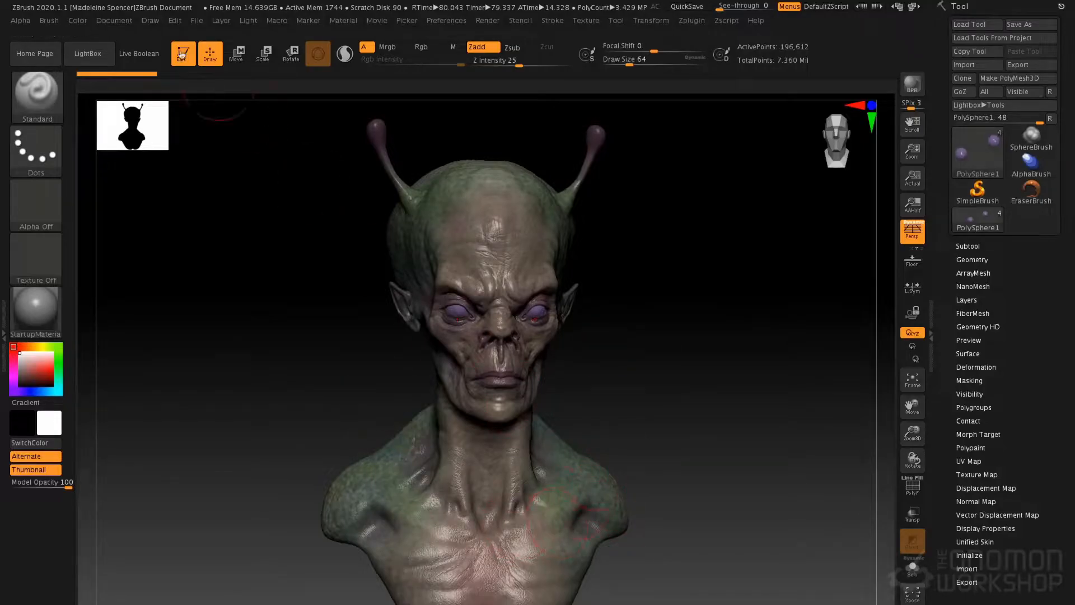
# - Turn off the document's proportion constraint and resize it to 768 wide by 1024 high
pyautogui.click(116, 23)
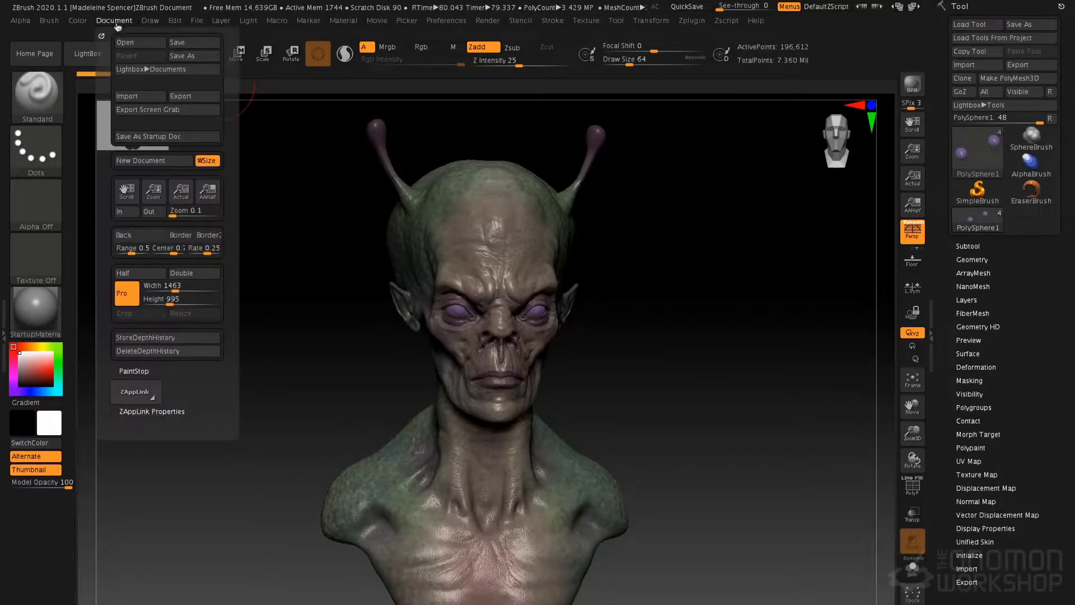
pyautogui.click(184, 295)
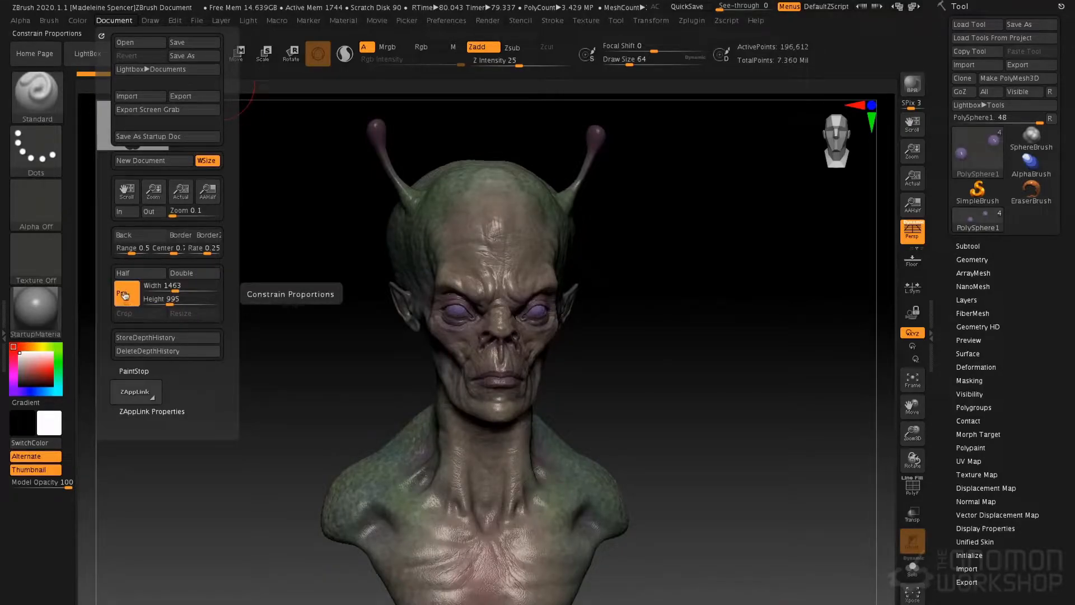
pyautogui.click(126, 295)
pyautogui.click(178, 287)
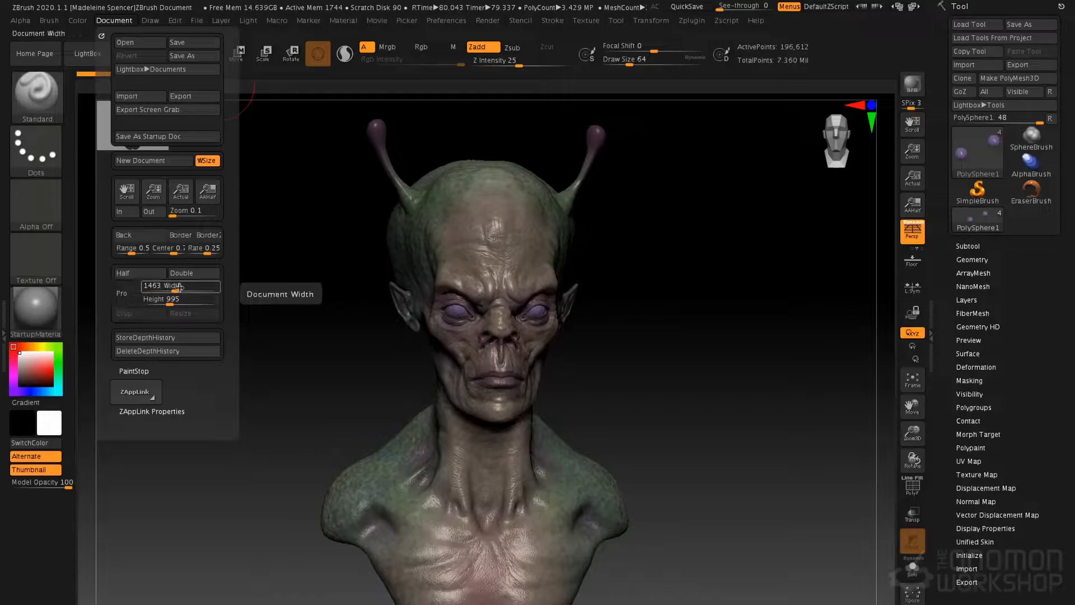
pyautogui.doubleClick(175, 288)
pyautogui.write('768')
pyautogui.press('Return')
pyautogui.doubleClick(176, 297)
pyautogui.write('1024')
pyautogui.press('Return')
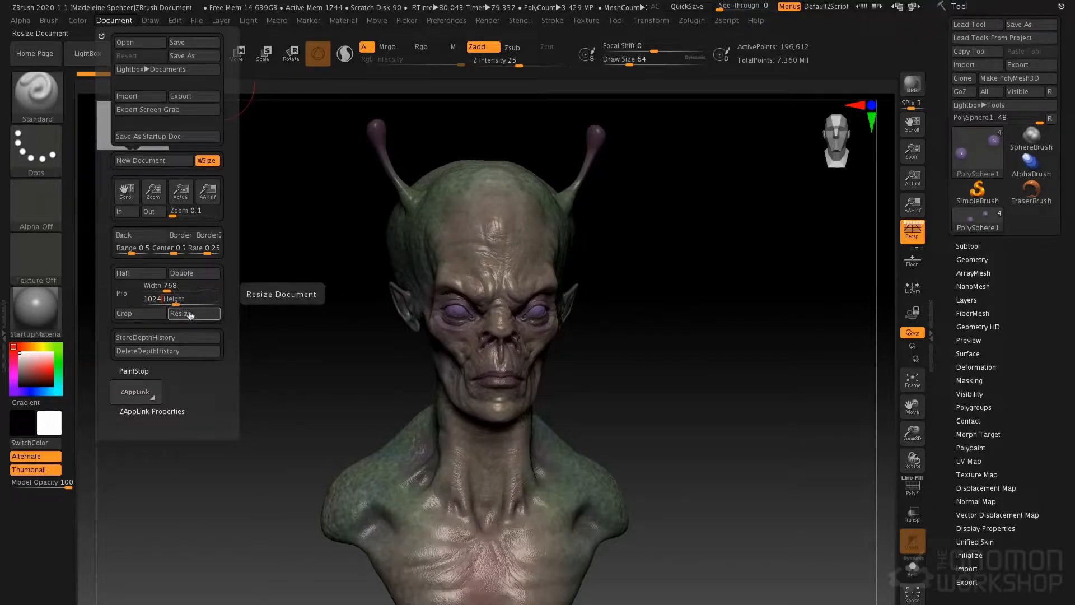
pyautogui.click(190, 314)
pyautogui.click(622, 56)
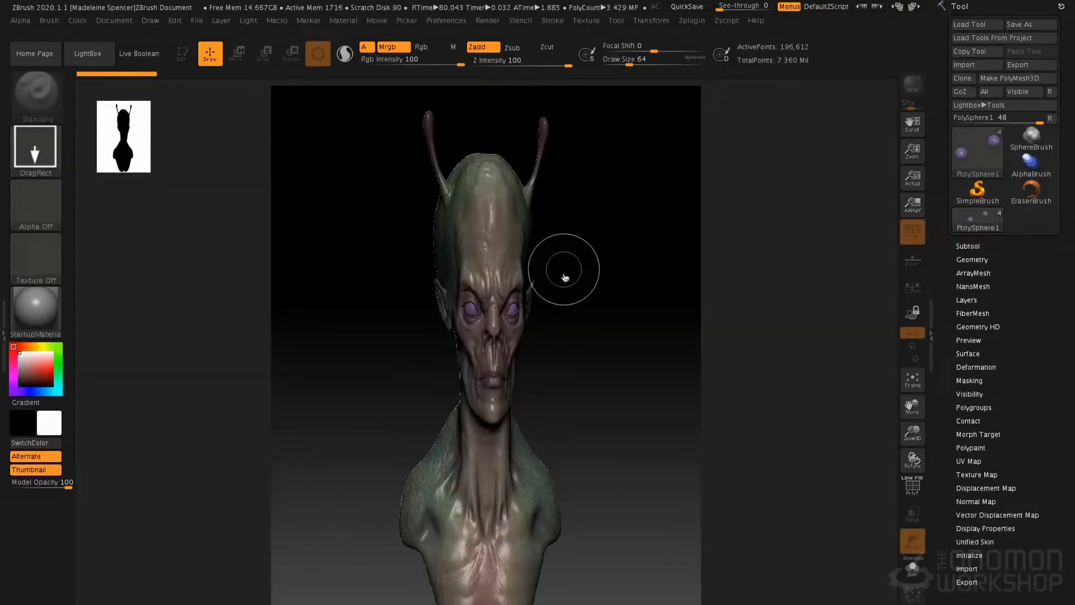
# - Clear the distorted bust from the canvas and double the document size, accepting the resize
pyautogui.press('ctrl')
pyautogui.hotkey('ctrl', 'n')
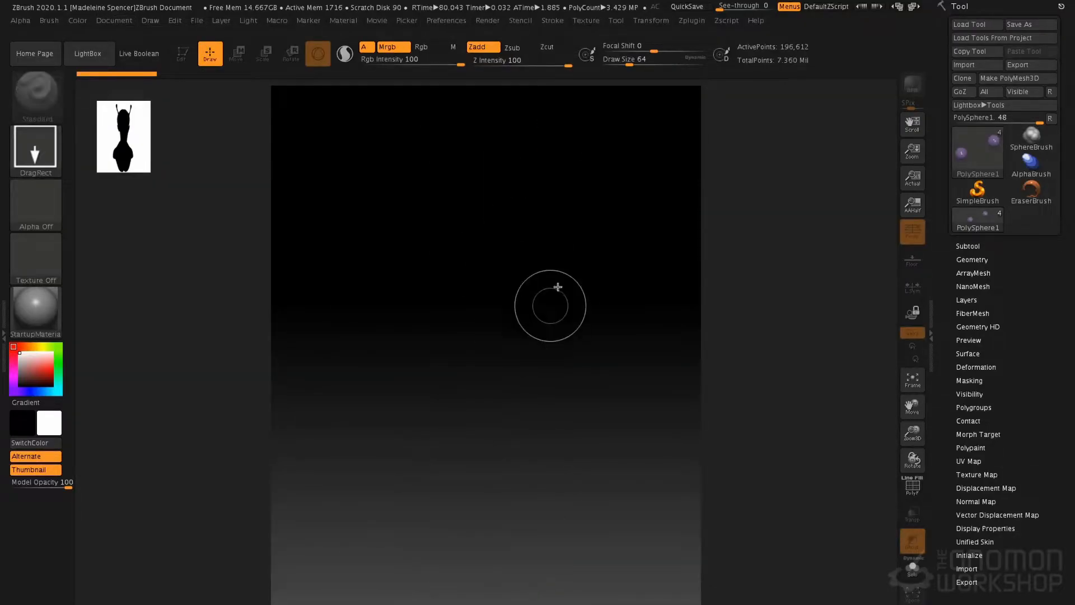
pyautogui.click(126, 23)
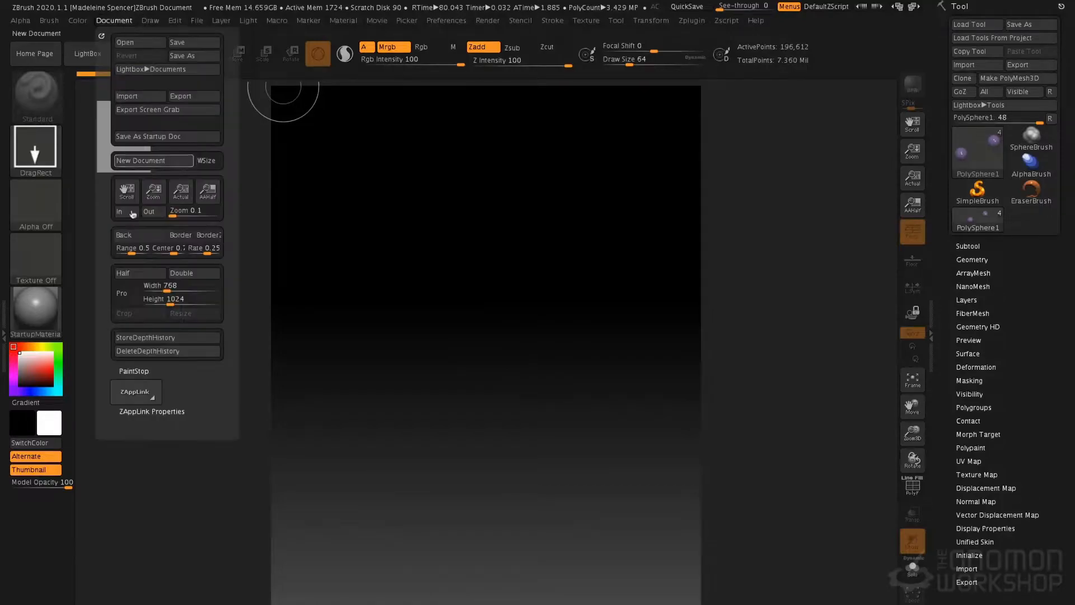
pyautogui.click(197, 277)
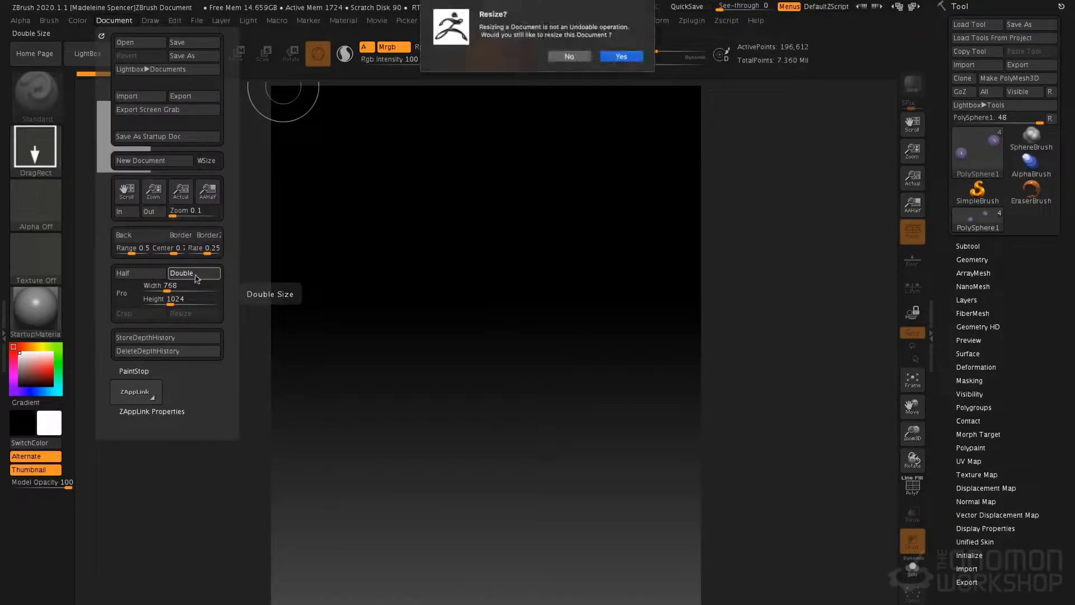
pyautogui.click(619, 53)
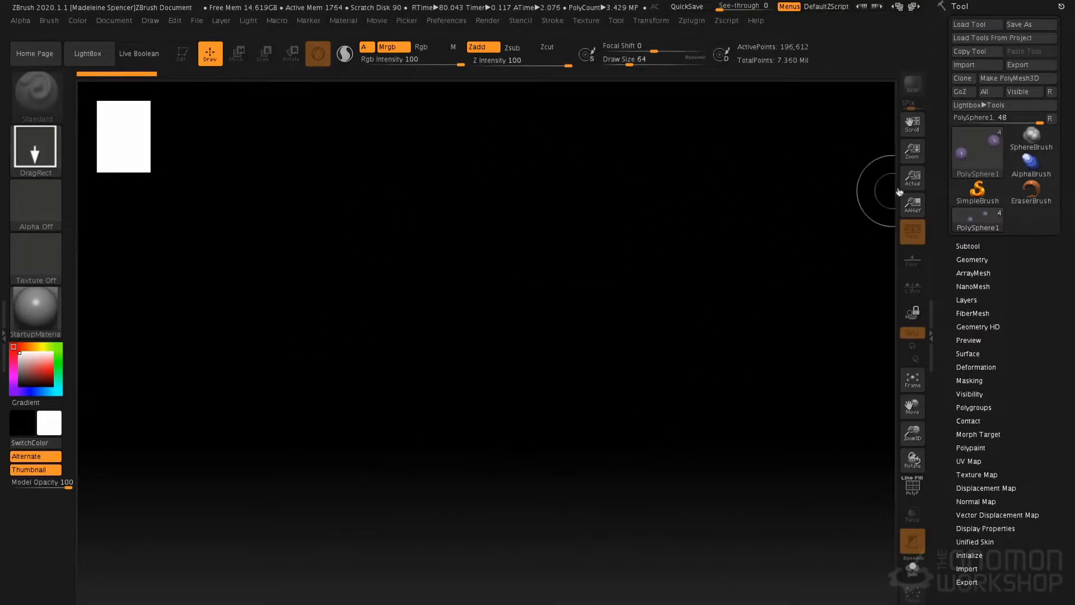
# - Fit the enlarged canvas in view, draw the alien bust on it in Edit mode and turn it to a three-quarter view
pyautogui.moveTo(913, 150); pyautogui.dragTo(911, 159)
pyautogui.moveTo(853, 207); pyautogui.dragTo(669, 287)
pyautogui.moveTo(501, 380); pyautogui.dragTo(506, 426)
pyautogui.press('t')
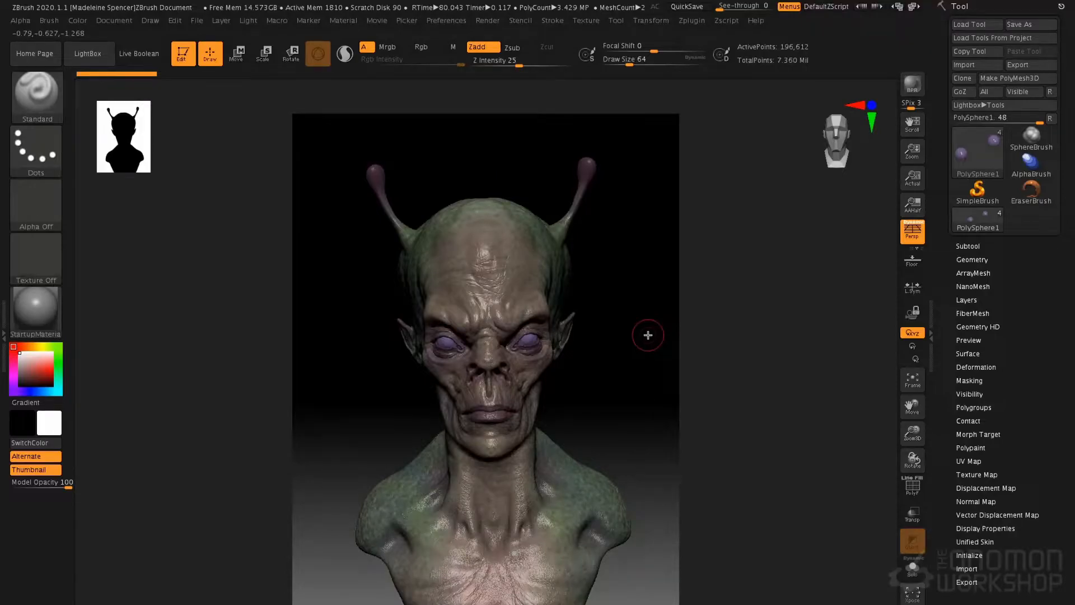
pyautogui.moveTo(713, 303)
pyautogui.mouseDown()
pyautogui.moveTo(638, 284)
pyautogui.moveTo(636, 331)
pyautogui.moveTo(607, 315)
pyautogui.moveTo(639, 329)
pyautogui.moveTo(615, 299)
pyautogui.moveTo(620, 324)
pyautogui.moveTo(640, 286)
pyautogui.moveTo(627, 281)
pyautogui.moveTo(634, 287)
pyautogui.mouseUp()
pyautogui.press('space')
pyautogui.click(624, 320)
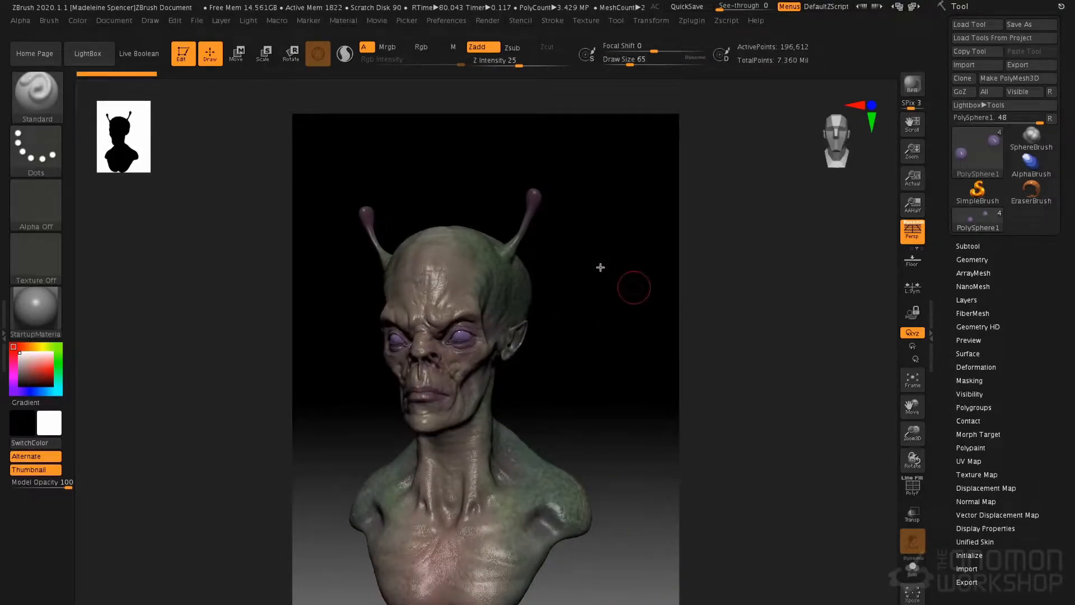
# - Compare the 85 mm and 50 mm camera presets and set the focal length to 60 mm
pyautogui.click(151, 20)
pyautogui.click(231, 366)
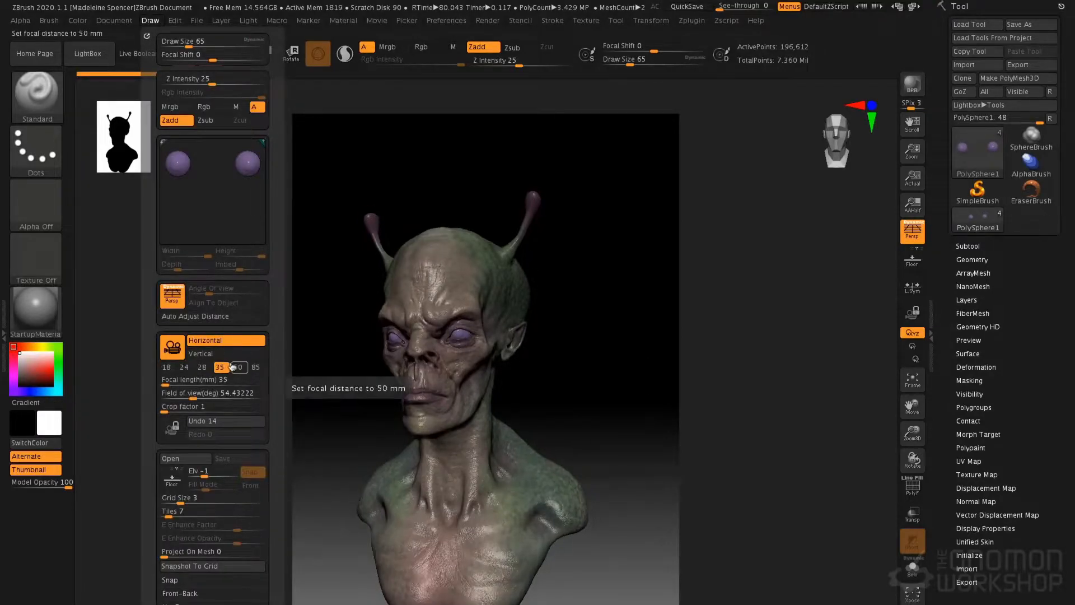
pyautogui.click(256, 367)
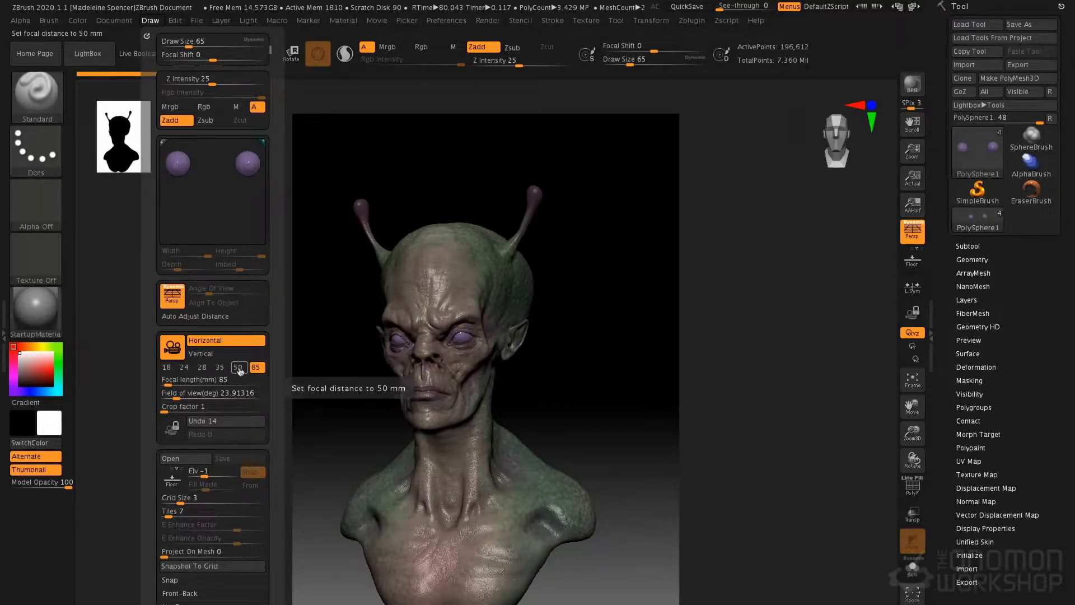
pyautogui.click(238, 368)
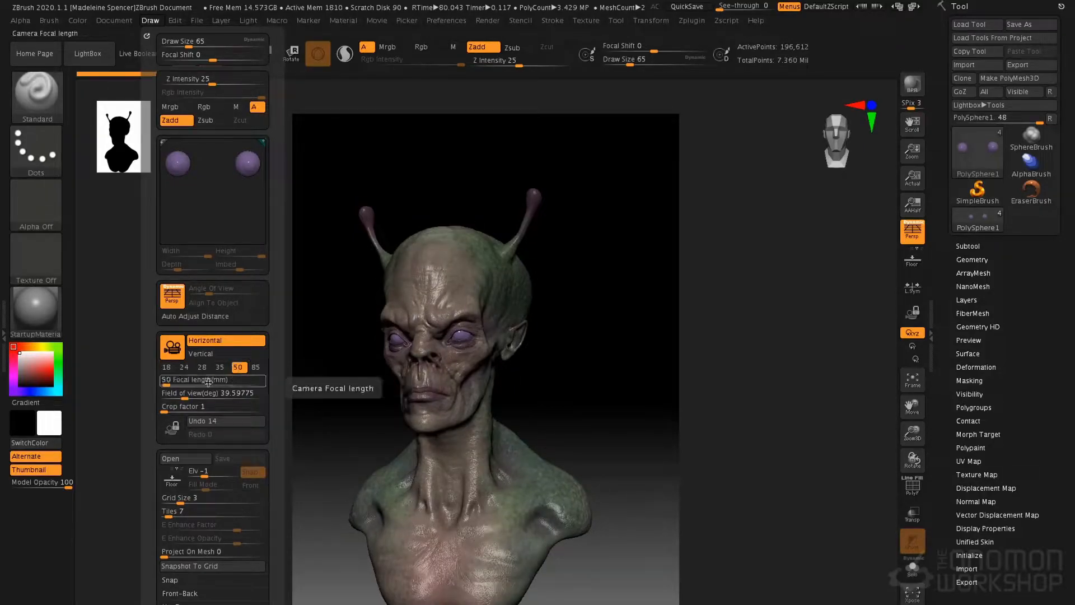
pyautogui.moveTo(167, 384); pyautogui.dragTo(168, 385)
pyautogui.write('60')
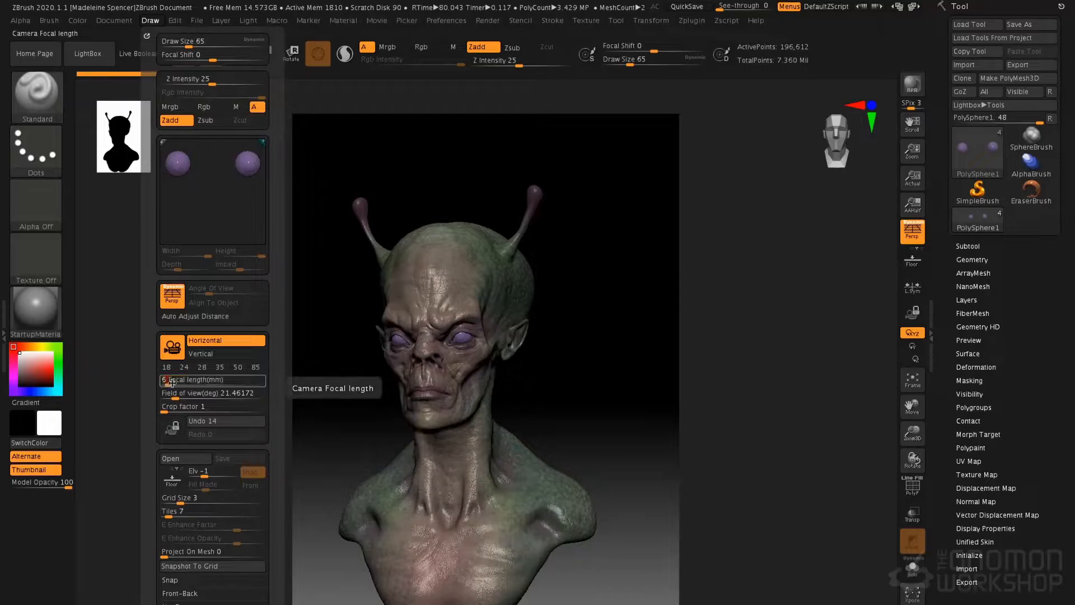
pyautogui.press('Return')
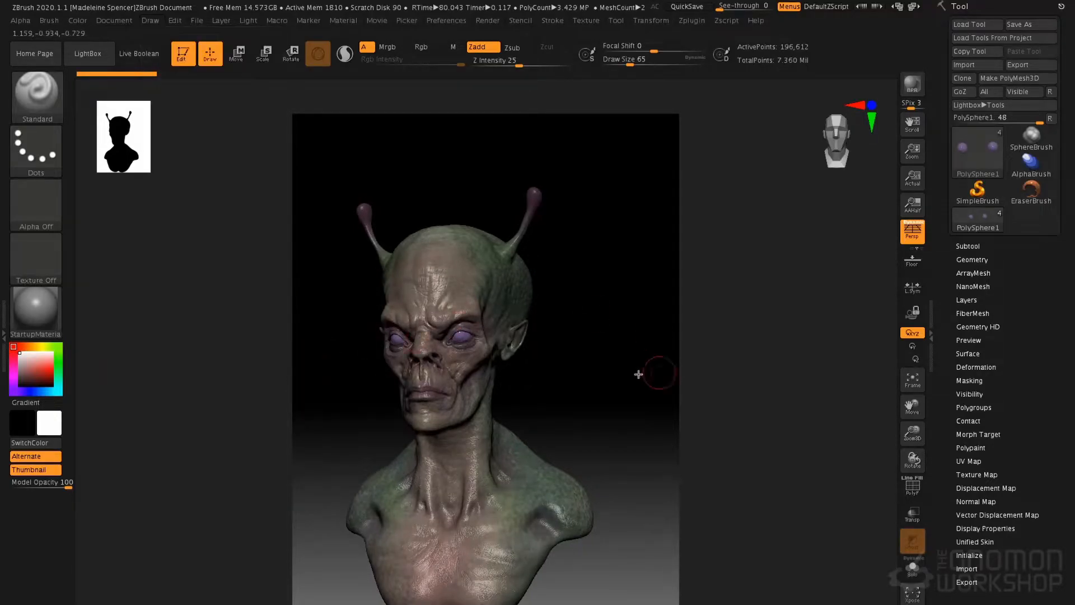
# - Frame the head and shoulders closely, show the movie timeline and add a camera keyframe for this view
pyautogui.moveTo(595, 361)
pyautogui.mouseDown()
pyautogui.moveTo(613, 353)
pyautogui.moveTo(621, 305)
pyautogui.moveTo(622, 326)
pyautogui.moveTo(648, 292)
pyautogui.moveTo(648, 303)
pyautogui.mouseUp()
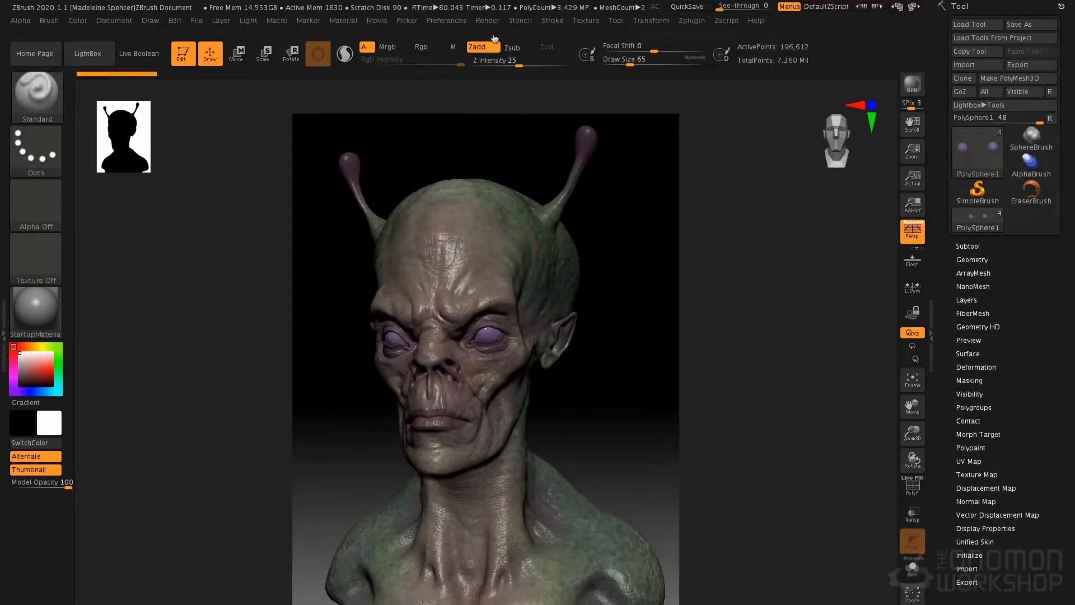
pyautogui.click(384, 22)
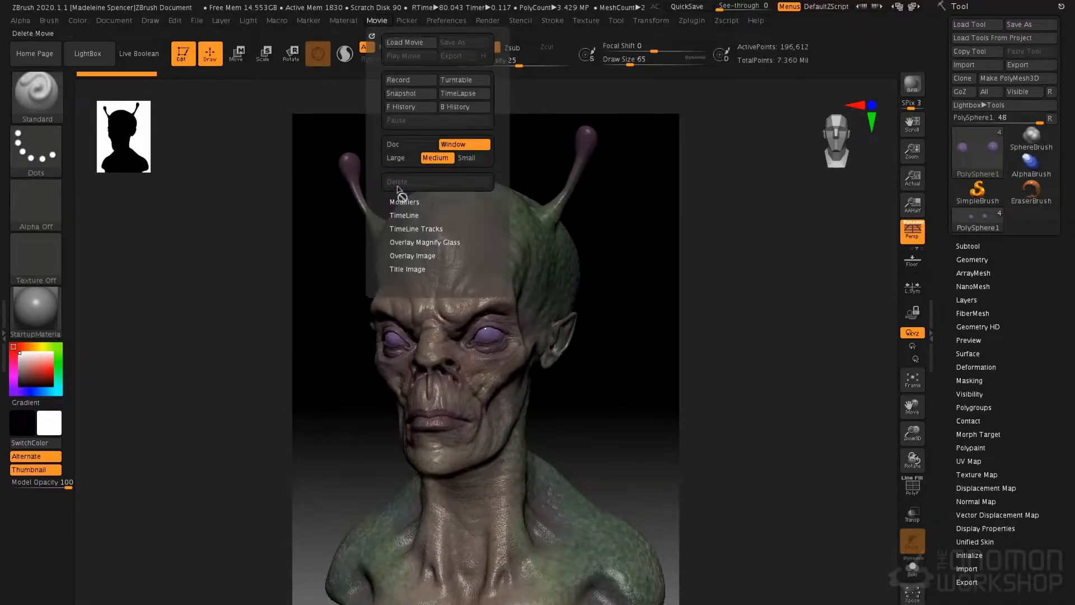
pyautogui.click(405, 215)
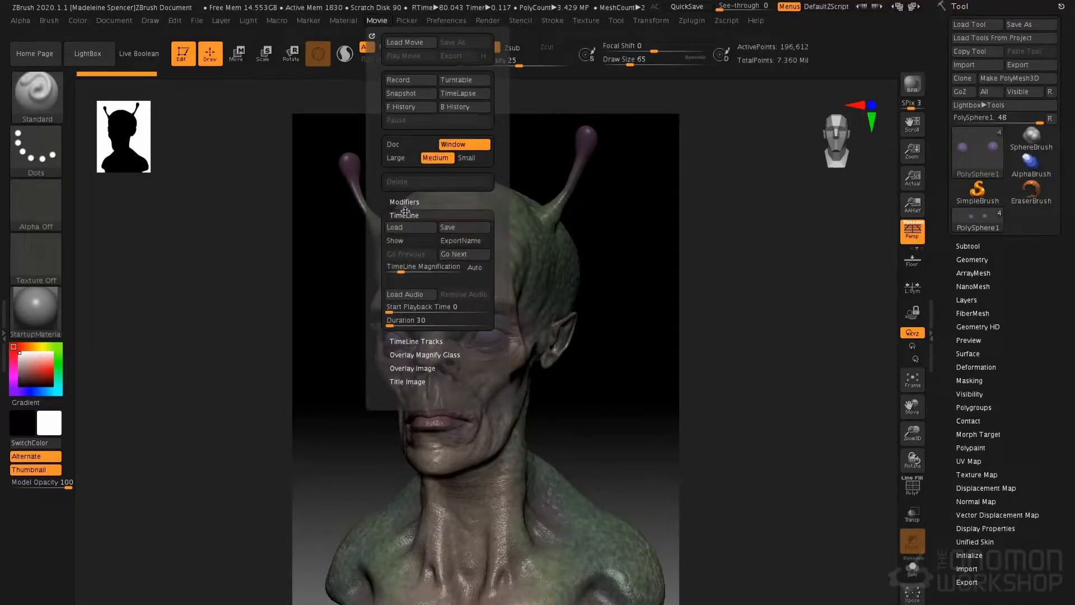
pyautogui.click(408, 241)
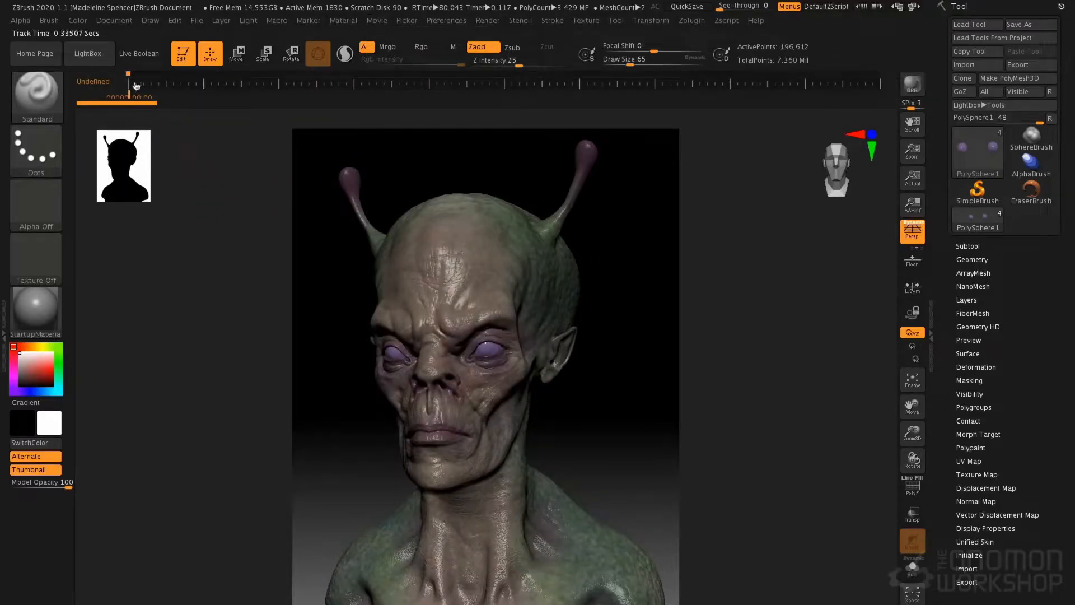
pyautogui.click(194, 86)
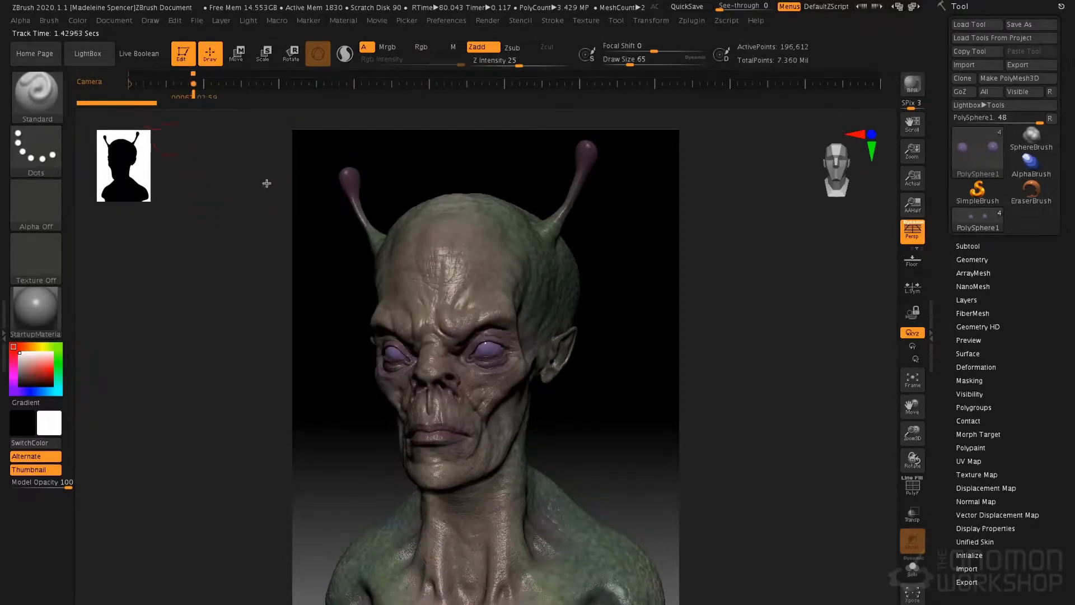
# - Turn the bust to a profile view and recall the stored camera view from the timeline keyframe
pyautogui.moveTo(511, 155); pyautogui.dragTo(496, 158)
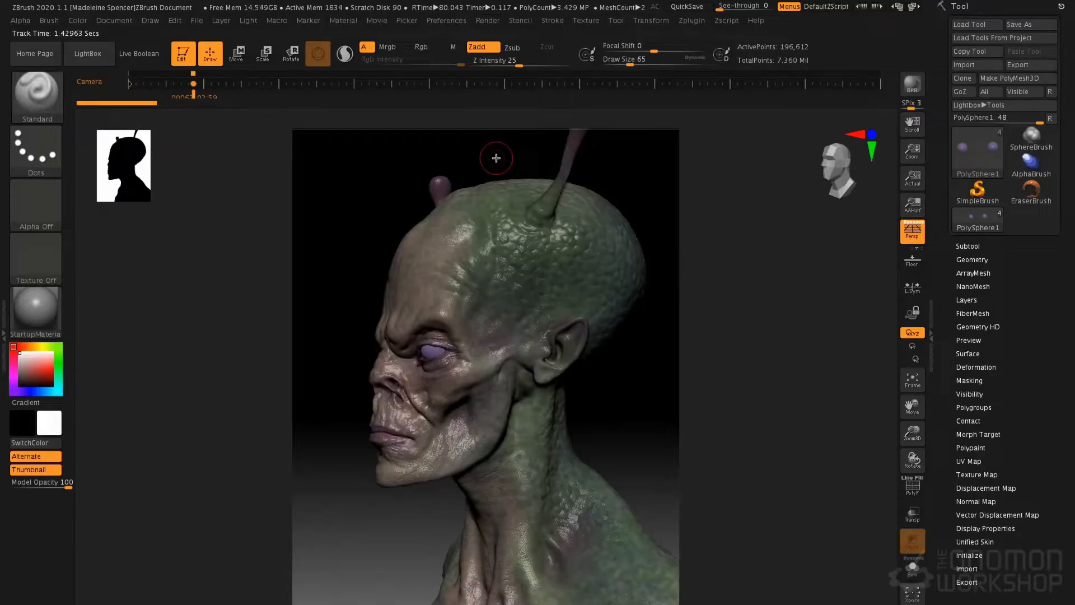
pyautogui.press('Left')
pyautogui.press('Right')
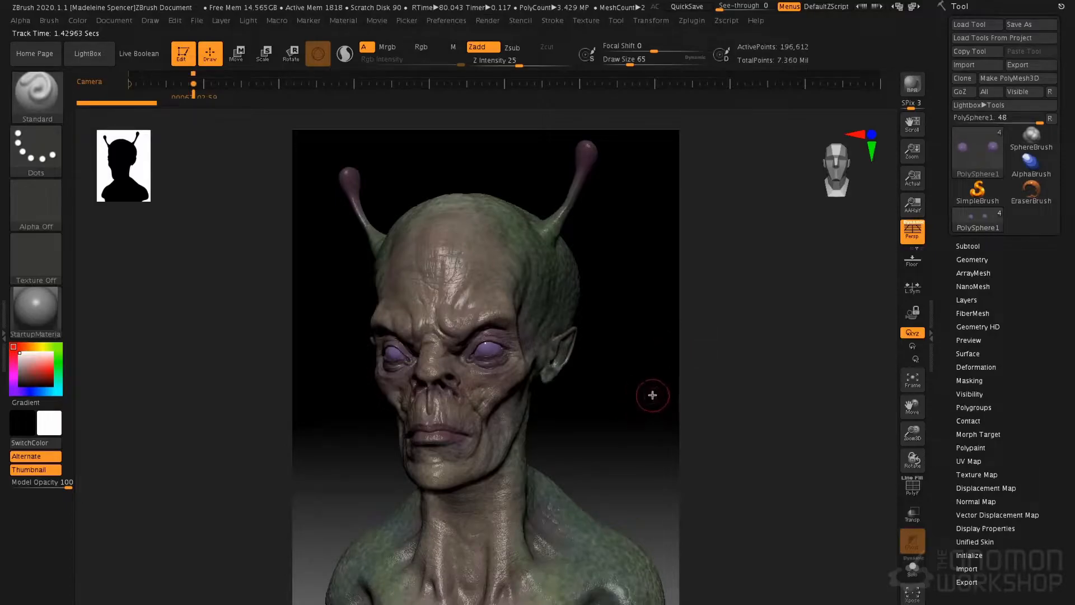
# - Move the main light slightly toward the upper left of the bust and set its intensity to 1
pyautogui.click(247, 21)
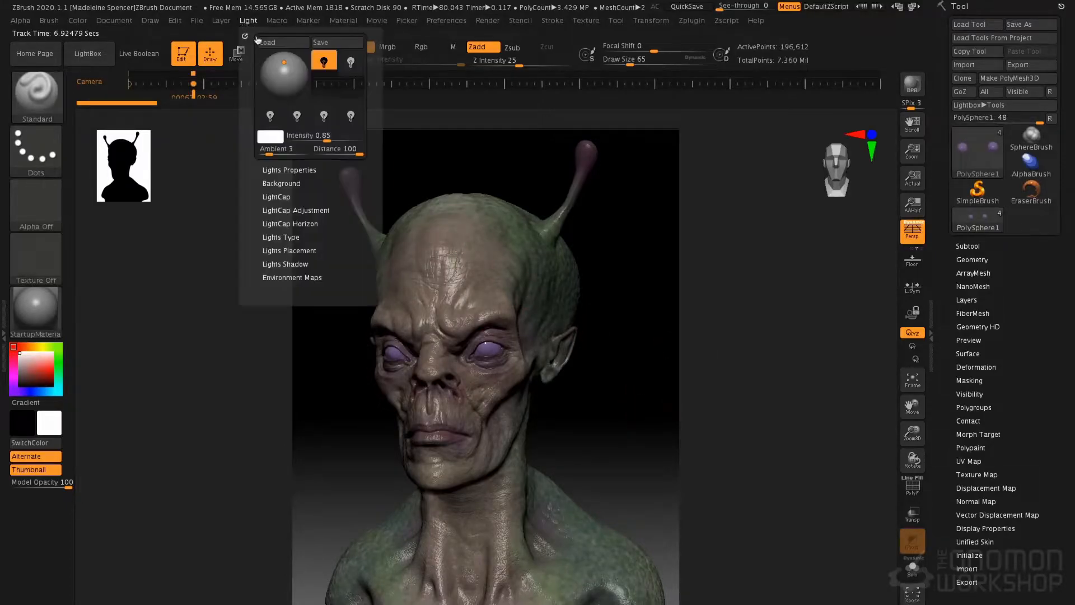
pyautogui.moveTo(282, 63); pyautogui.dragTo(274, 66)
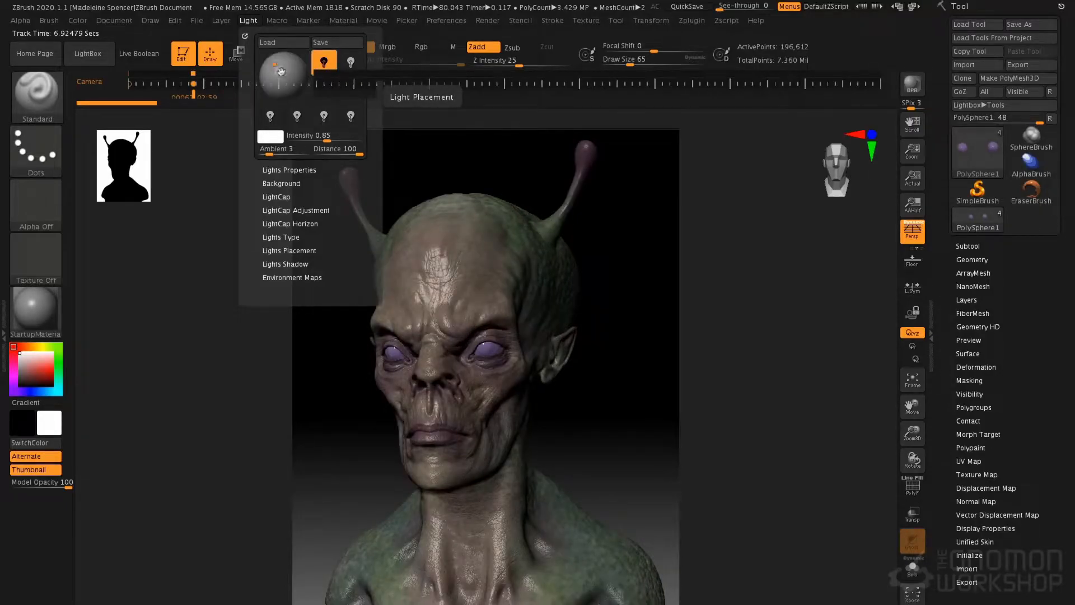
pyautogui.click(331, 135)
pyautogui.write('1')
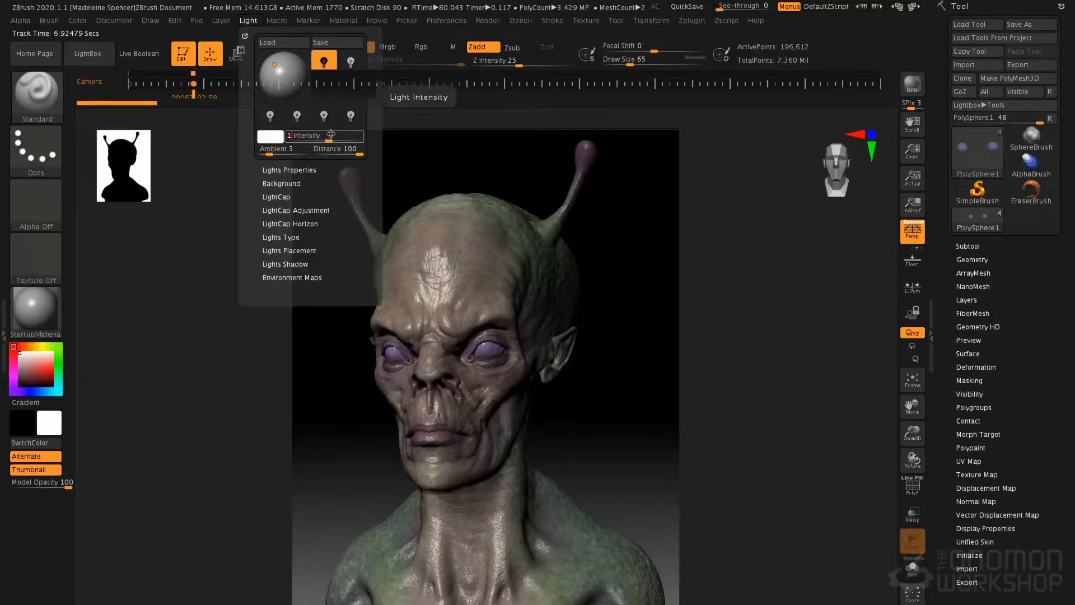
# - Switch on a second light, aim it from the front right and raise its intensity to about 1.26
pyautogui.click(353, 63)
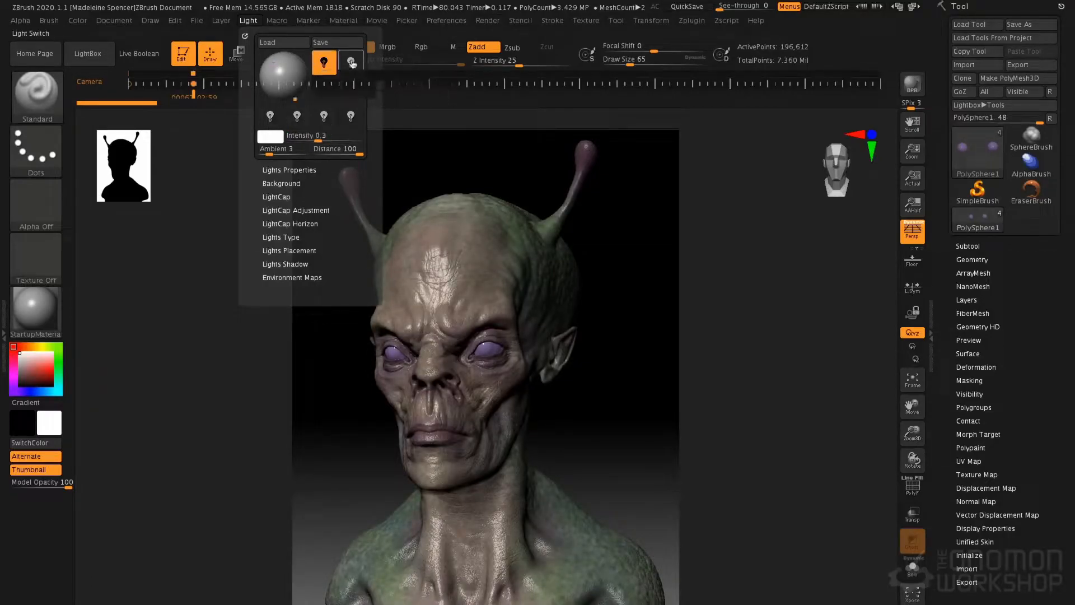
pyautogui.click(354, 61)
pyautogui.moveTo(301, 89); pyautogui.dragTo(297, 76)
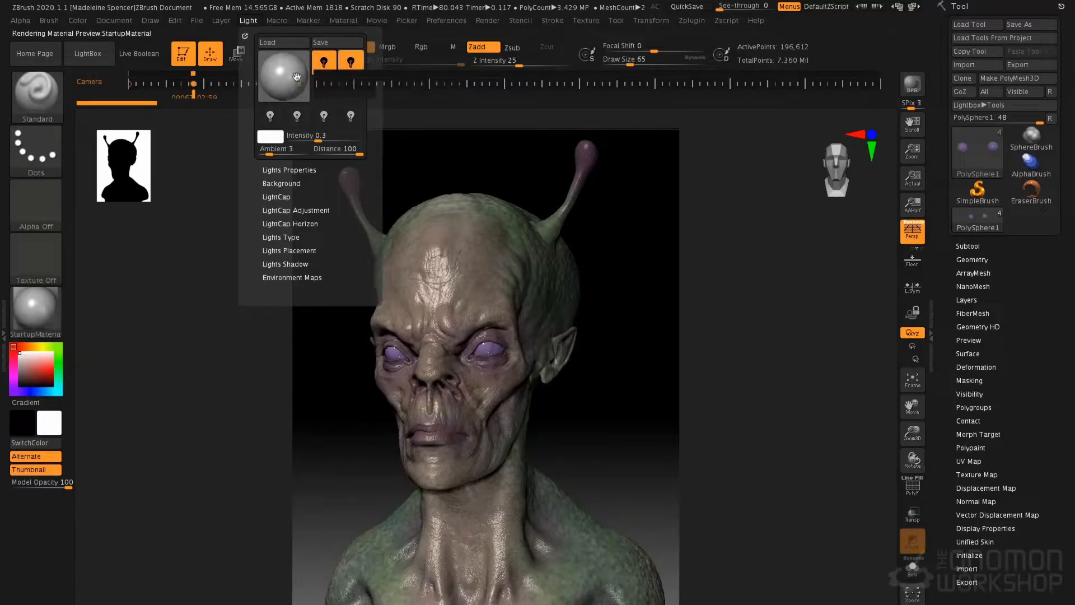
pyautogui.click(331, 137)
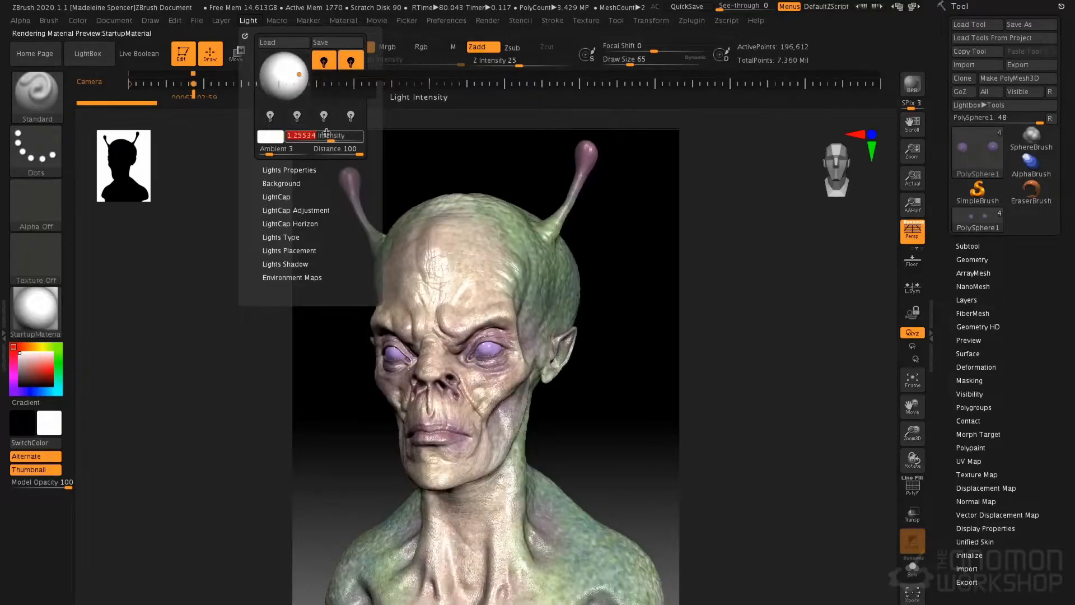
# - Change the second light's color to a soft light purple
pyautogui.click(272, 139)
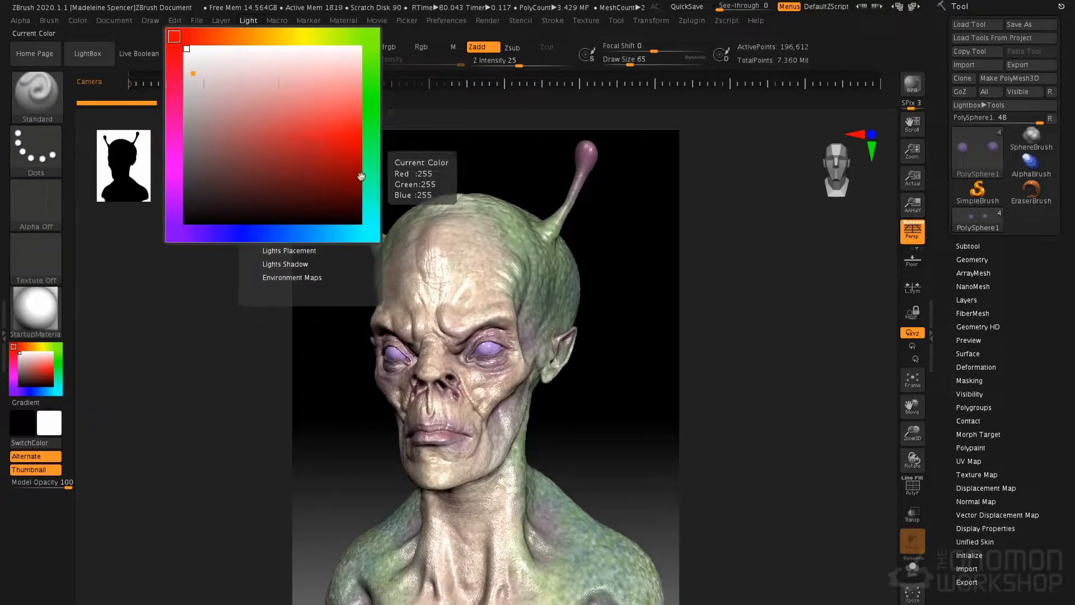
pyautogui.click(175, 194)
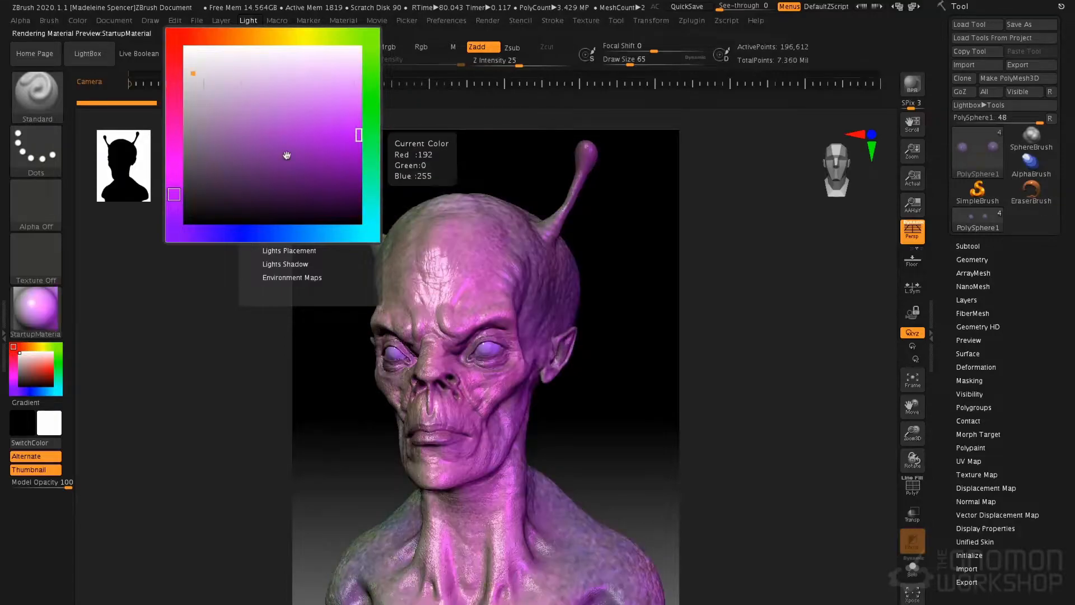
pyautogui.click(311, 107)
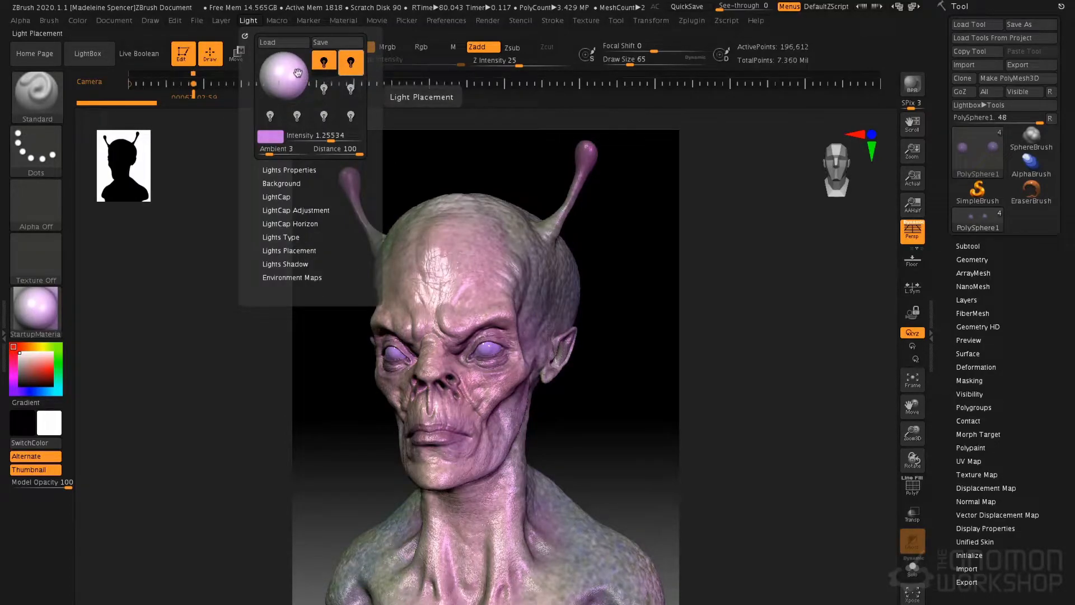
# - Try the purple light behind the bust as a rim light and flip it back to the front
pyautogui.click(300, 75)
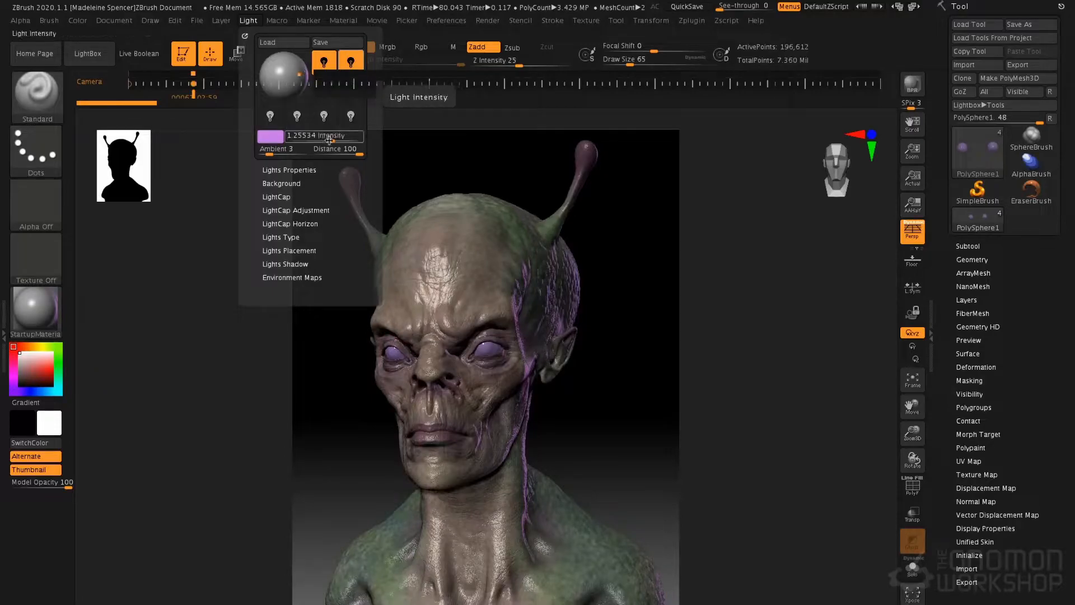
pyautogui.moveTo(298, 74); pyautogui.dragTo(293, 74)
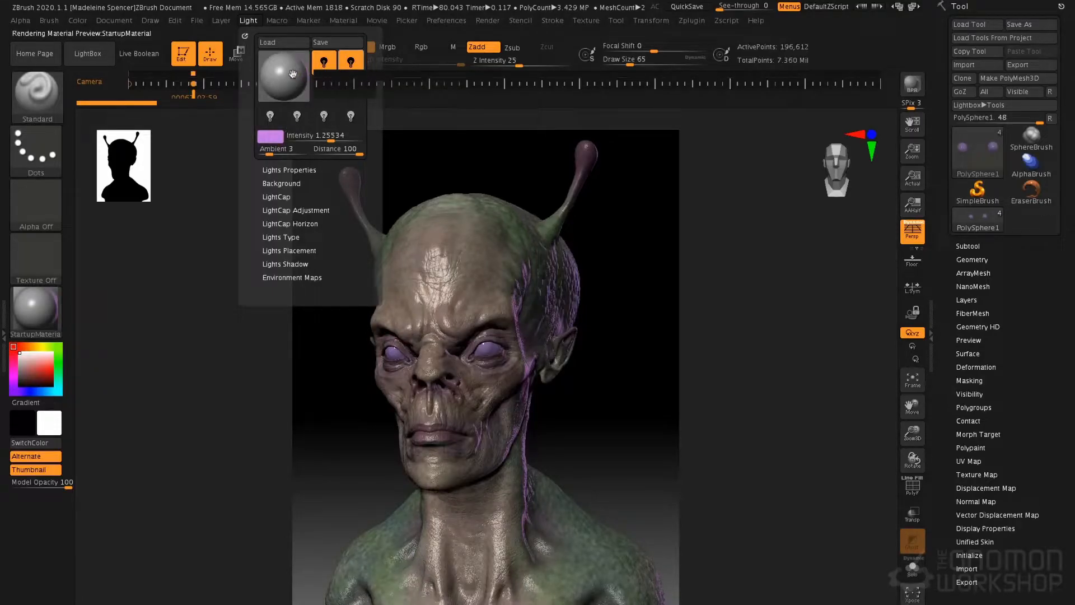
pyautogui.click(298, 71)
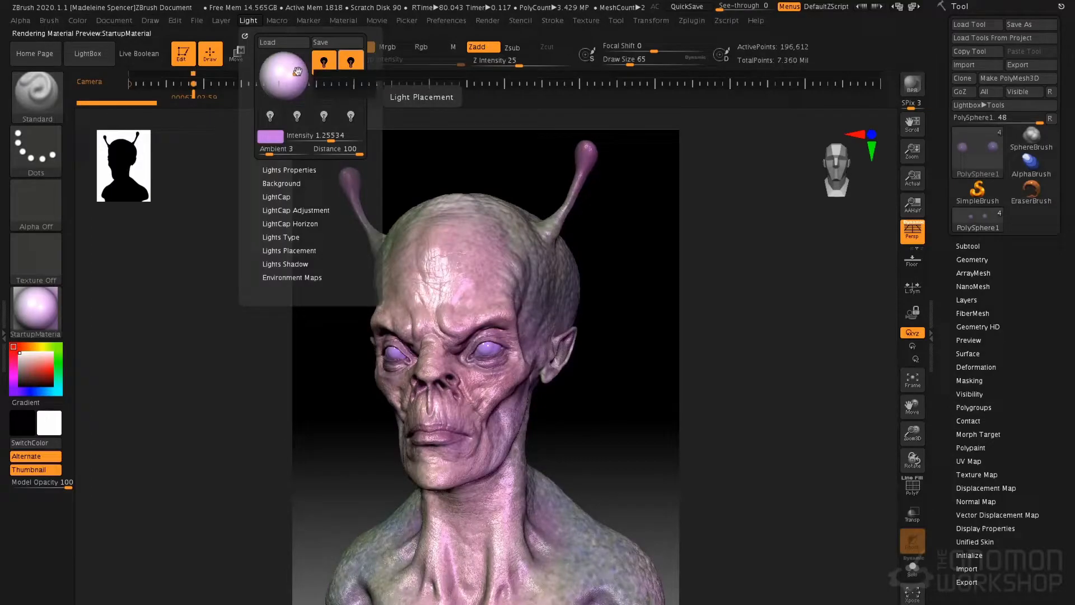
# - Reposition the purple second light behind the bust so it works as a rim light along the ear and neck side
pyautogui.click(296, 72)
pyautogui.click(297, 73)
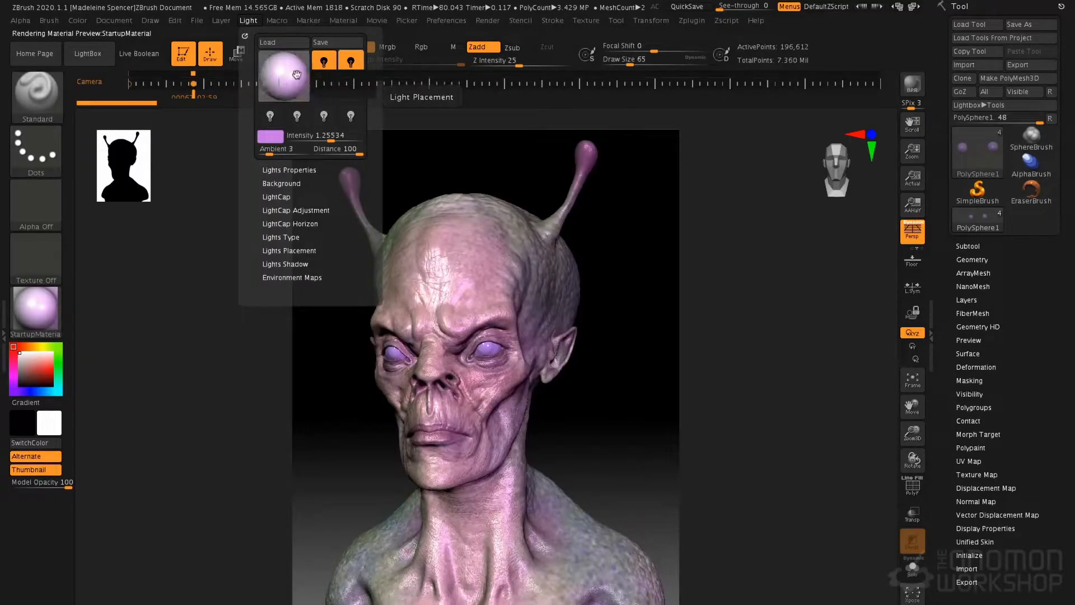
pyautogui.moveTo(297, 74); pyautogui.dragTo(298, 72)
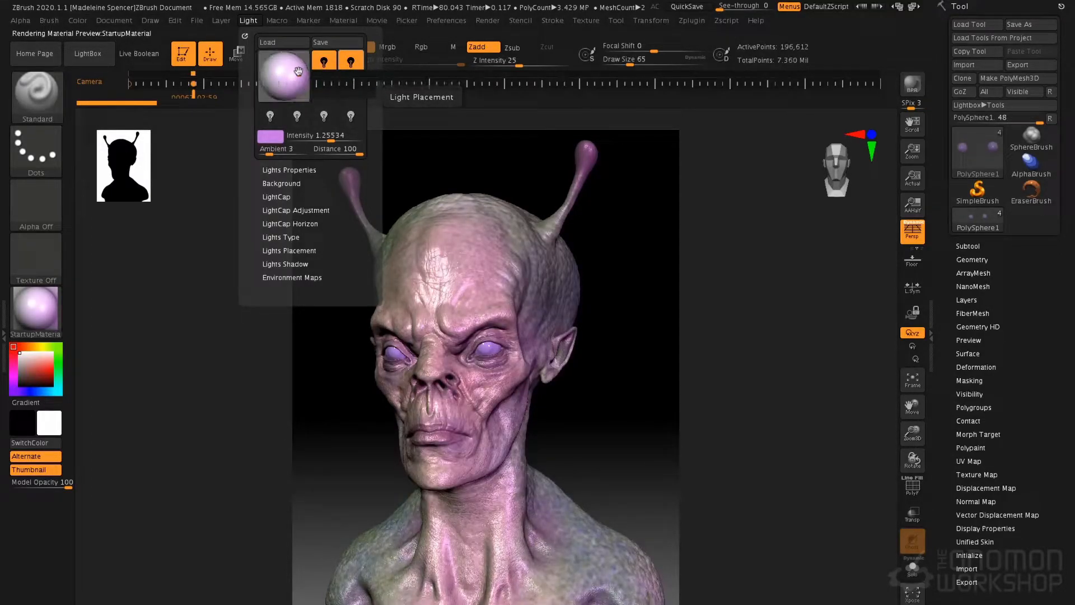
pyautogui.click(298, 71)
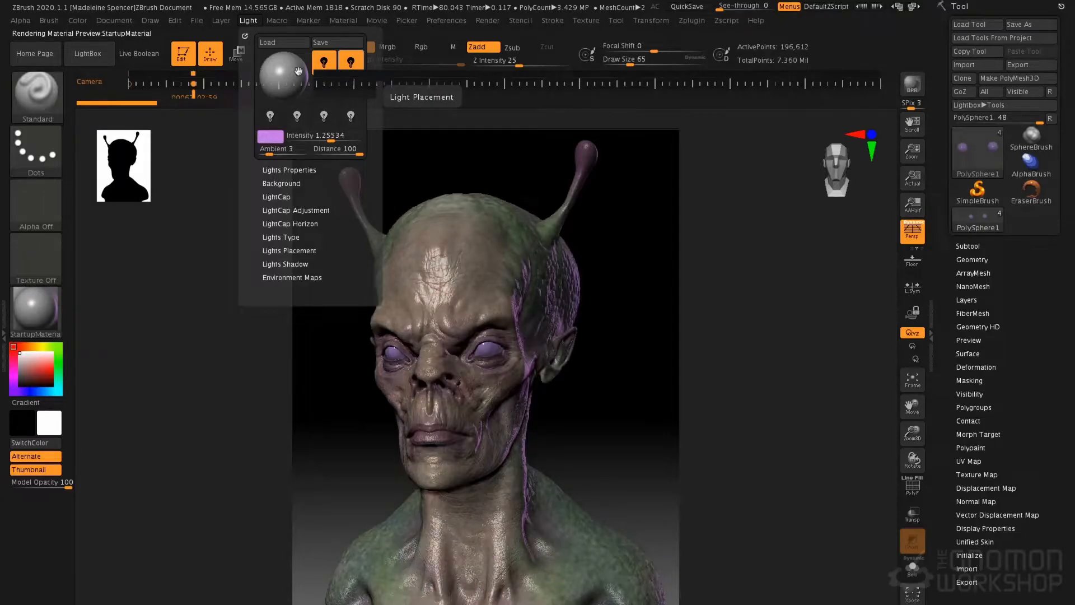
pyautogui.click(298, 71)
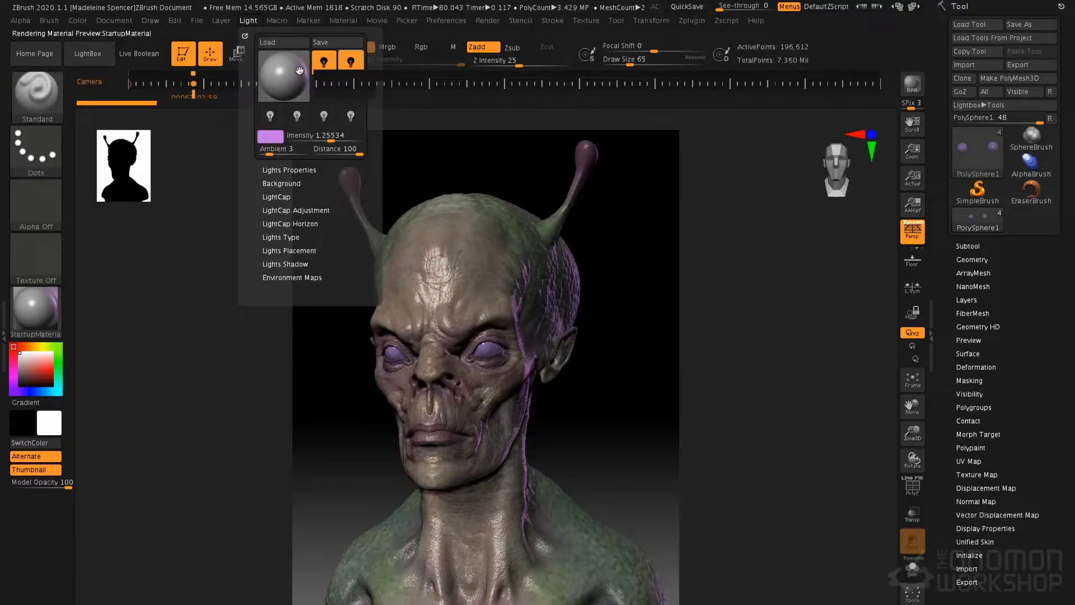
# - Lighten the second light's color to a very pale lilac and readjust the rim light's intensity
pyautogui.moveTo(327, 135); pyautogui.dragTo(322, 134)
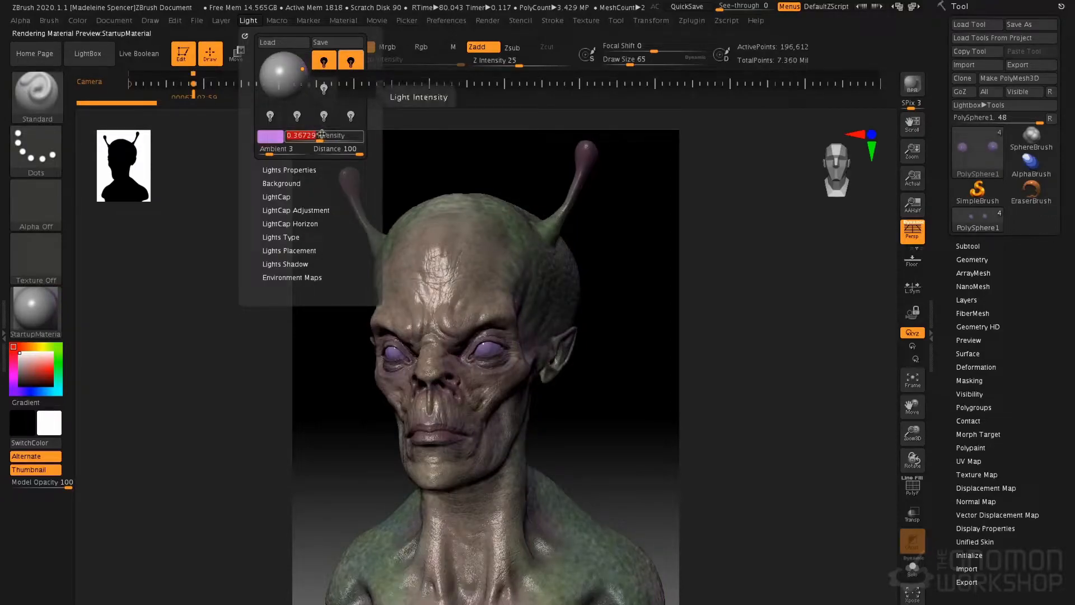
pyautogui.click(271, 137)
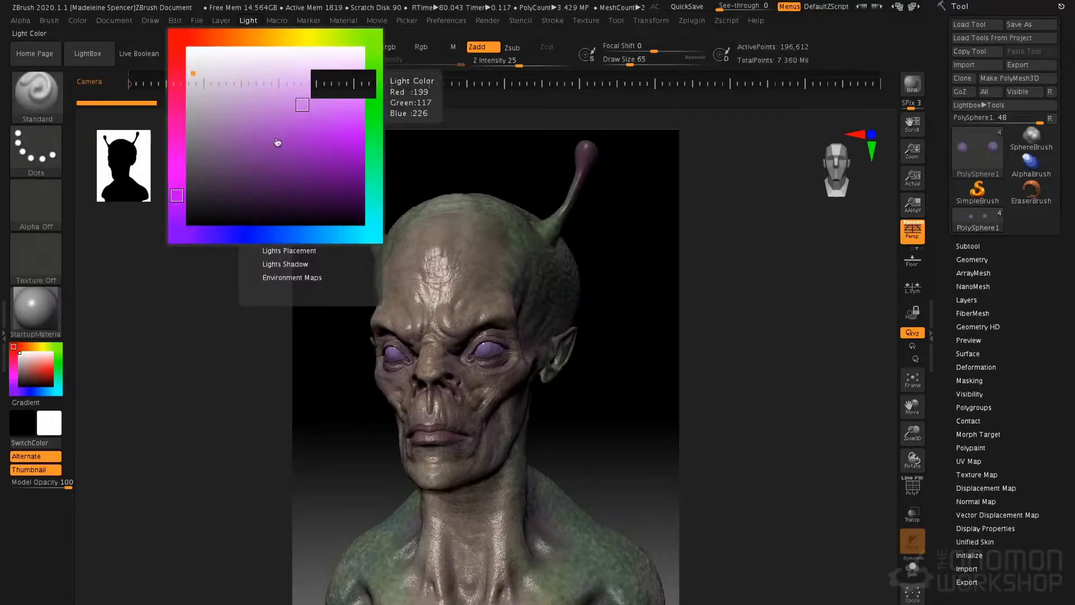
pyautogui.moveTo(306, 109)
pyautogui.mouseDown()
pyautogui.moveTo(301, 87)
pyautogui.moveTo(278, 82)
pyautogui.mouseUp()
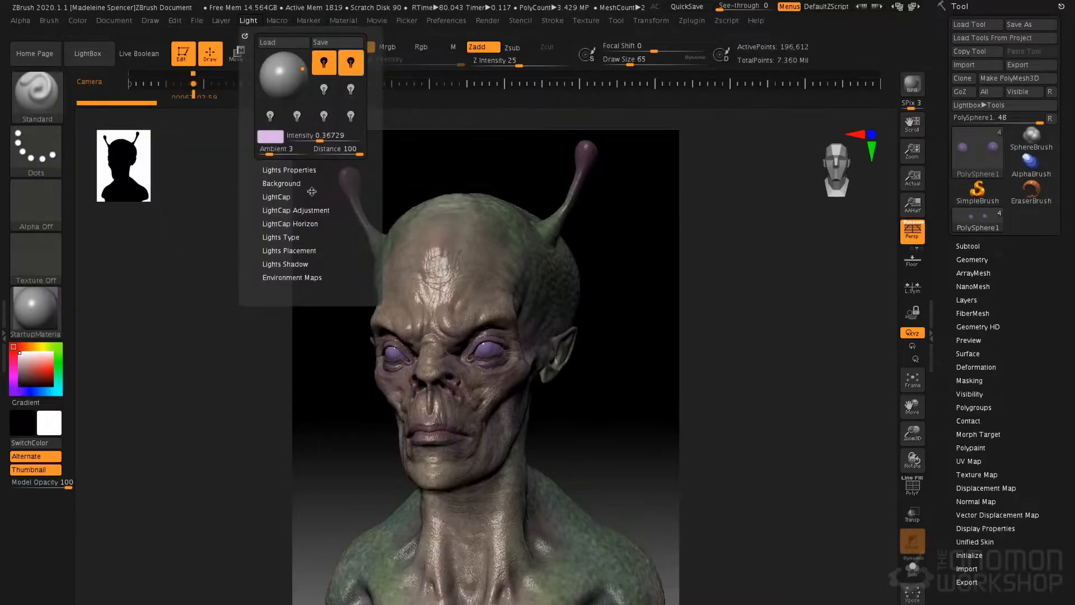
pyautogui.moveTo(321, 138); pyautogui.dragTo(331, 140)
pyautogui.click(330, 142)
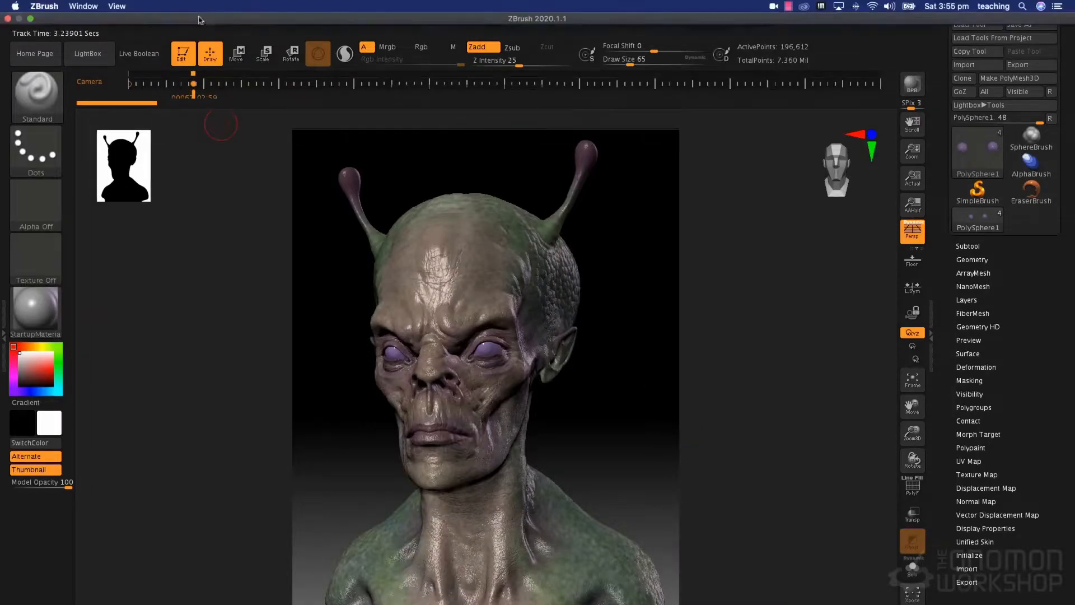
pyautogui.click(196, 21)
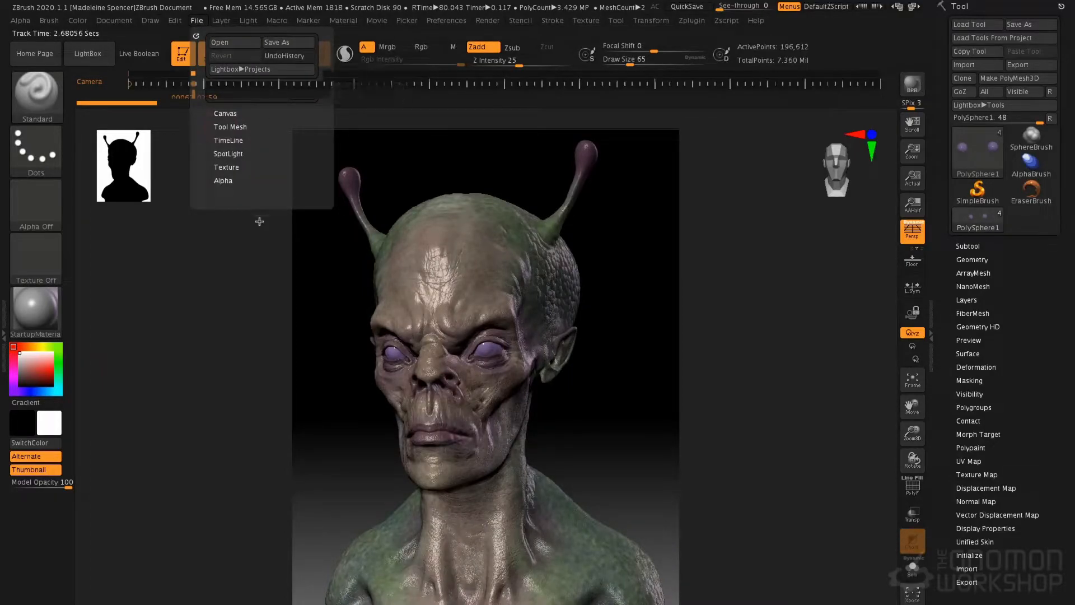
pyautogui.click(249, 235)
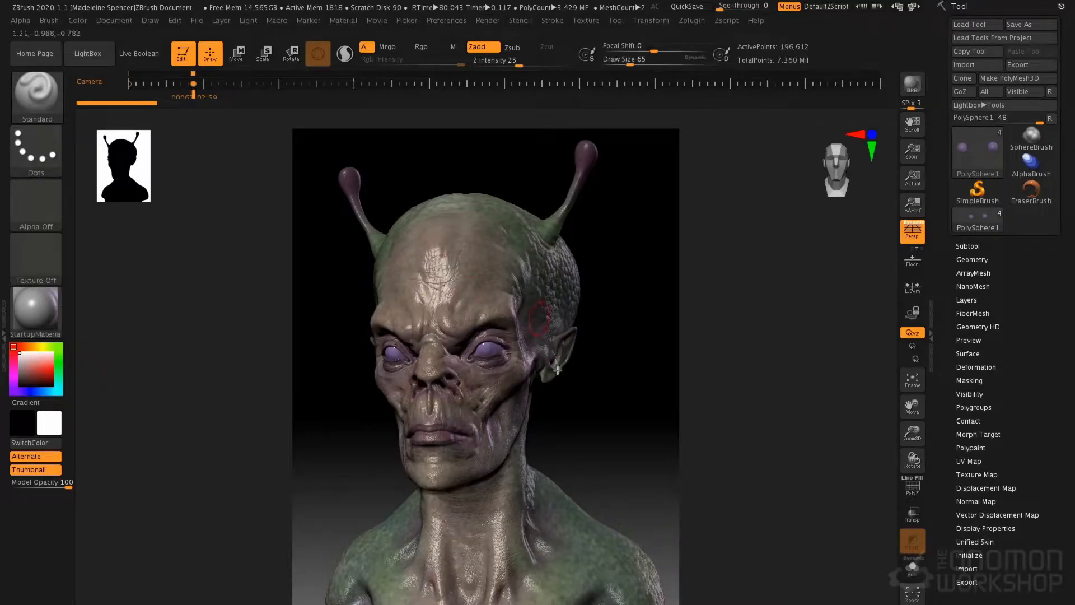
# - Broaden the shoulders of the finalDetailedALienWithUV subtool with the Move brush at draw size 351
pyautogui.press('b')
pyautogui.press('m')
pyautogui.press('v')
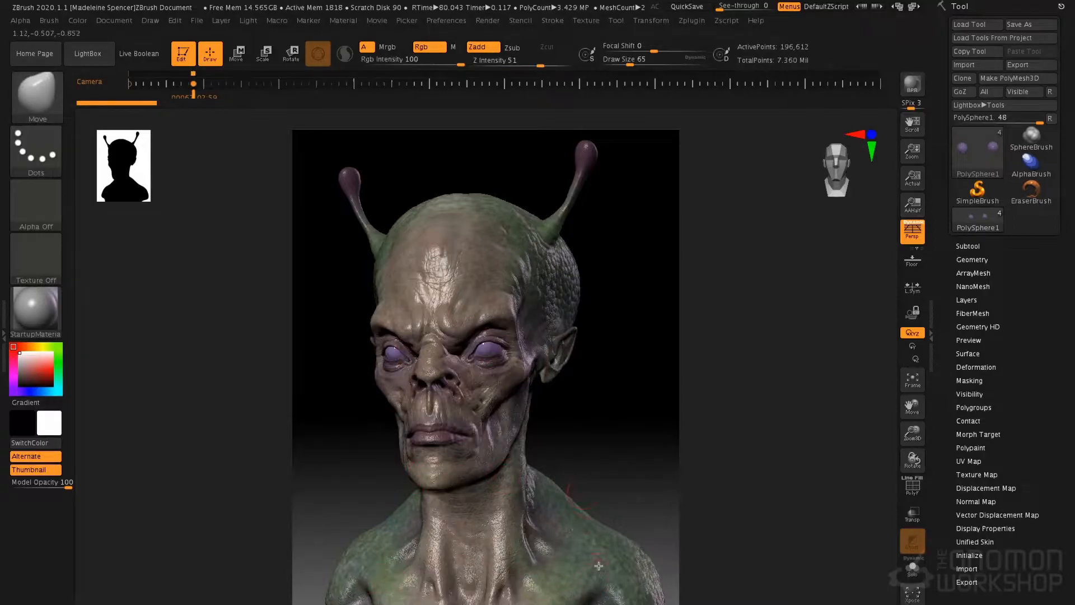
pyautogui.click(969, 247)
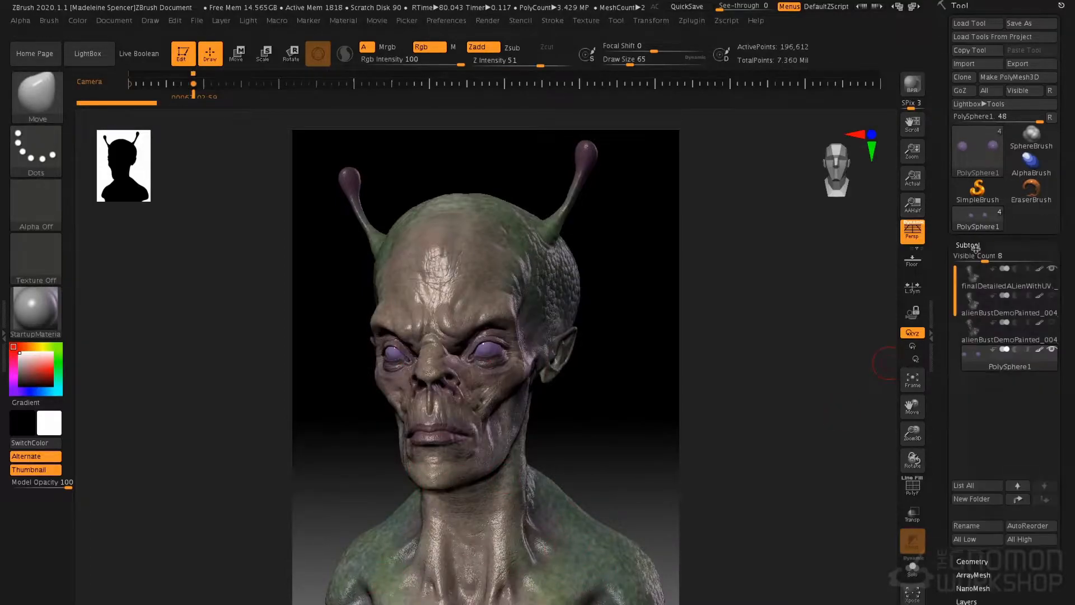
pyautogui.click(981, 287)
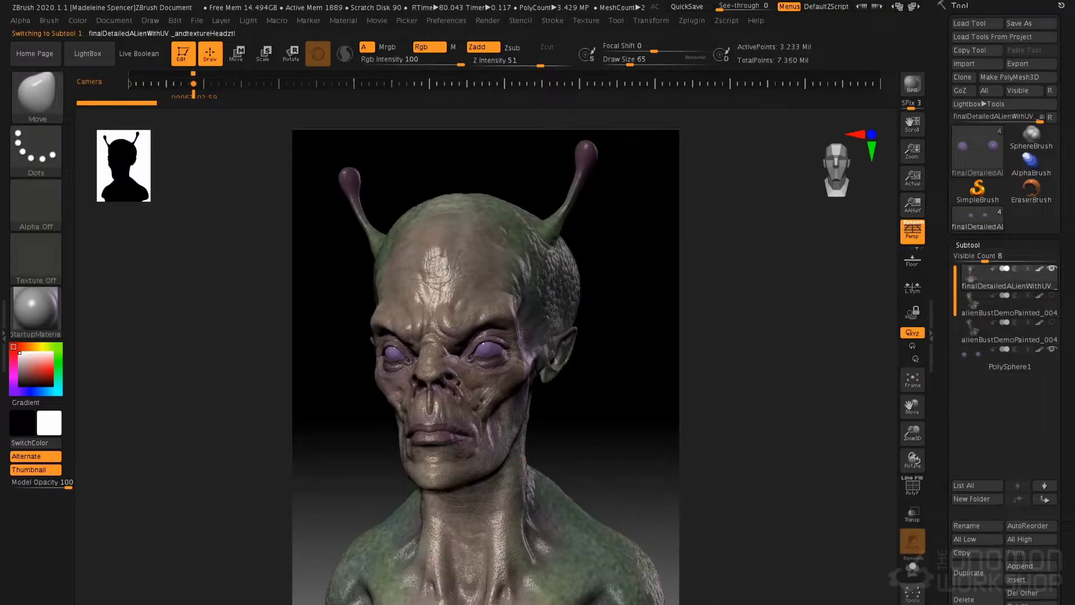
pyautogui.press('space')
pyautogui.moveTo(715, 418); pyautogui.dragTo(749, 419)
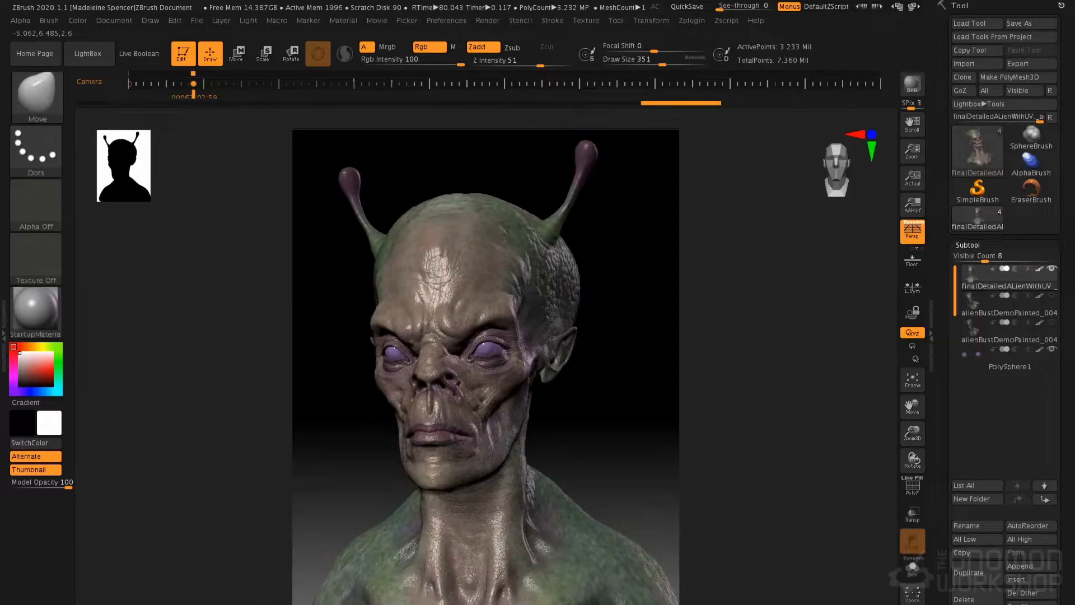
# - Refine the shoulder silhouette with the Move brush at draw sizes 167 and 299, checking the polyframe in between
pyautogui.press('space')
pyautogui.moveTo(375, 472); pyautogui.dragTo(362, 472)
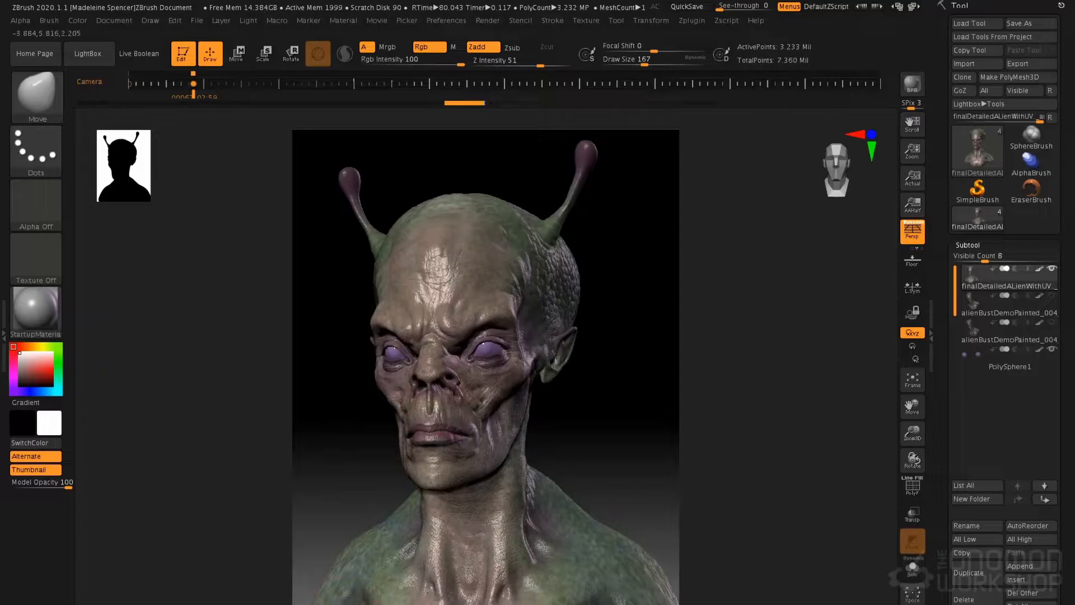
pyautogui.press('space')
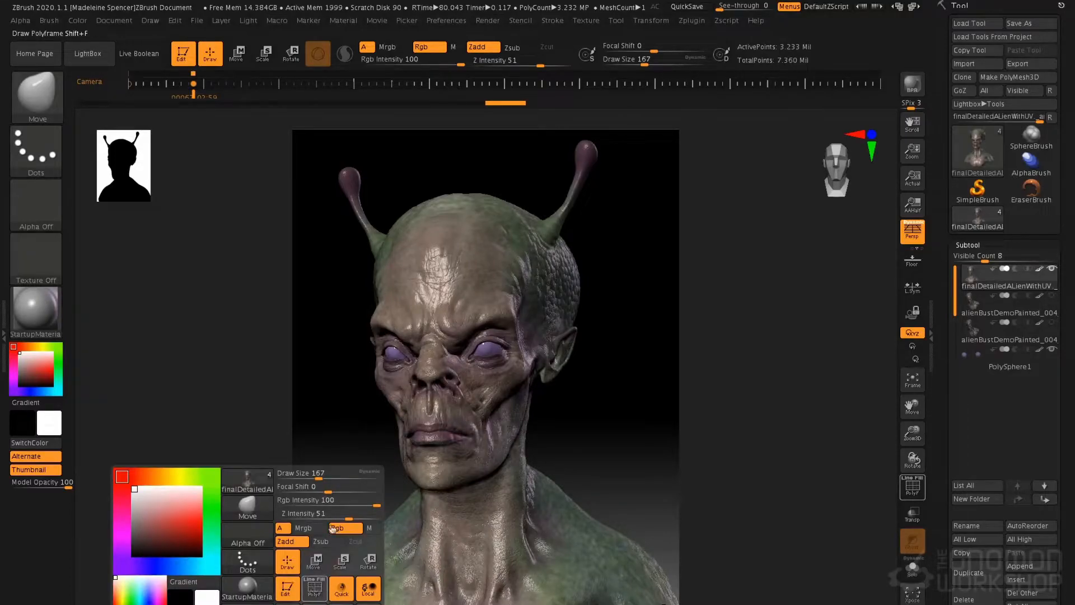
pyautogui.hotkey('shift', 'f')
pyautogui.press('space')
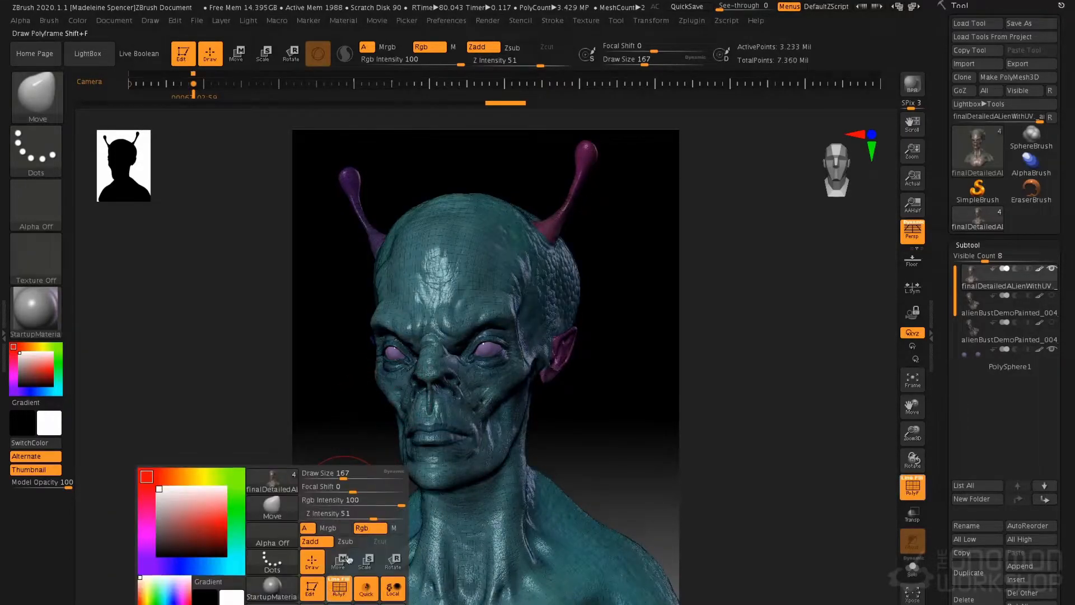
pyautogui.hotkey('shift', 'f')
pyautogui.press('space')
pyautogui.moveTo(361, 361); pyautogui.dragTo(374, 361)
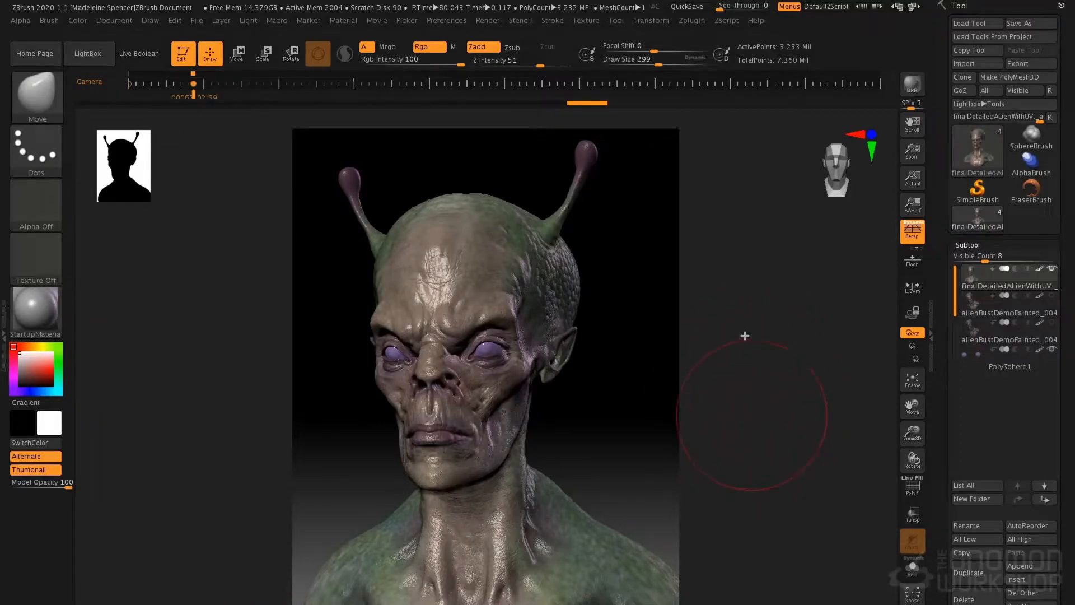
# - Dock the Zplugin palette beside the canvas and expand its ZBrush To Photoshop settings
pyautogui.click(695, 21)
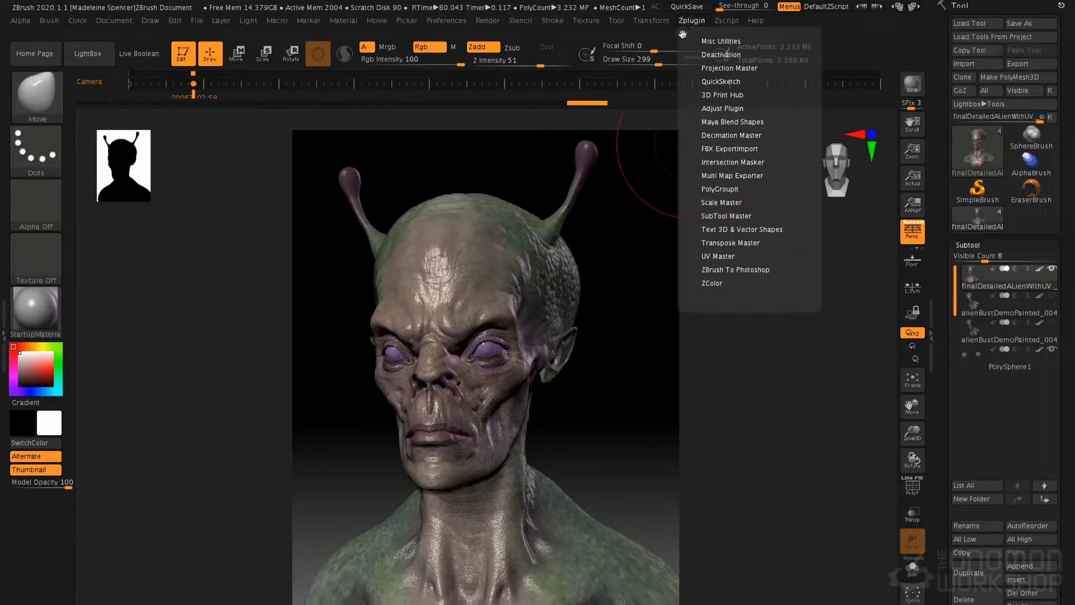
pyautogui.click(682, 34)
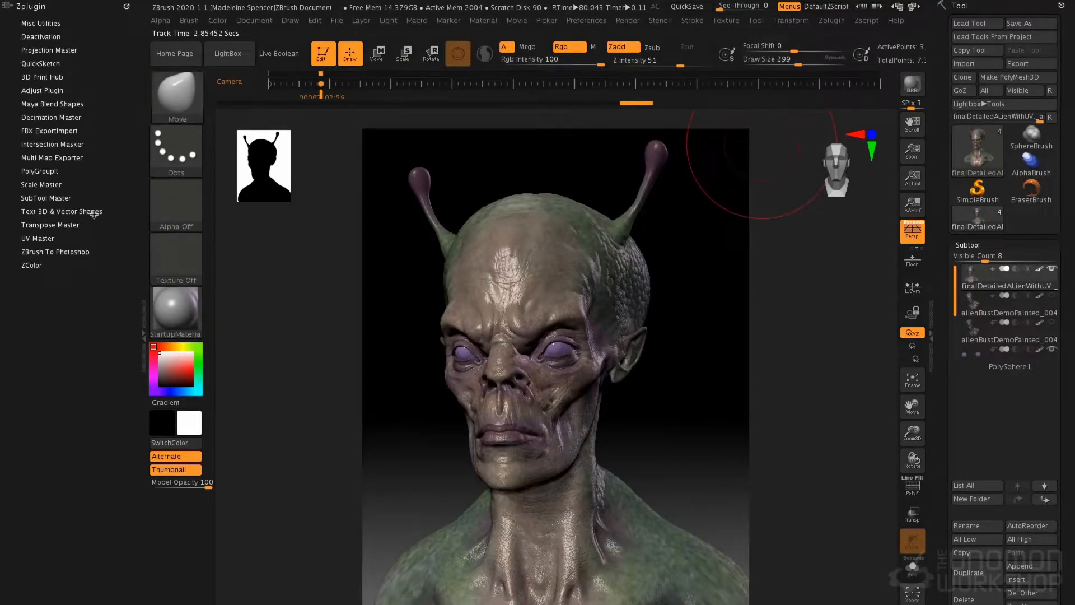
pyautogui.click(77, 249)
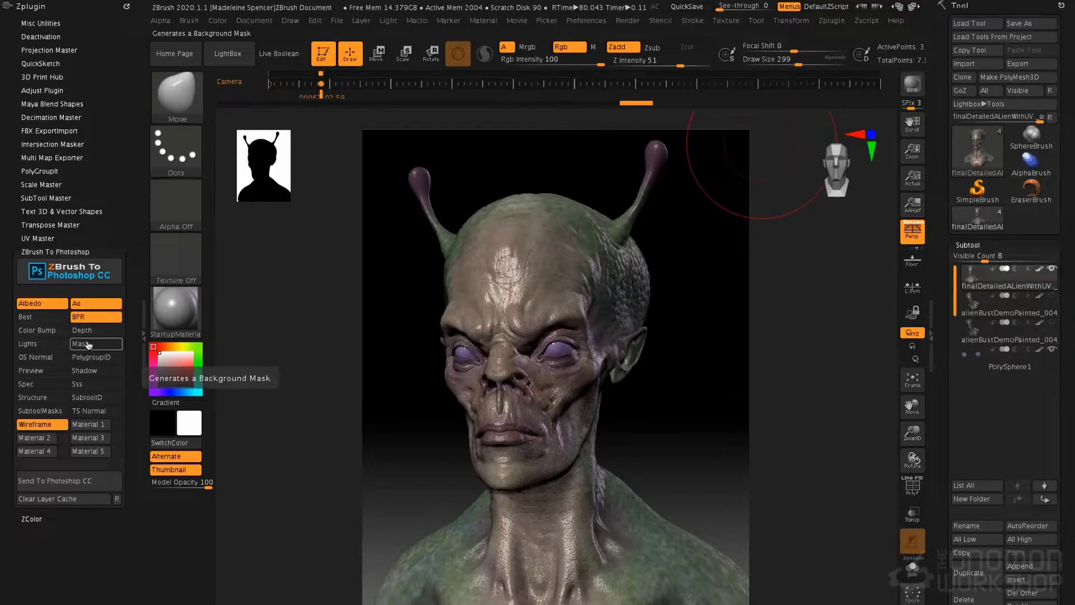
# - Include the Lights, Mask, Depth, PolygroupID and Shadow passes in the Photoshop export
pyautogui.click(40, 345)
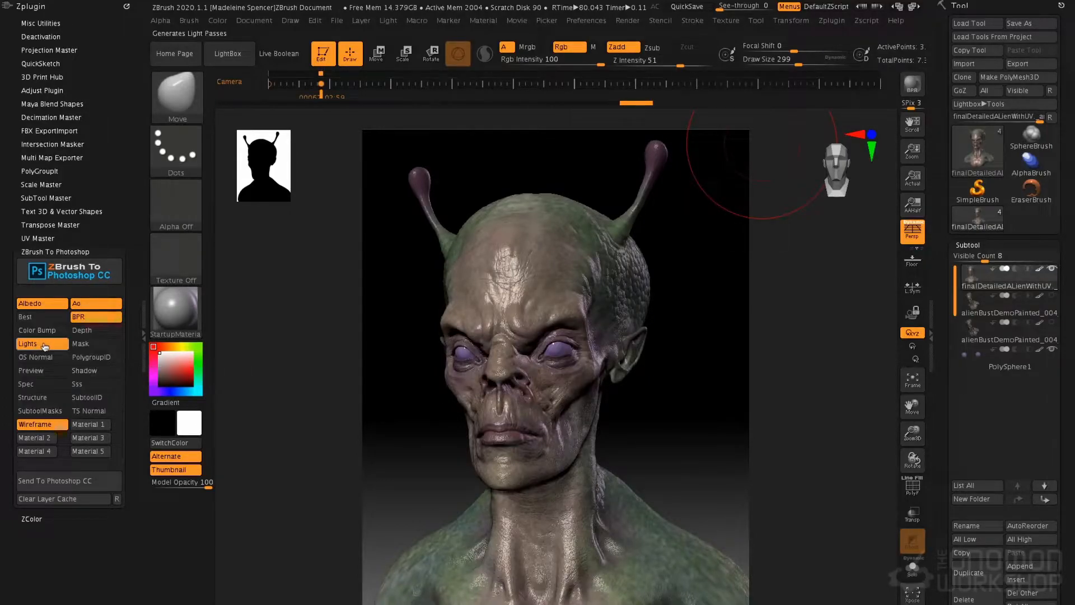
pyautogui.click(96, 348)
pyautogui.click(96, 333)
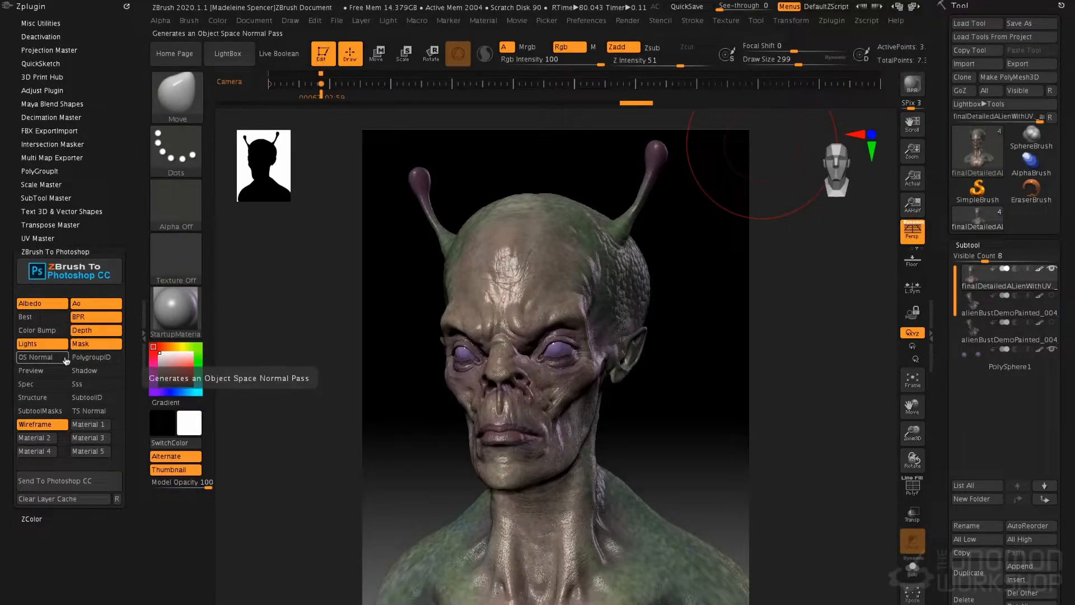
pyautogui.click(96, 359)
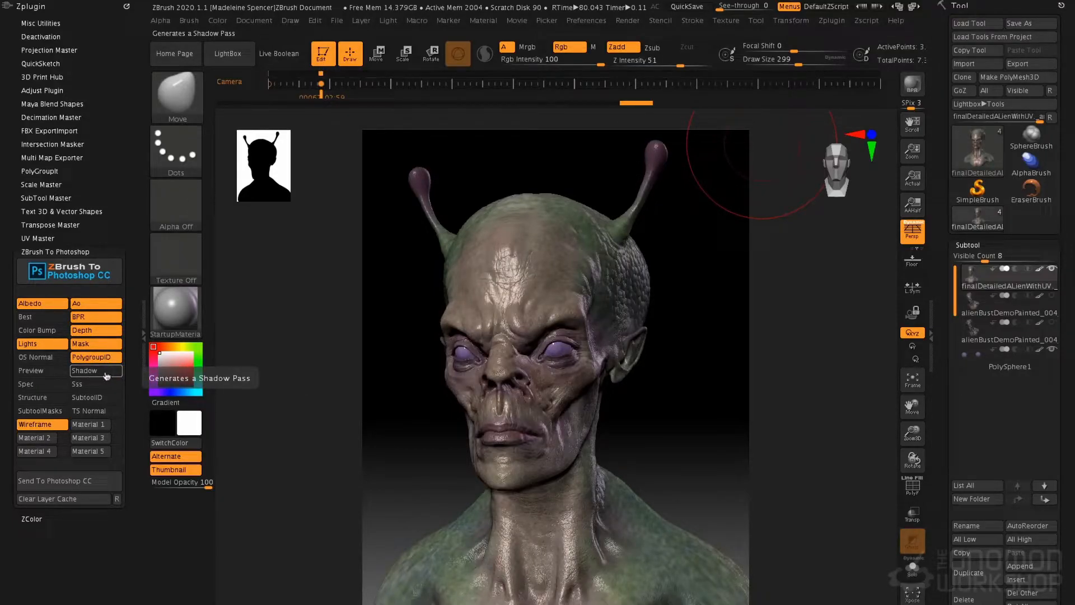
pyautogui.click(108, 372)
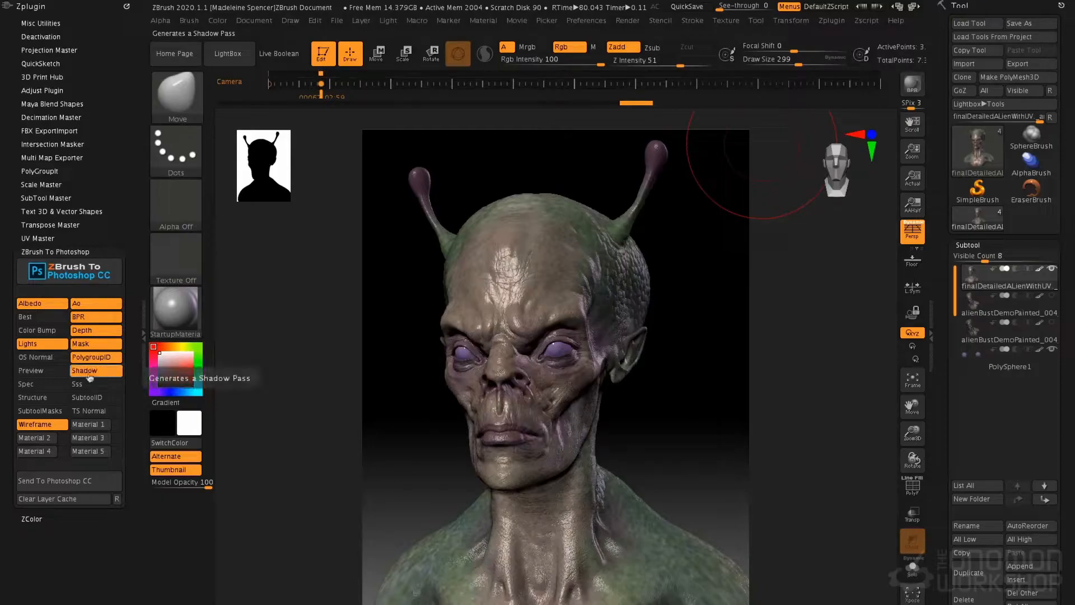
# - Add the Preview, Spec, SubtoolID, Structure and SubtoolMasks passes to the Photoshop export
pyautogui.click(57, 371)
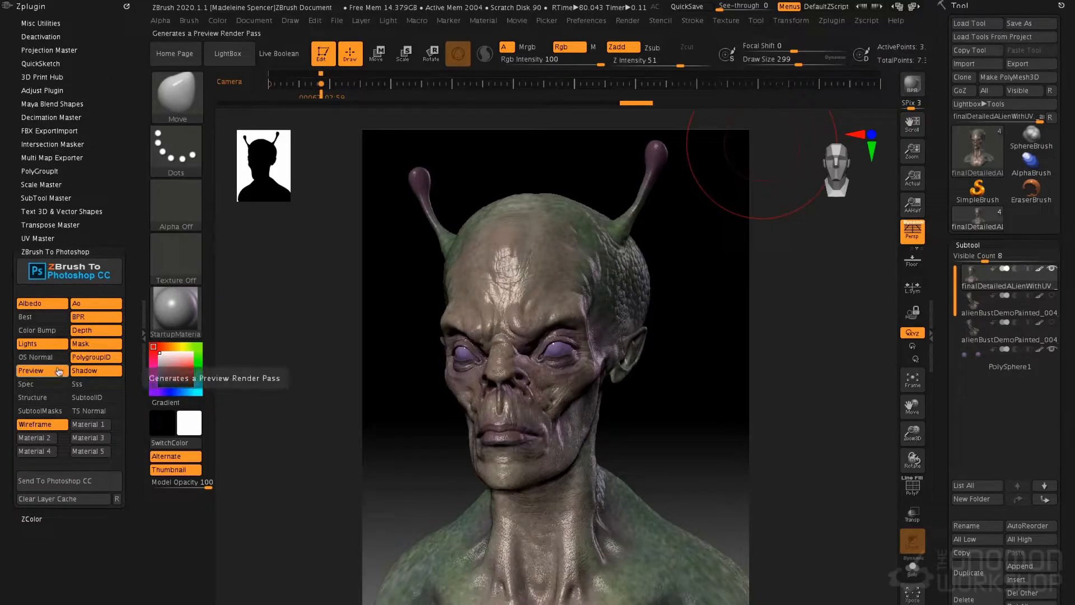
pyautogui.click(51, 384)
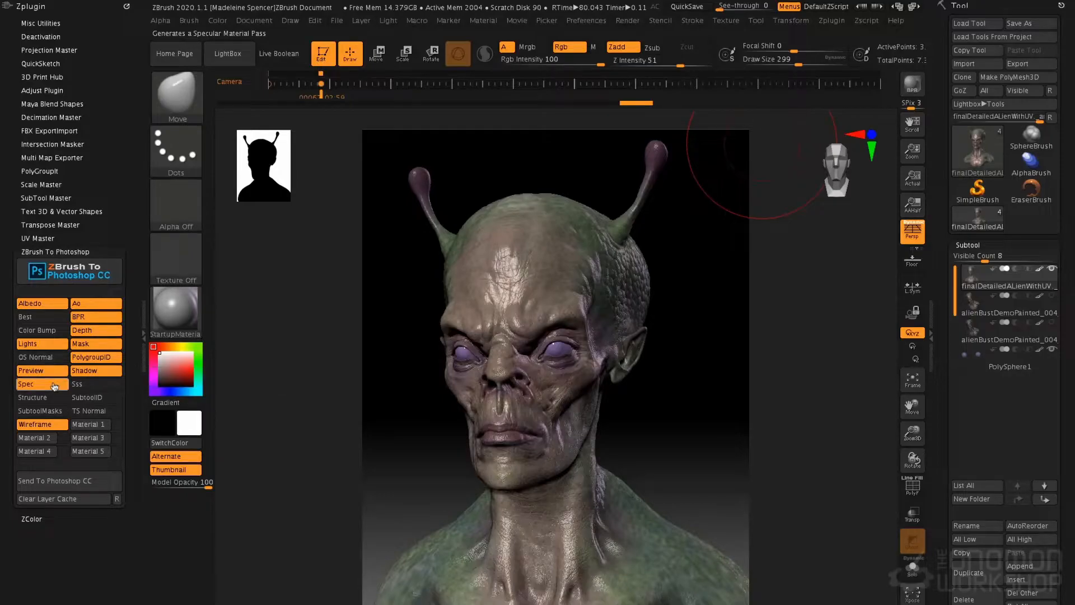
pyautogui.click(96, 400)
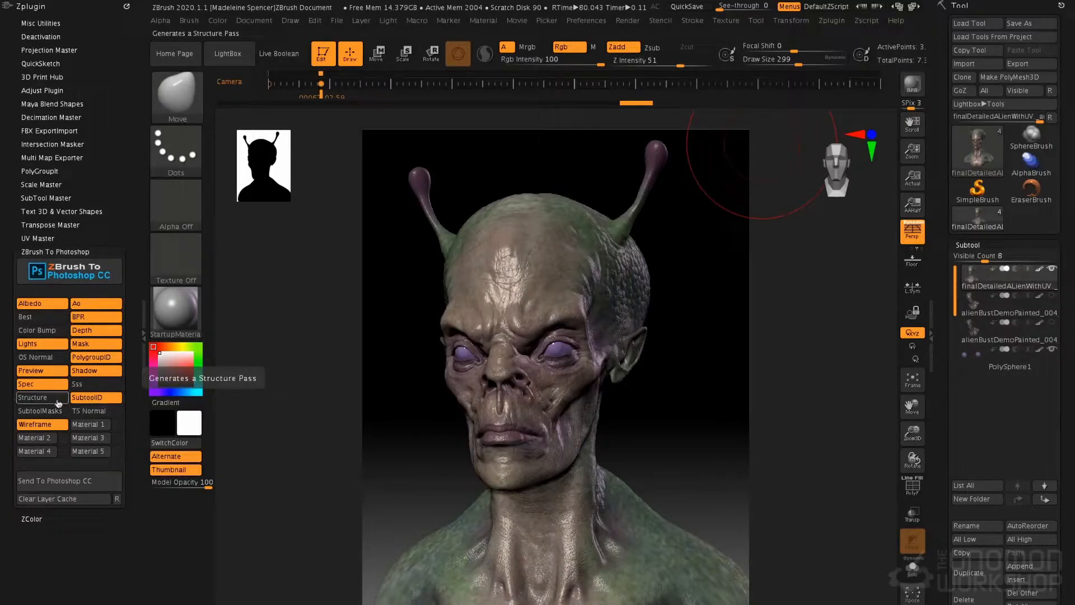
pyautogui.click(55, 398)
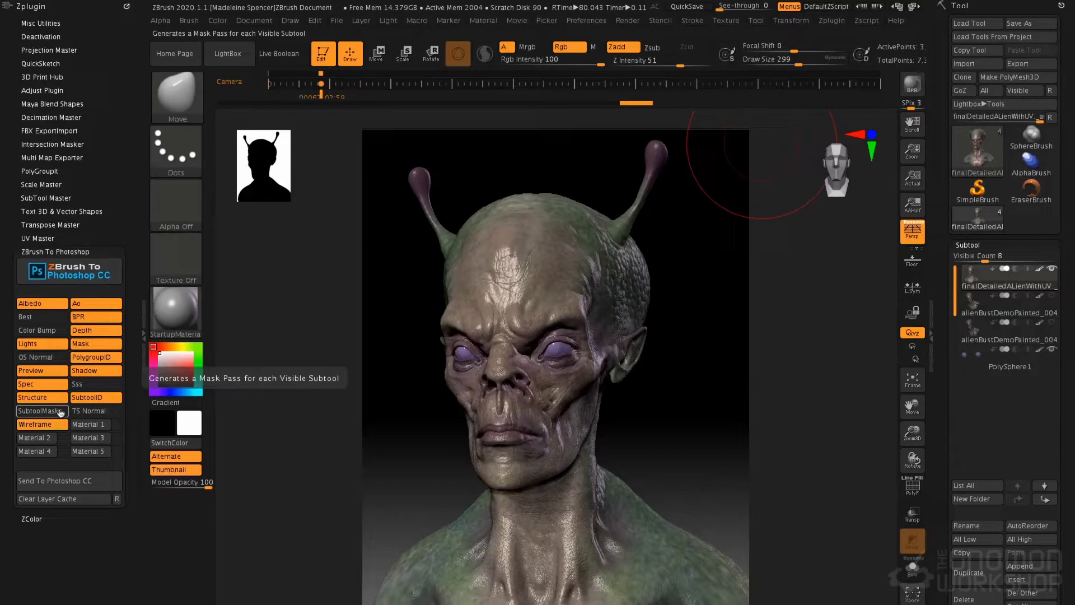
pyautogui.click(61, 412)
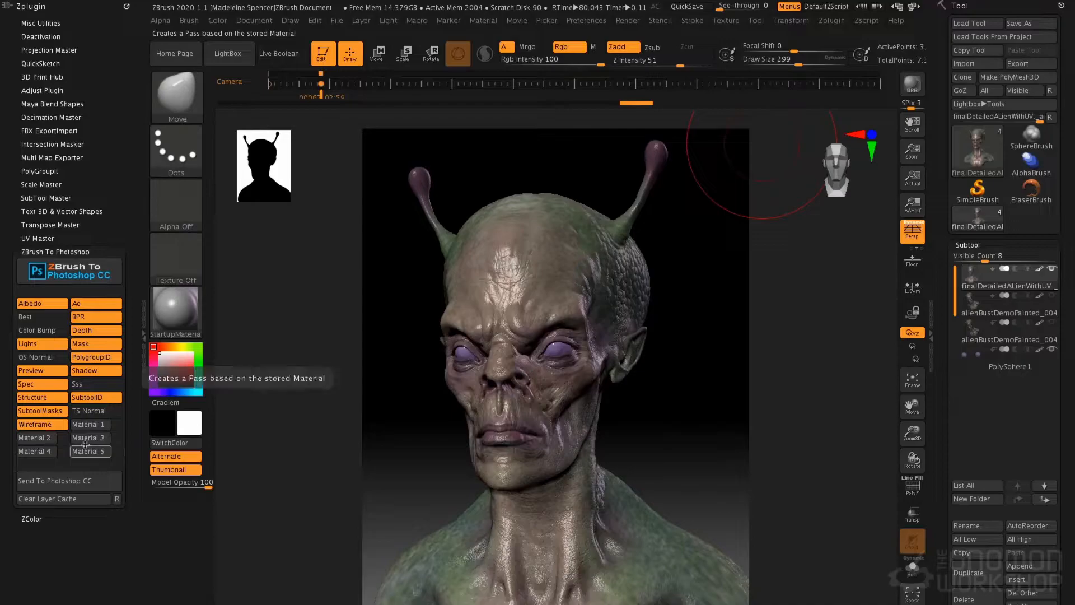
# - Delete the two hidden alienBustDemoPainted subtools and reselect the finalDetailedAlienWithUV subtool
pyautogui.moveTo(187, 311)
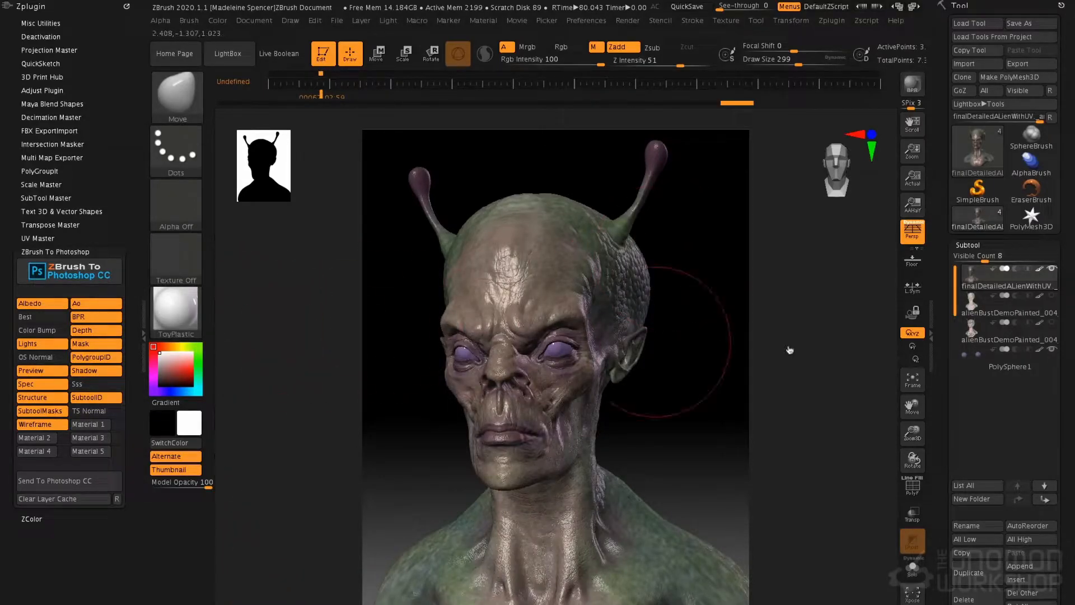
pyautogui.click(982, 314)
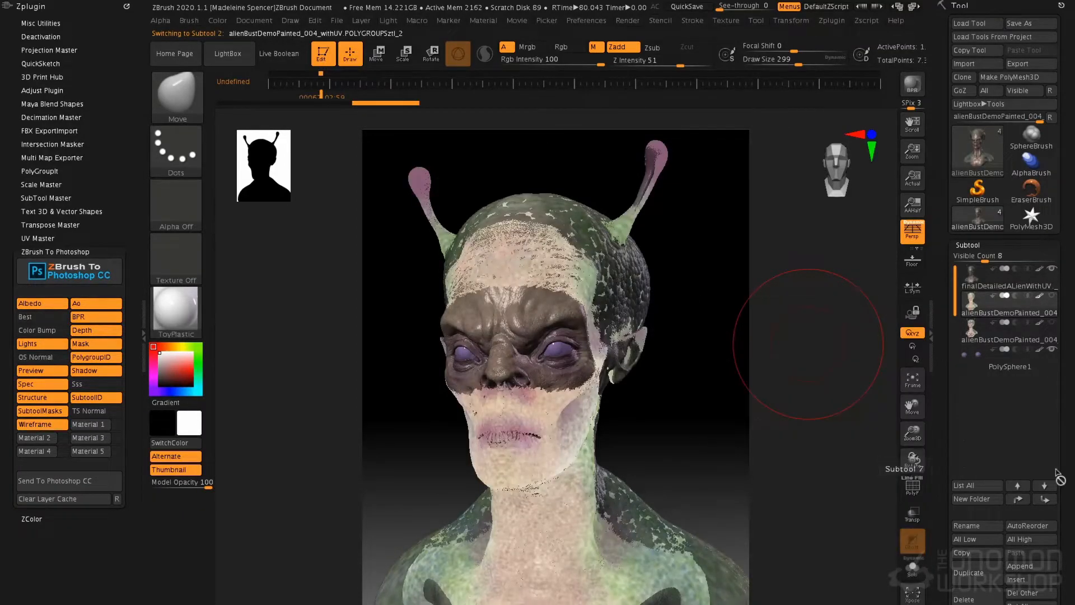
pyautogui.click(984, 600)
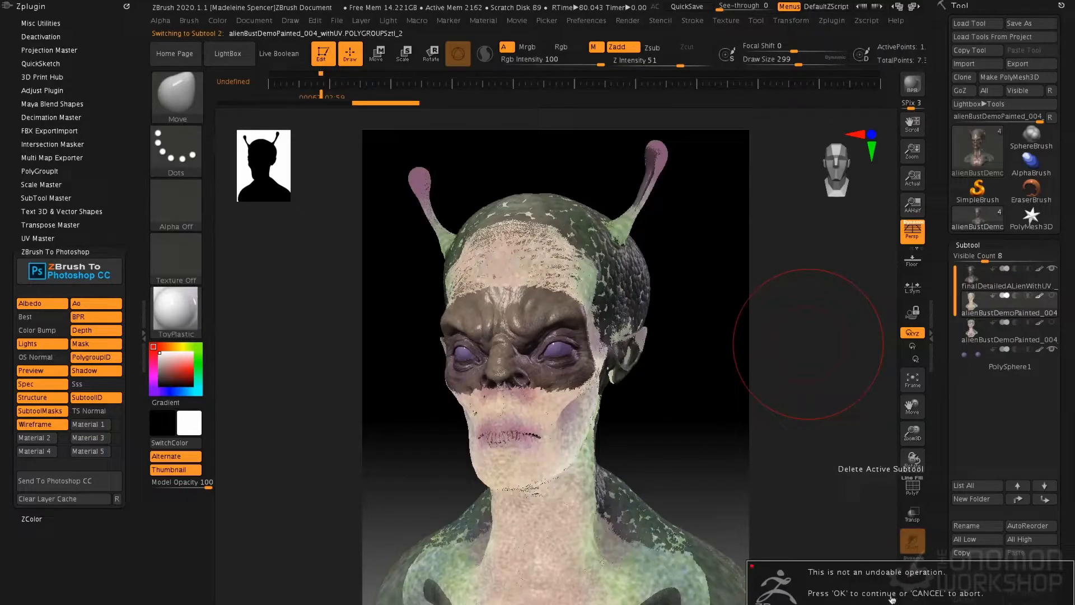
pyautogui.press('Return')
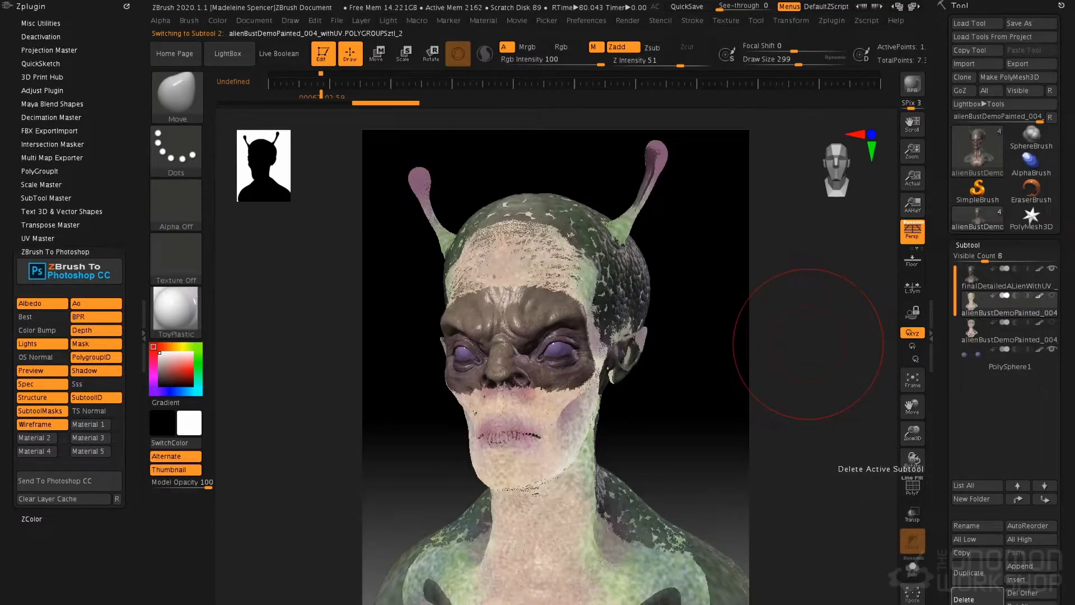
pyautogui.click(964, 598)
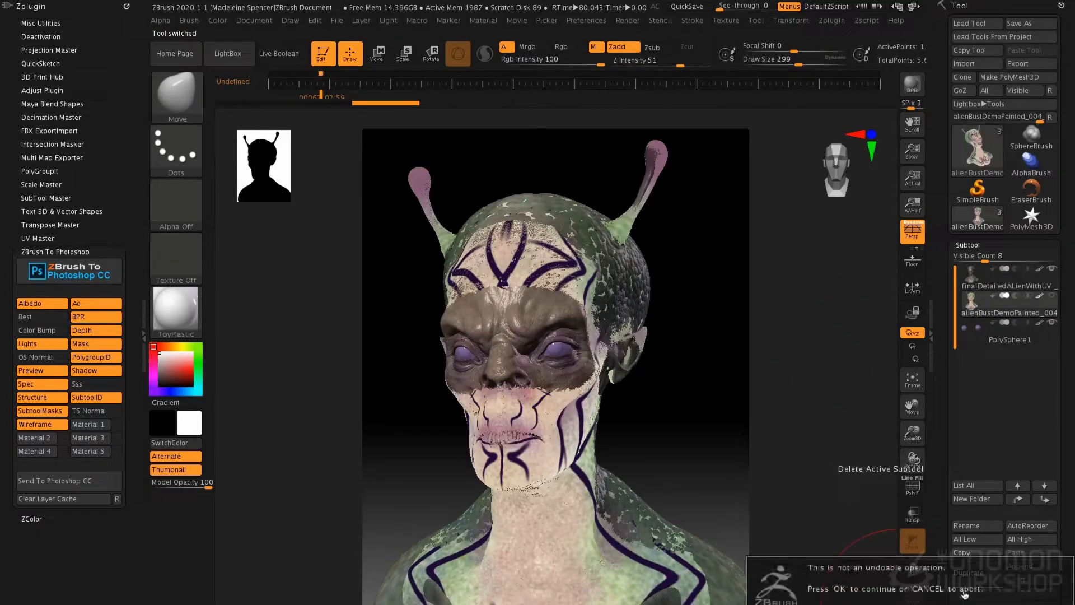
pyautogui.press('Return')
pyautogui.click(970, 284)
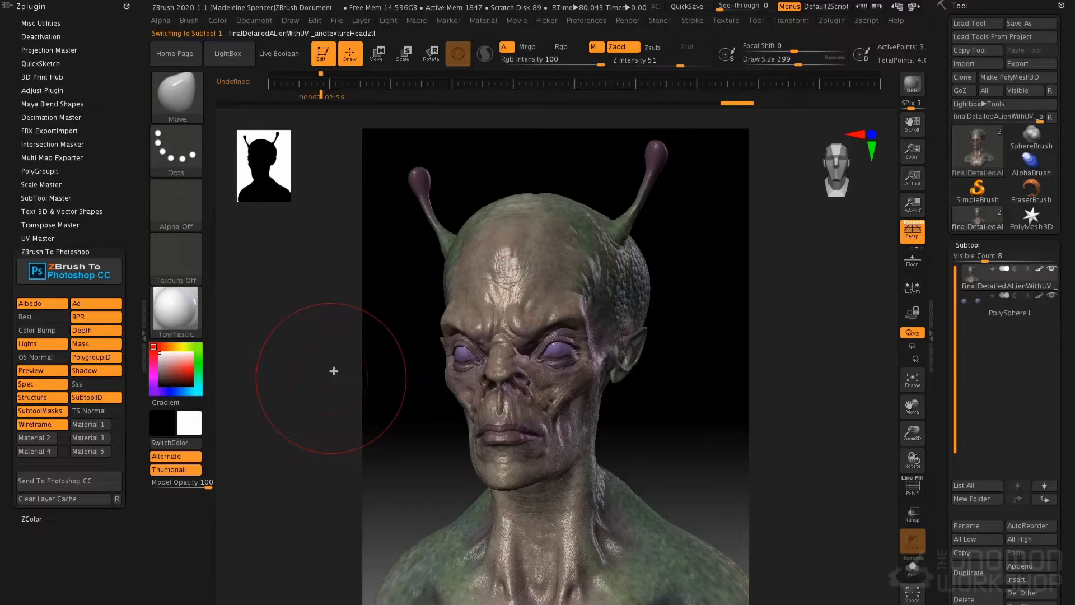
# - Send the selected passes to Photoshop CC, compare the image with the ZBrush Render group hidden, and collapse that group
pyautogui.click(74, 480)
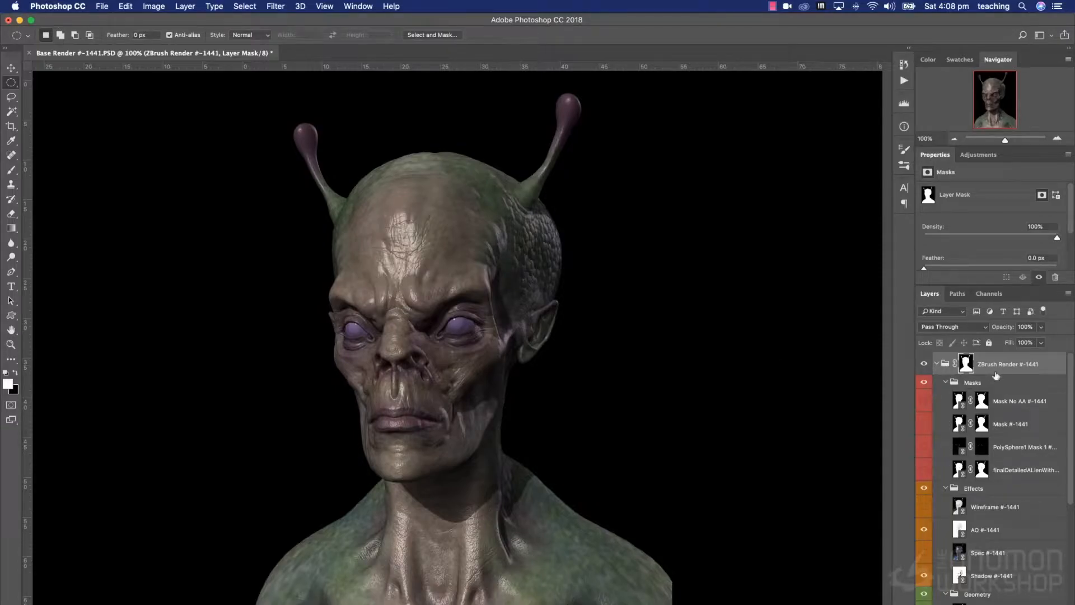
pyautogui.click(924, 364)
pyautogui.click(924, 364)
pyautogui.click(936, 363)
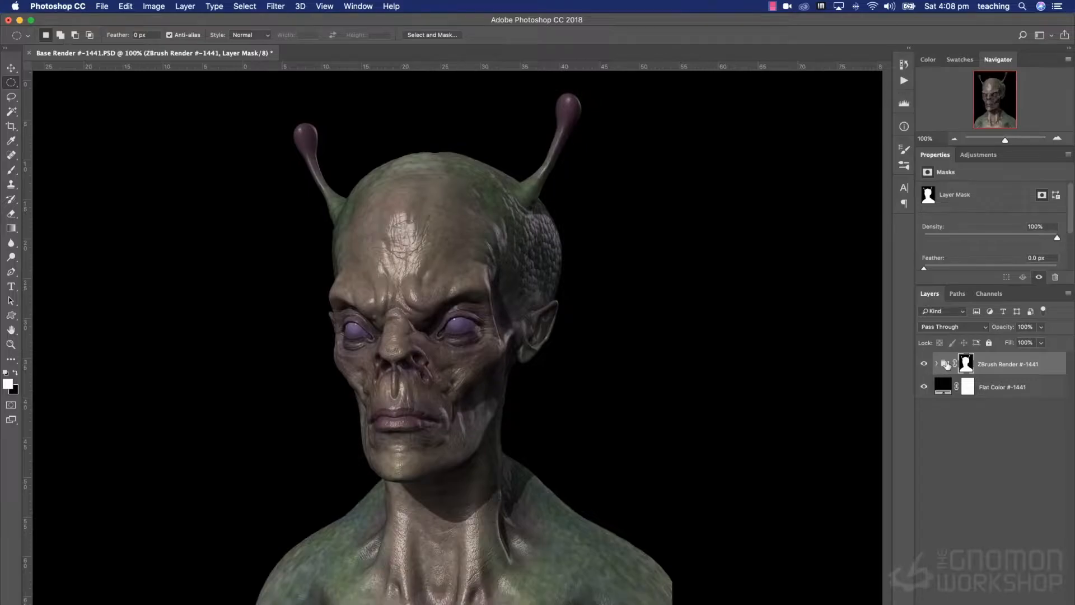
# - Check the Flat Color background layer's visibility and set its fill to dark grey 454545
pyautogui.click(925, 387)
pyautogui.click(924, 386)
pyautogui.click(944, 388)
pyautogui.doubleClick(946, 391)
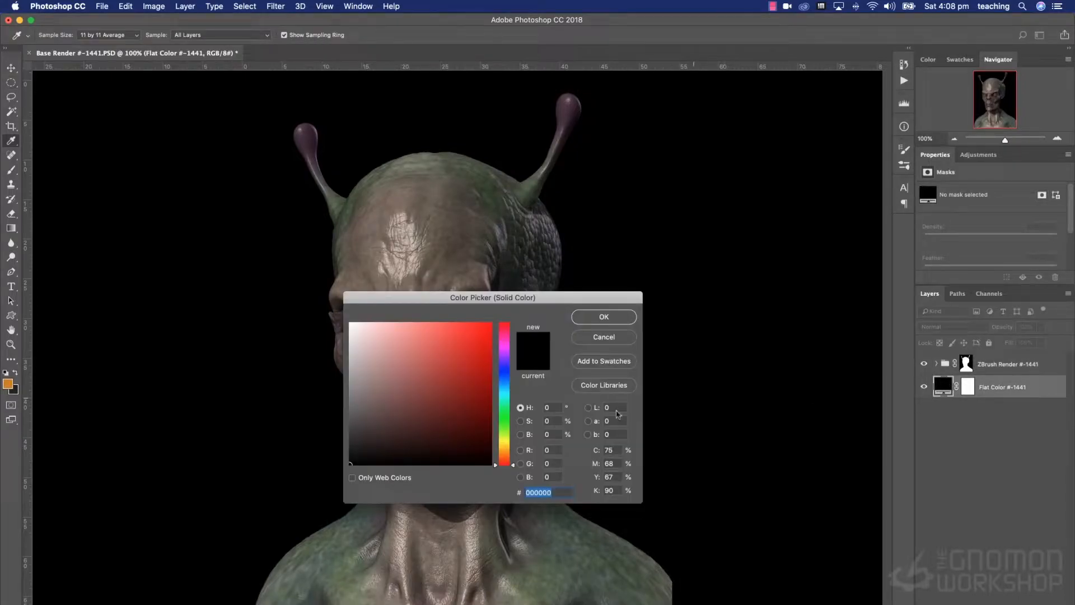
pyautogui.click(365, 409)
pyautogui.moveTo(353, 408); pyautogui.dragTo(350, 426)
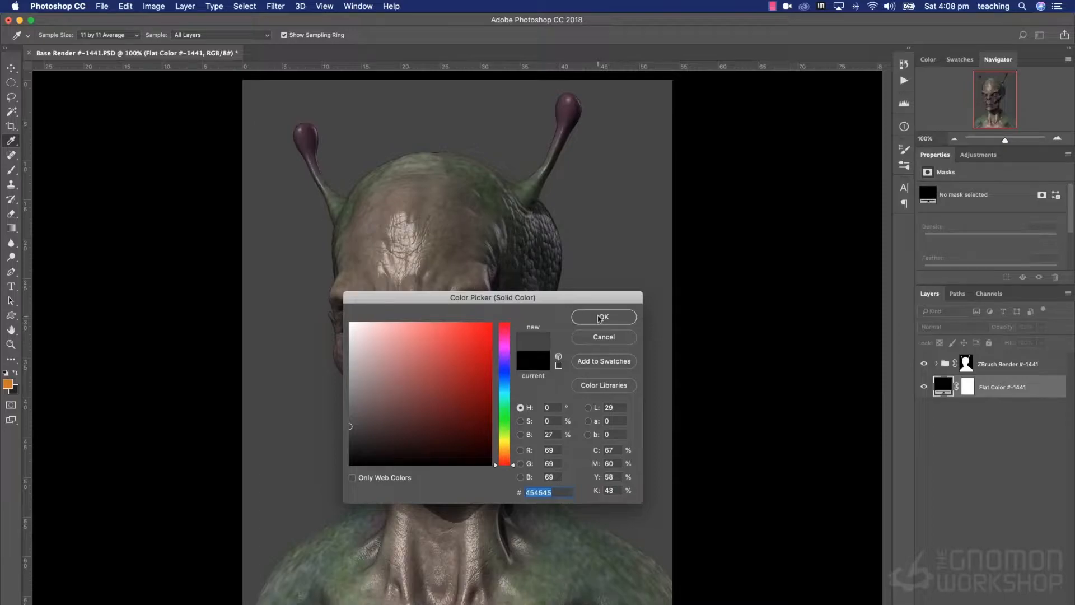
pyautogui.click(603, 317)
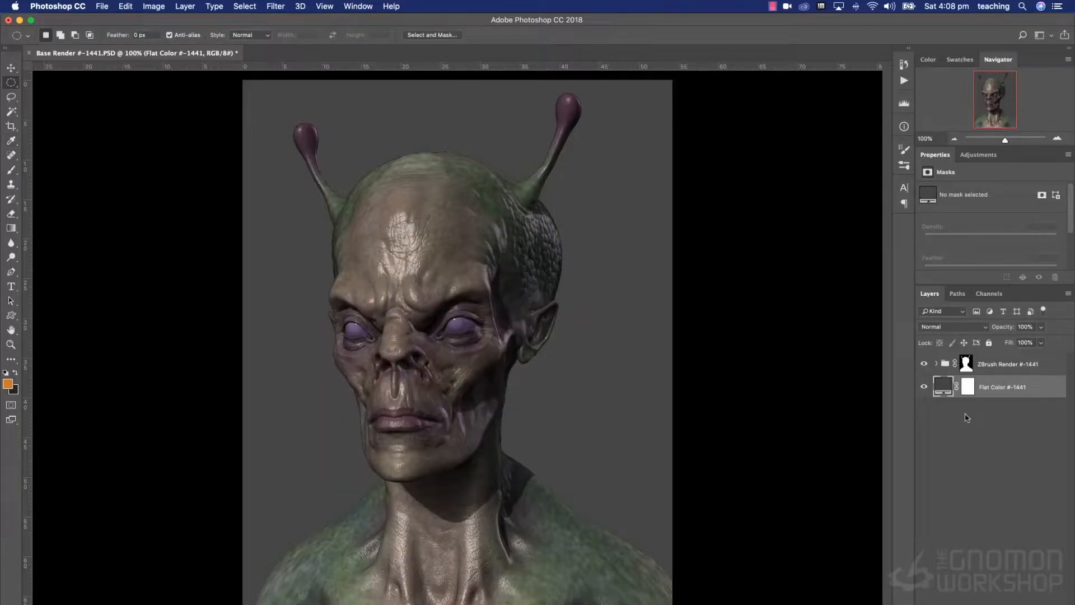
# - Expand the ZBrush Render group, preview each pass in its Masks group in turn, and collapse the Masks group
pyautogui.click(935, 364)
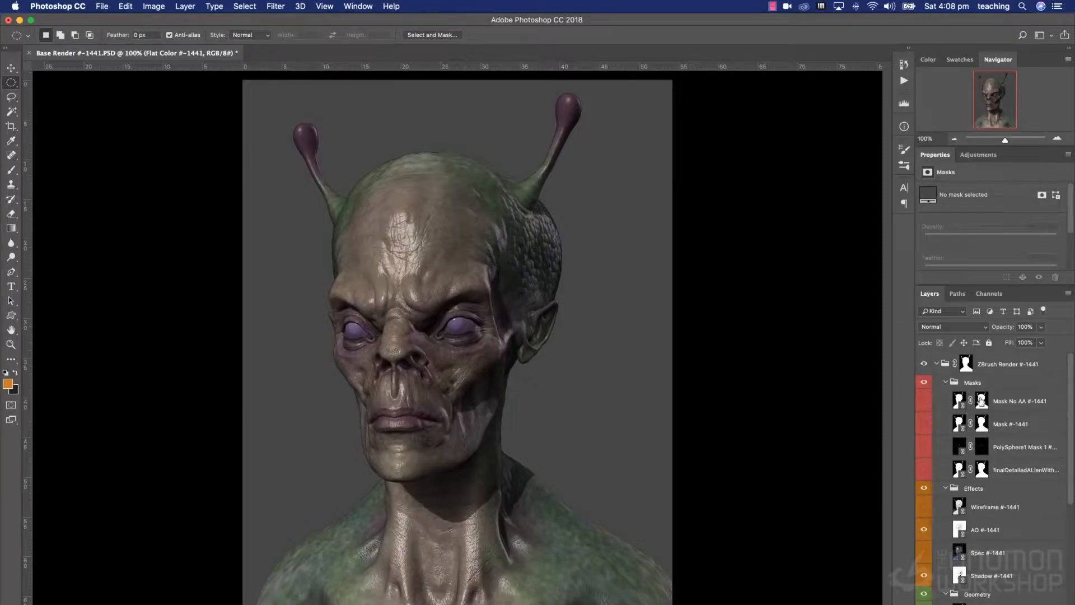
pyautogui.click(925, 401)
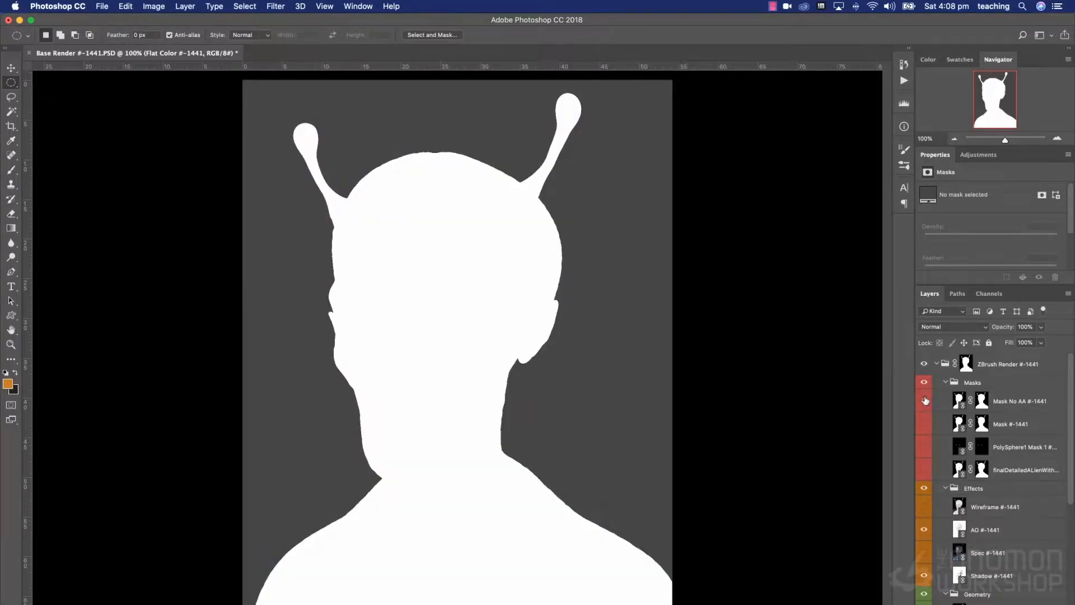
pyautogui.click(925, 400)
pyautogui.click(924, 425)
pyautogui.click(924, 428)
pyautogui.click(924, 447)
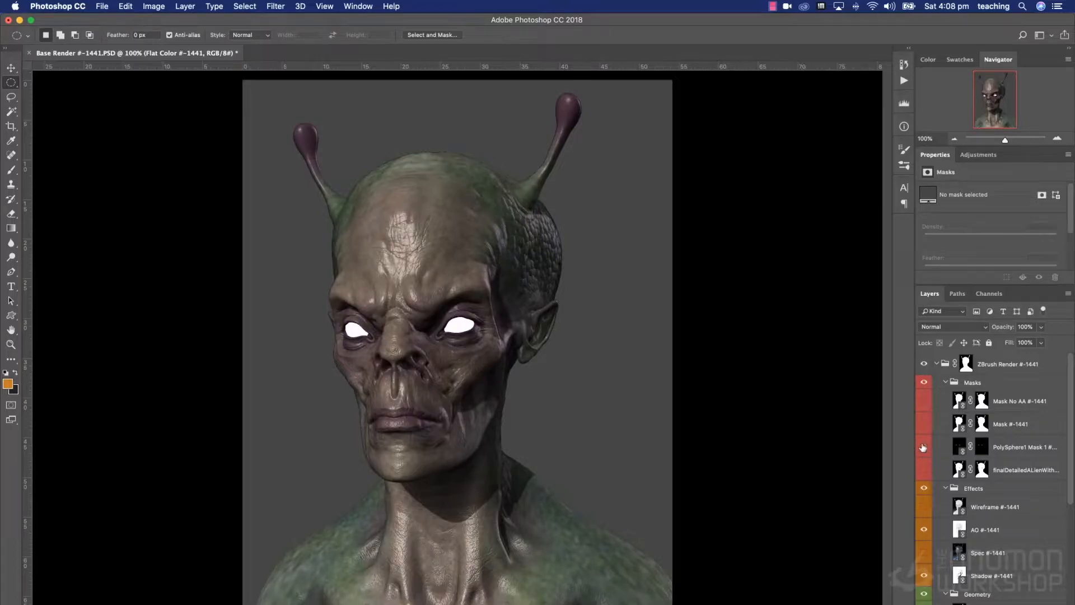
pyautogui.click(924, 448)
pyautogui.click(923, 470)
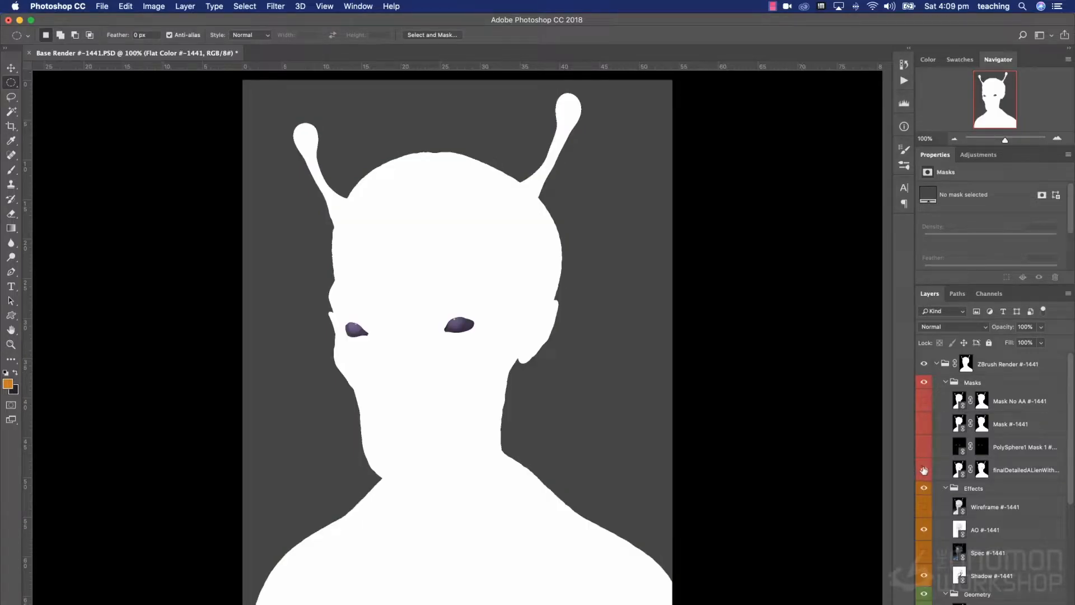
pyautogui.click(924, 470)
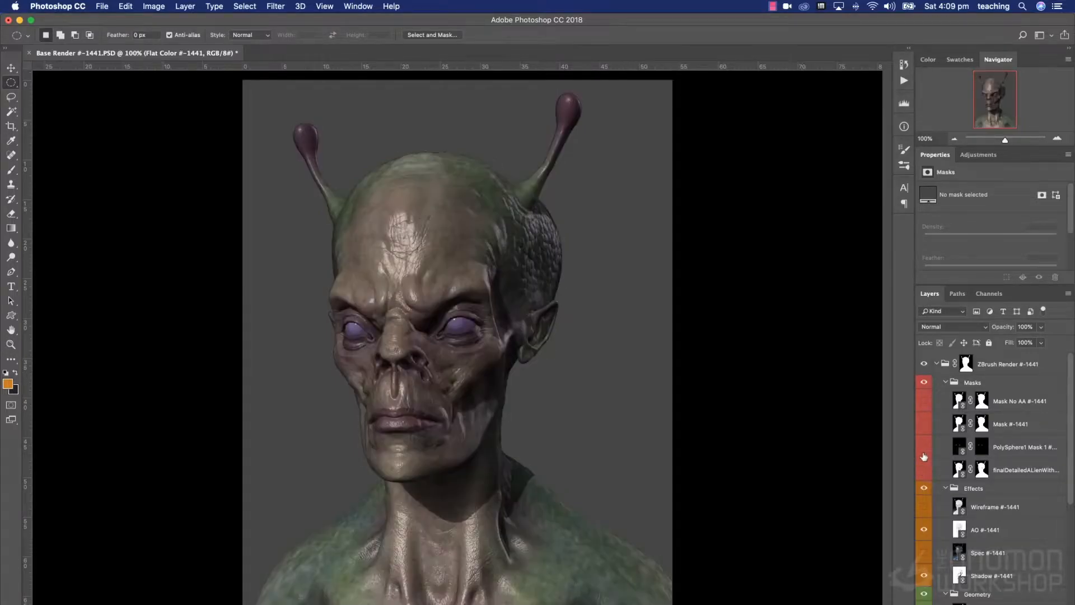
pyautogui.click(946, 383)
pyautogui.click(946, 382)
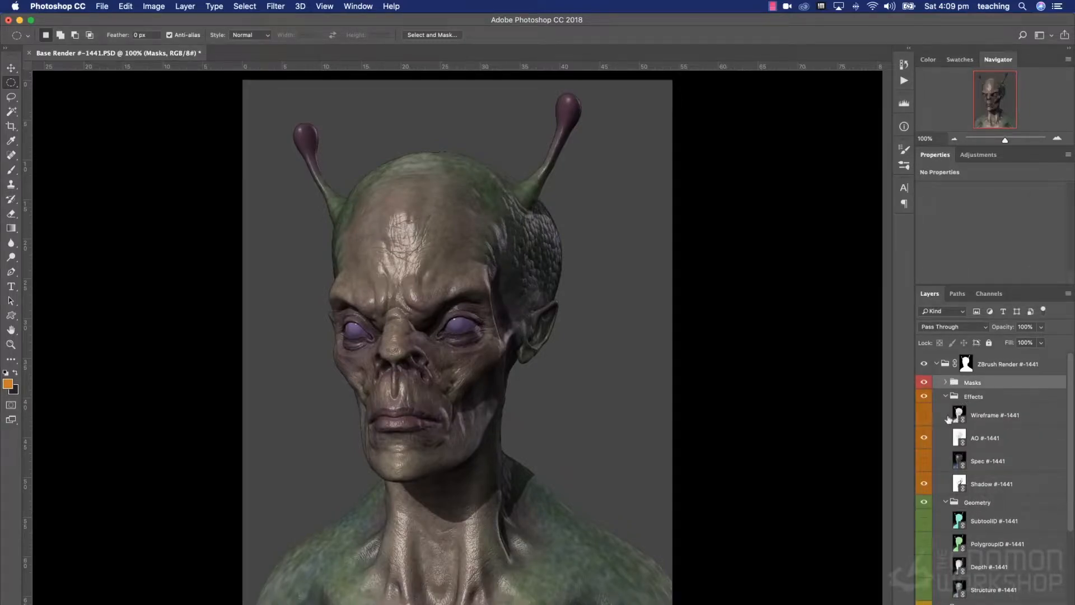
# - Try the Wireframe pass in Normal blend mode, restore it to Multiply and hide it
pyautogui.click(925, 416)
pyautogui.click(924, 415)
pyautogui.click(975, 416)
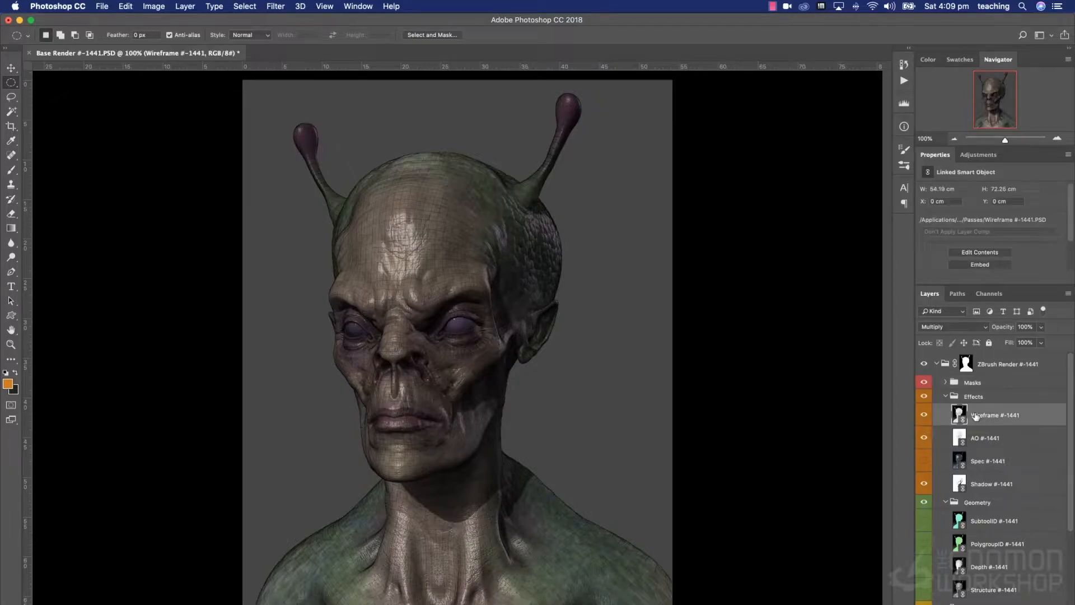
pyautogui.click(942, 328)
pyautogui.click(944, 296)
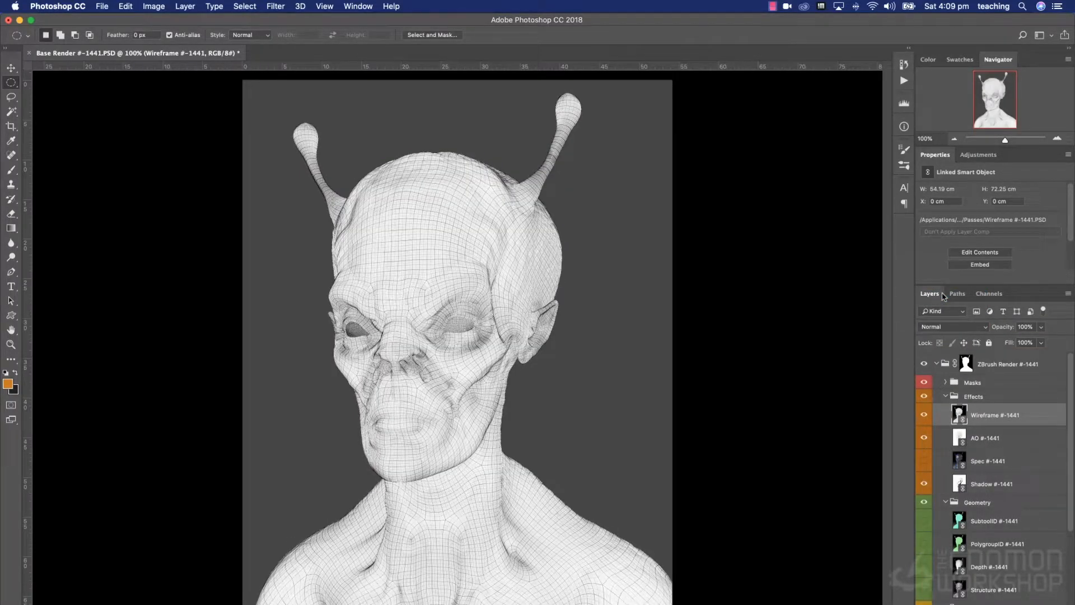
pyautogui.click(948, 326)
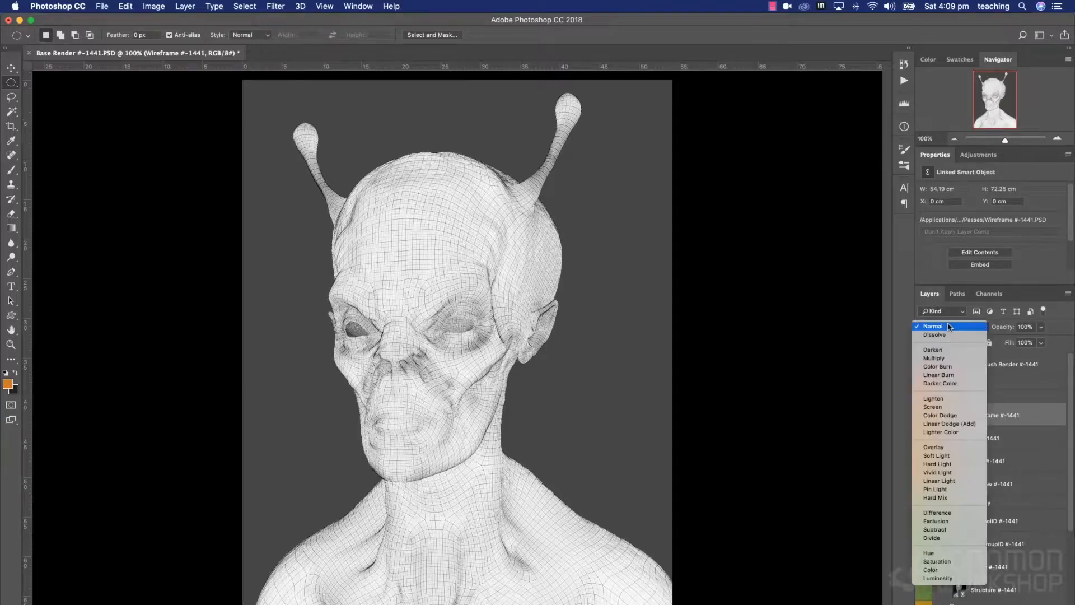
pyautogui.click(950, 359)
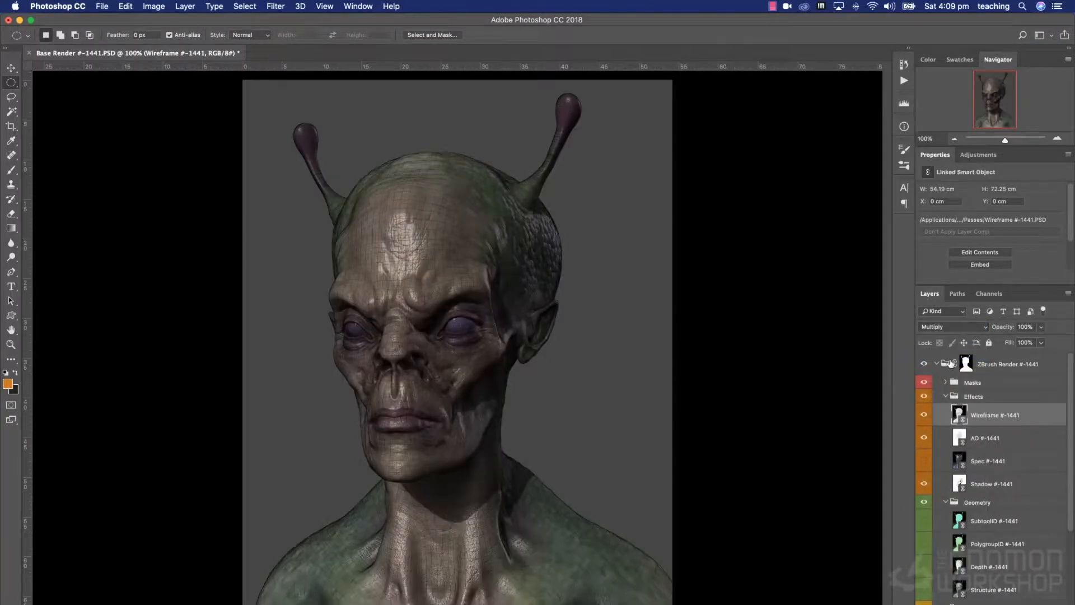
pyautogui.click(924, 415)
# - Compare the render with the AO pass hidden and shown
pyautogui.click(925, 438)
pyautogui.click(925, 439)
pyautogui.click(925, 441)
pyautogui.click(925, 441)
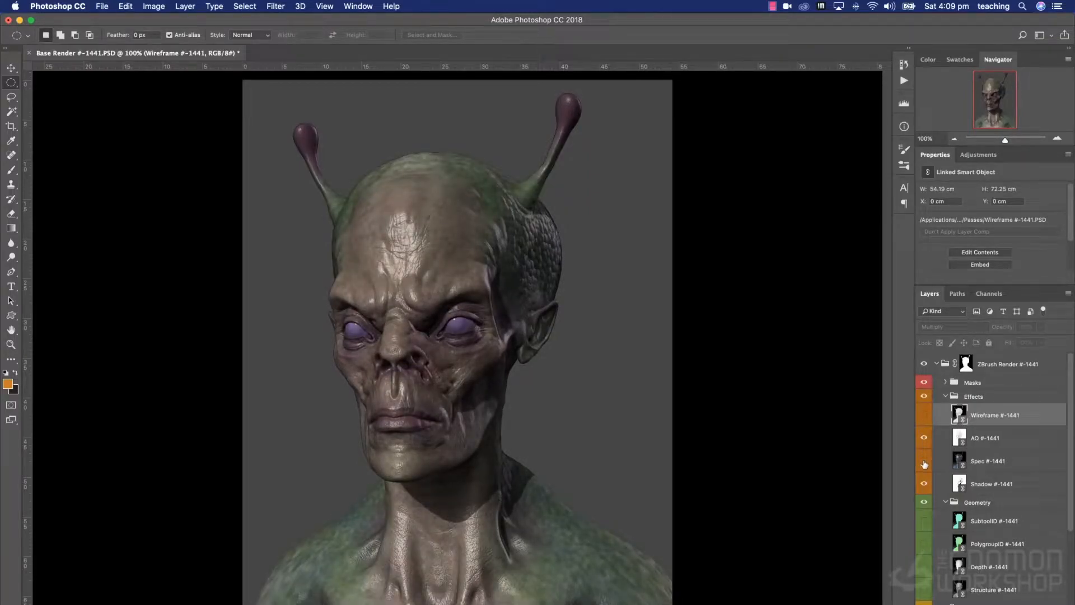
# - Compare the render with the Spec pass shown and hidden, leaving the pass hidden
pyautogui.click(923, 461)
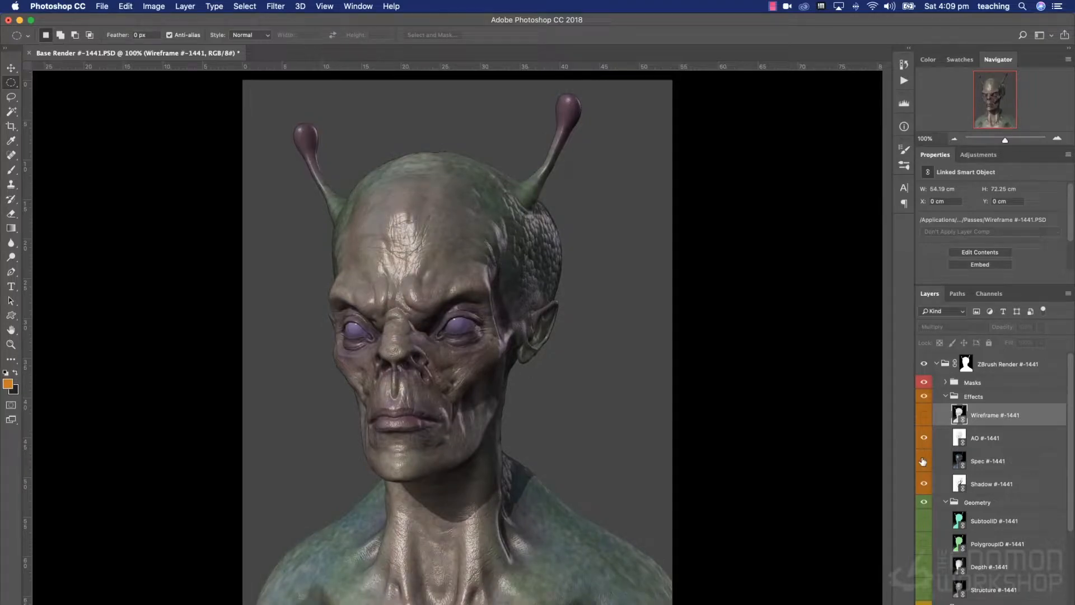
pyautogui.click(924, 461)
pyautogui.click(923, 461)
pyautogui.click(924, 461)
pyautogui.click(923, 461)
pyautogui.click(963, 460)
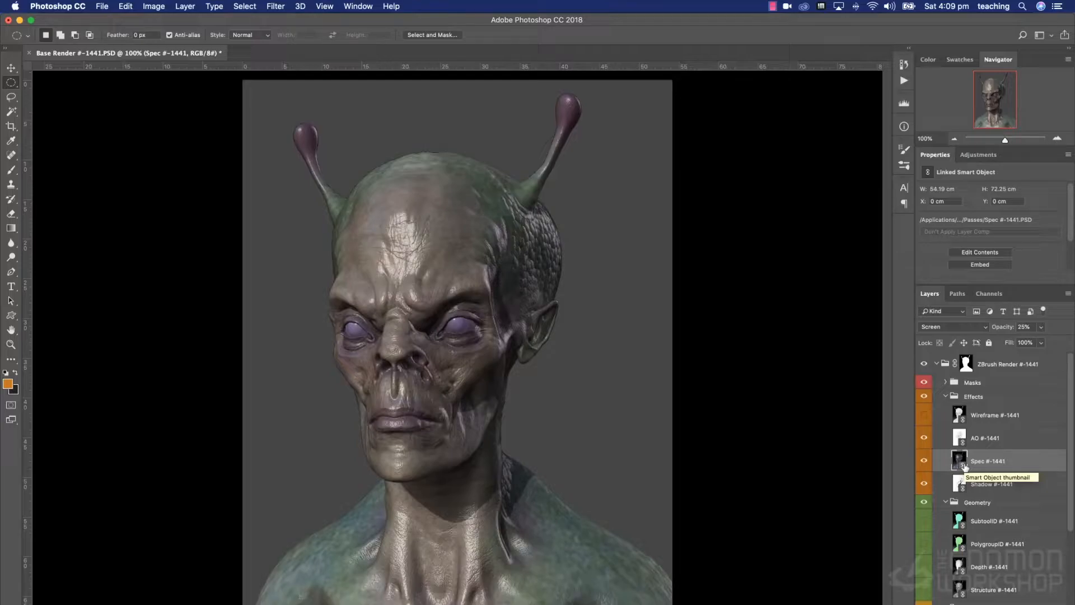
pyautogui.click(925, 461)
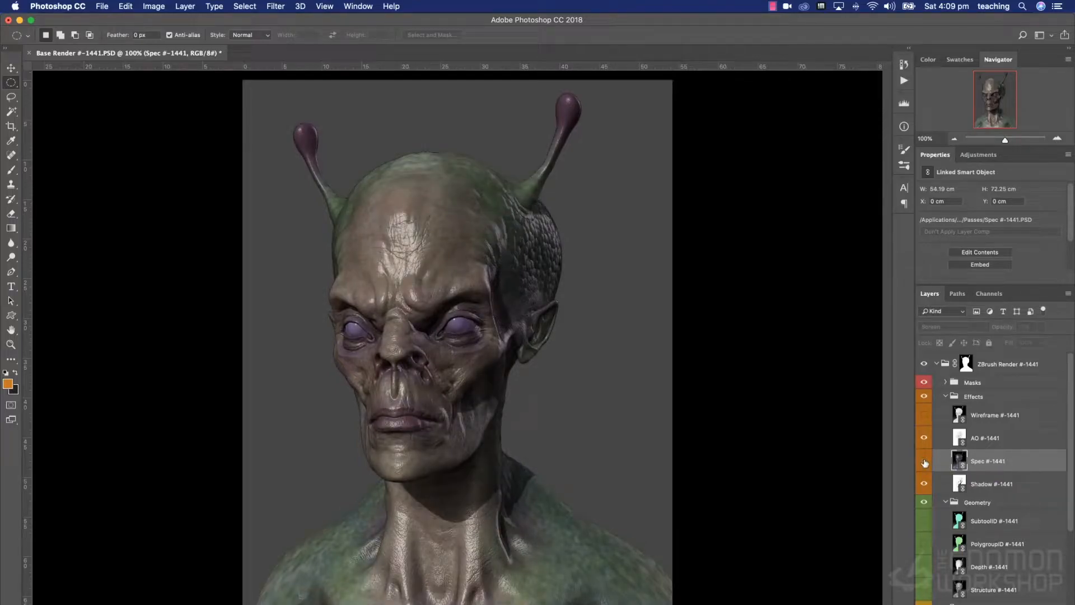
# - Compare the render with the Shadow pass hidden and shown
pyautogui.click(923, 484)
pyautogui.click(923, 484)
pyautogui.click(923, 485)
pyautogui.click(924, 485)
# - Preview the SubtoolID, PolygroupID, Depth and Structure passes of the Geometry group one at a time
pyautogui.click(924, 519)
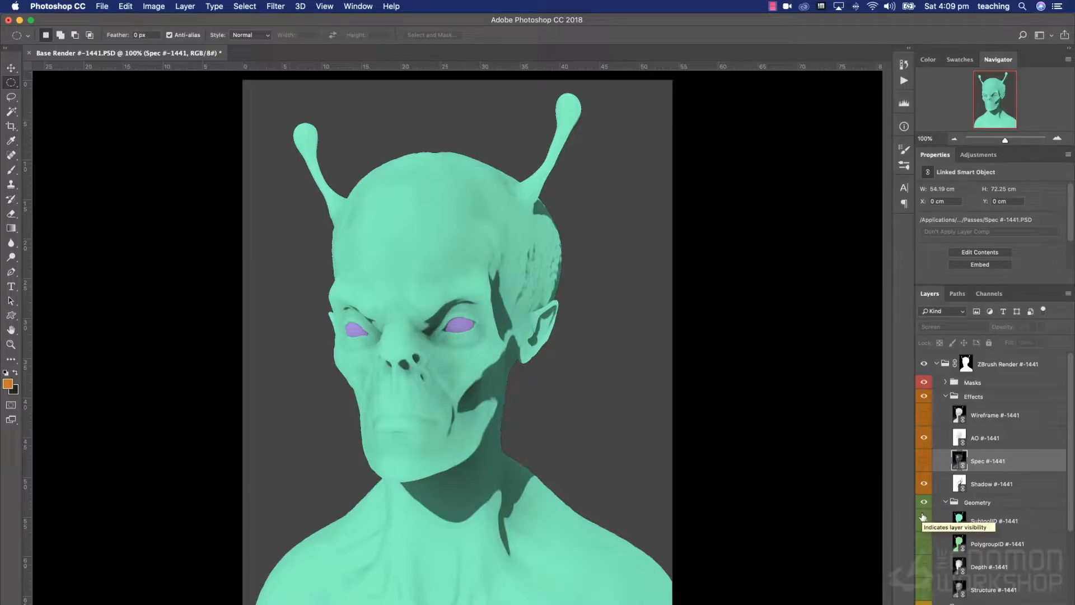
pyautogui.click(924, 519)
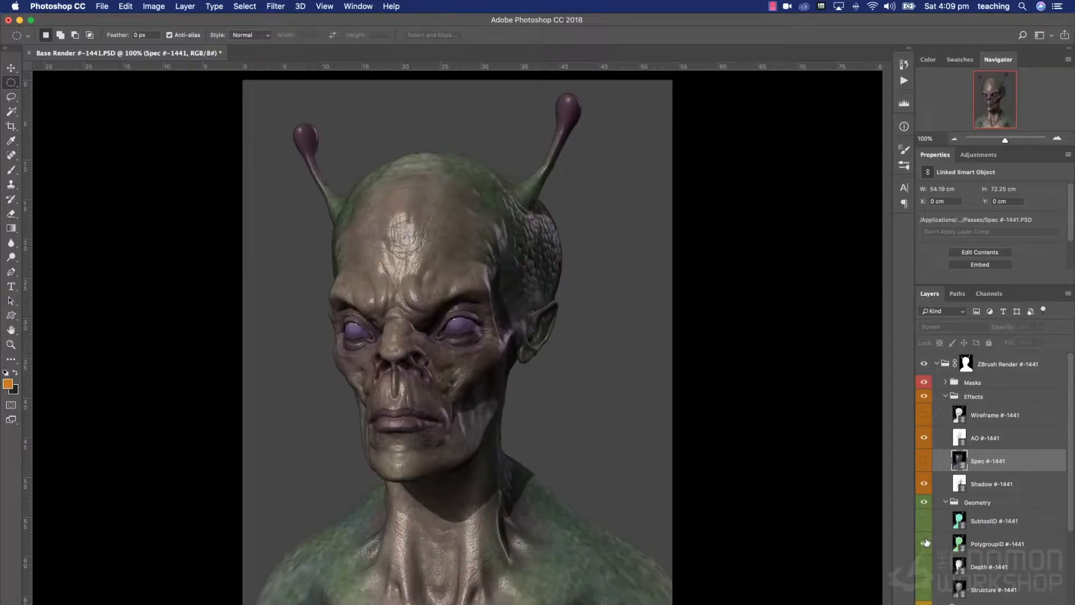
pyautogui.click(925, 543)
pyautogui.click(925, 543)
pyautogui.click(925, 566)
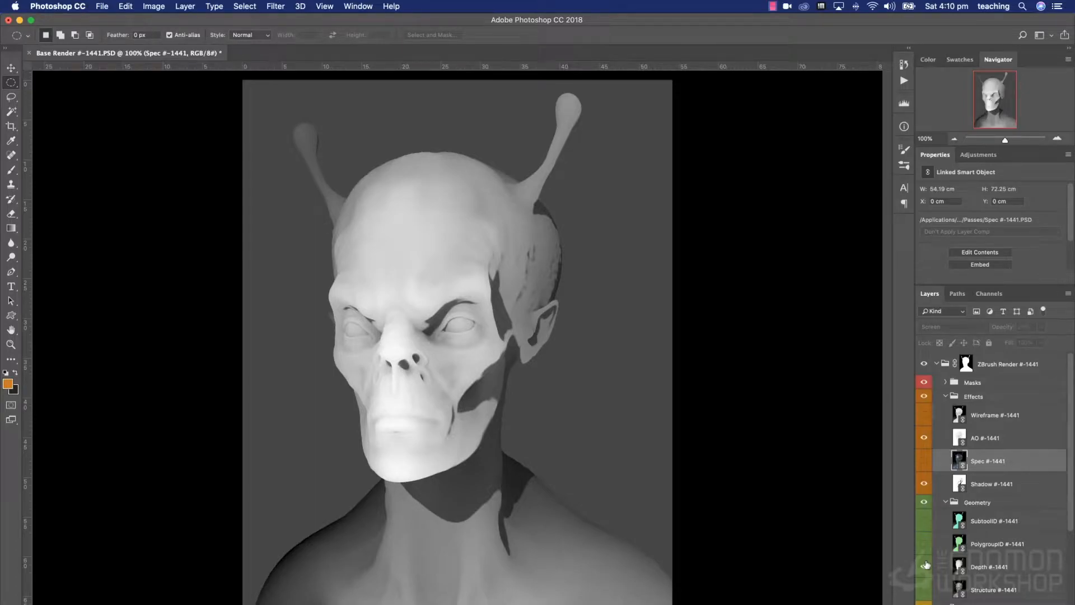
pyautogui.click(924, 565)
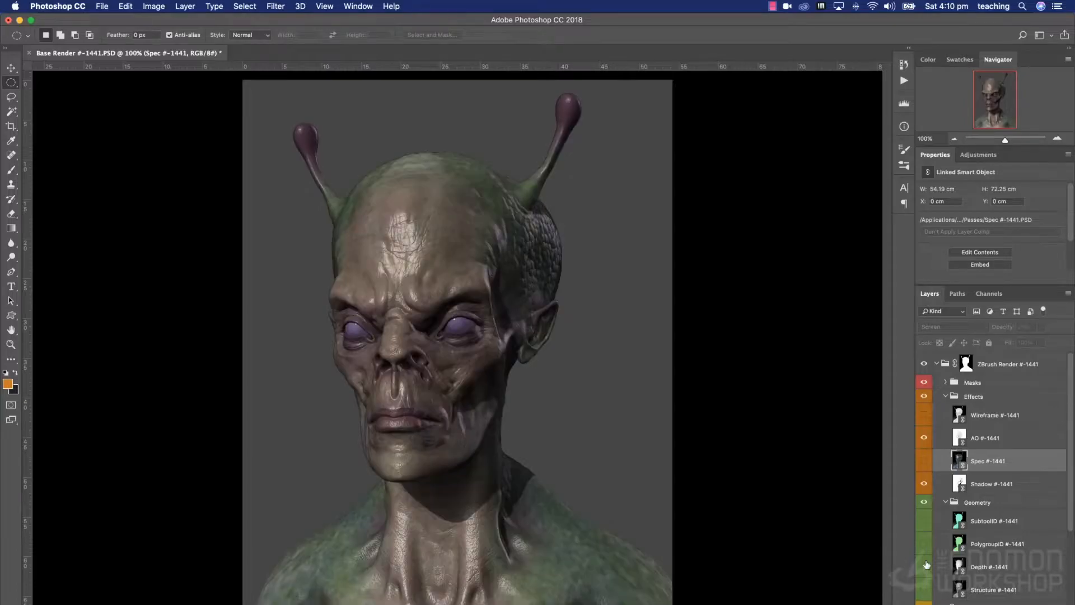
pyautogui.click(925, 588)
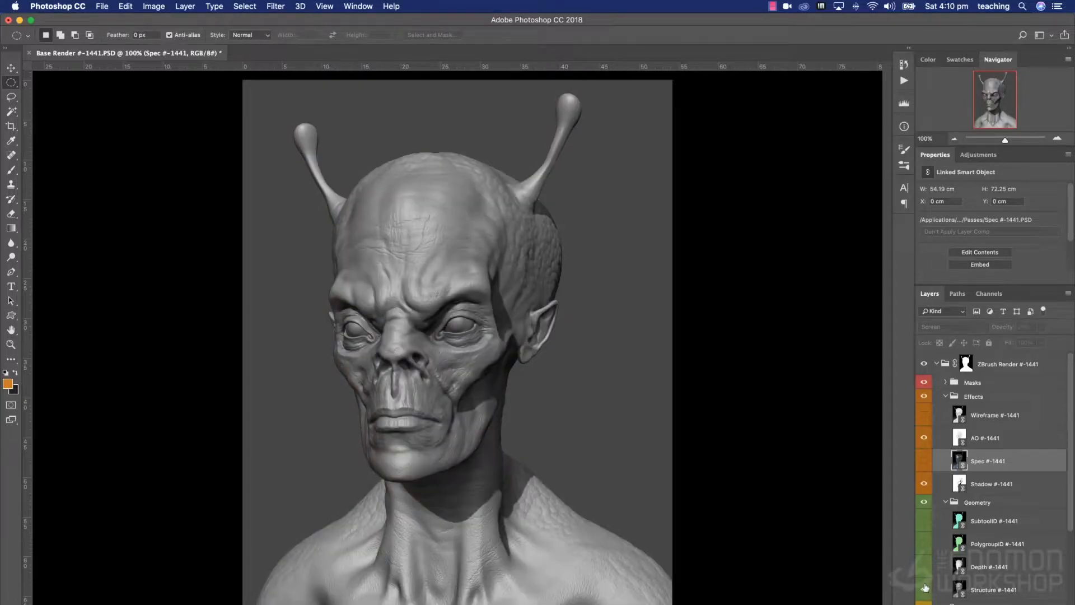
pyautogui.click(925, 587)
# - Preview the Back Right, Back Left and Back Top Light passes of the Lights group one at a time
pyautogui.scroll(-8, 926, 587)
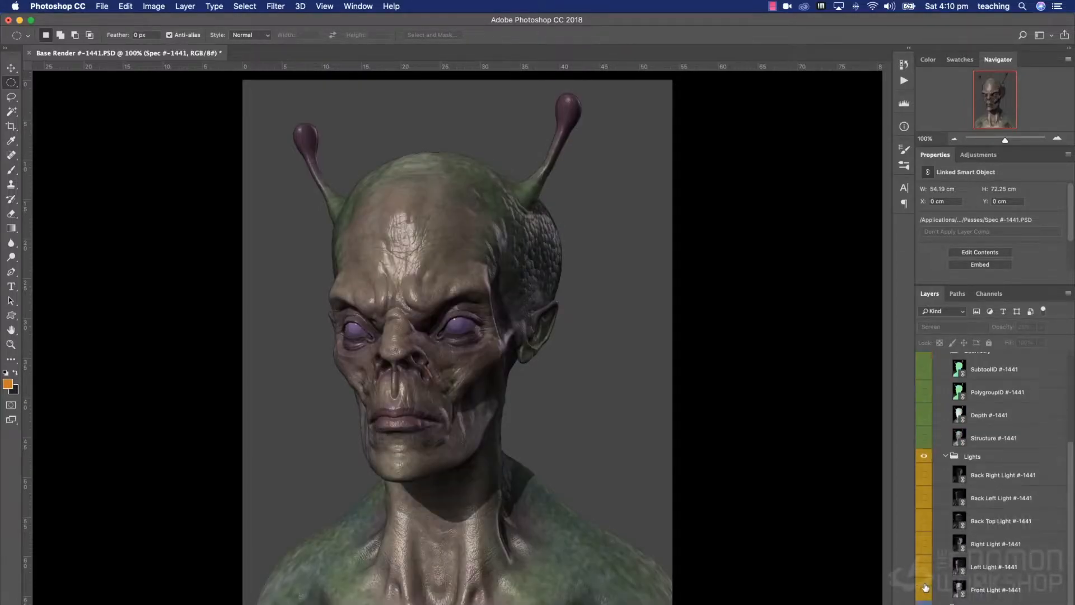
pyautogui.click(925, 413)
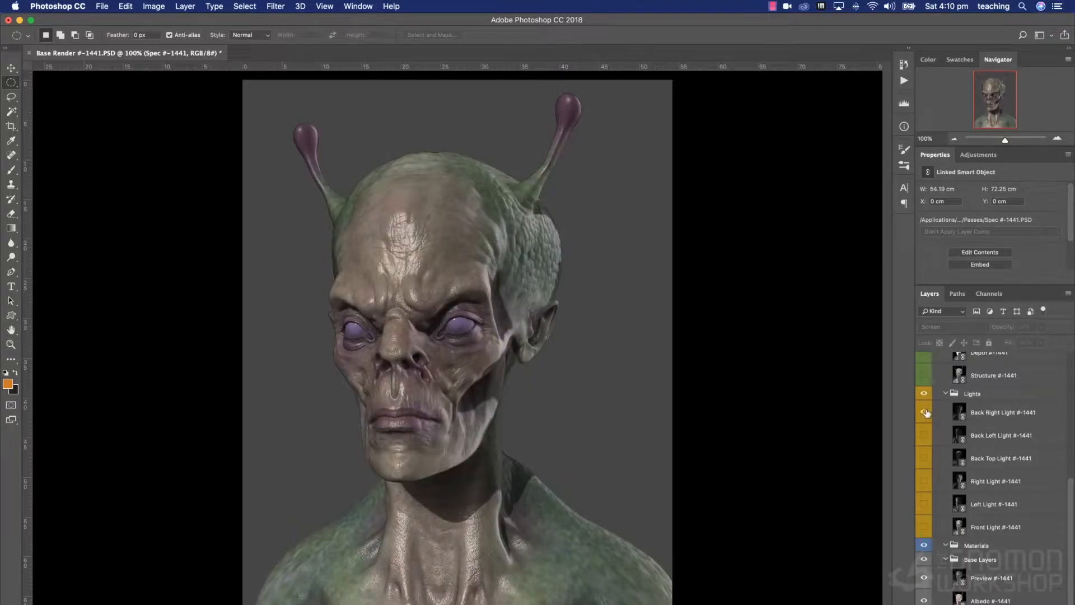
pyautogui.click(925, 413)
pyautogui.click(923, 435)
pyautogui.click(924, 434)
pyautogui.click(924, 458)
pyautogui.click(924, 458)
# - Preview the Right Light and Left Light passes in turn, and show the Front Light pass
pyautogui.click(924, 480)
pyautogui.click(924, 479)
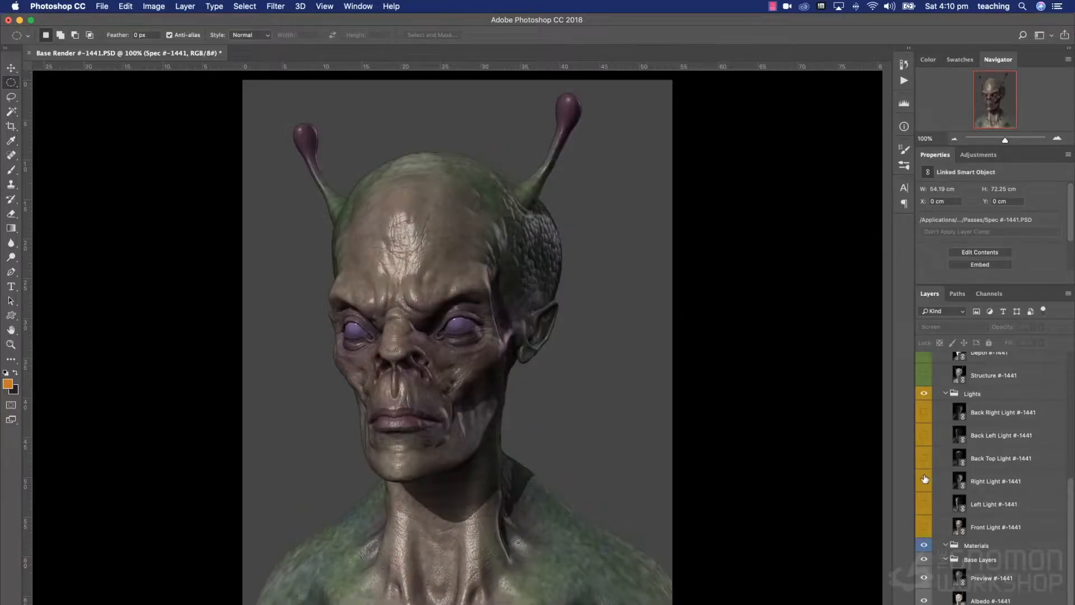
pyautogui.click(923, 503)
pyautogui.click(923, 503)
pyautogui.click(952, 502)
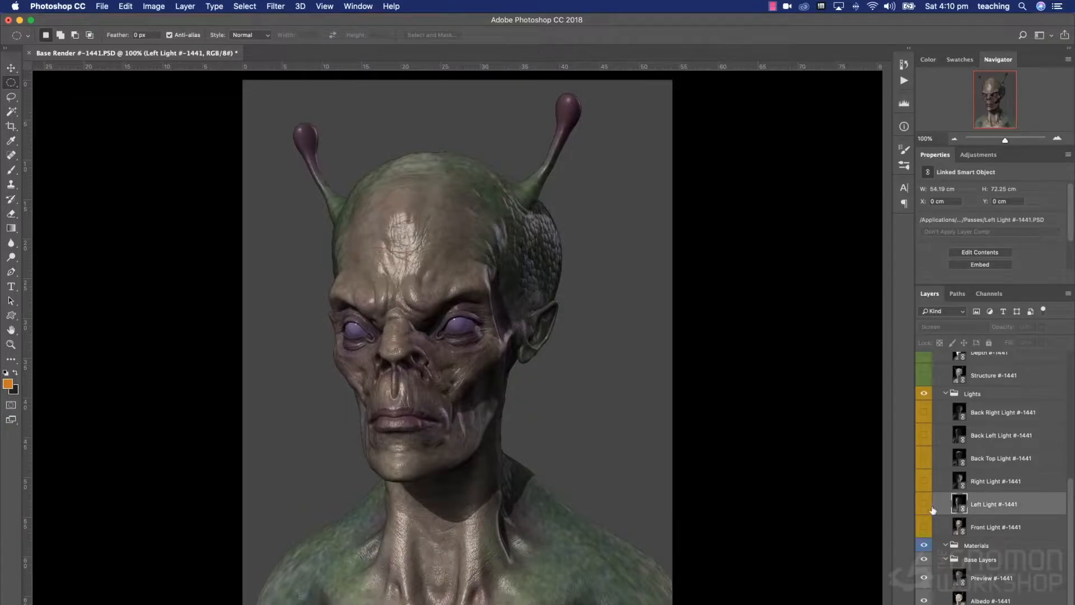
pyautogui.click(954, 525)
pyautogui.click(924, 526)
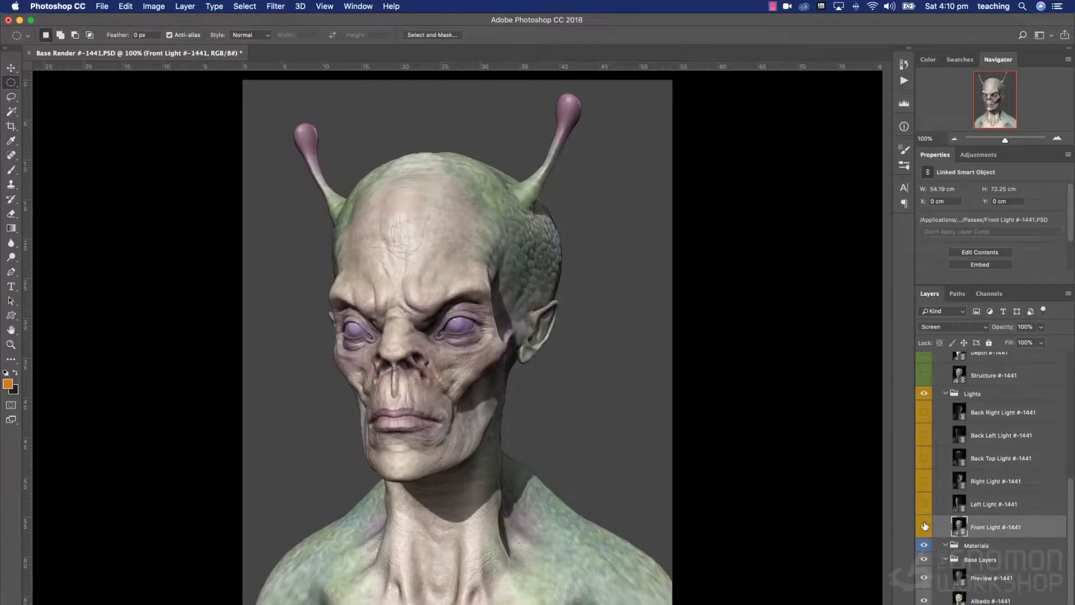
# - Hide the Front Light pass and preview the Back Right Light and Right Light passes together before hiding both
pyautogui.click(924, 526)
pyautogui.click(924, 411)
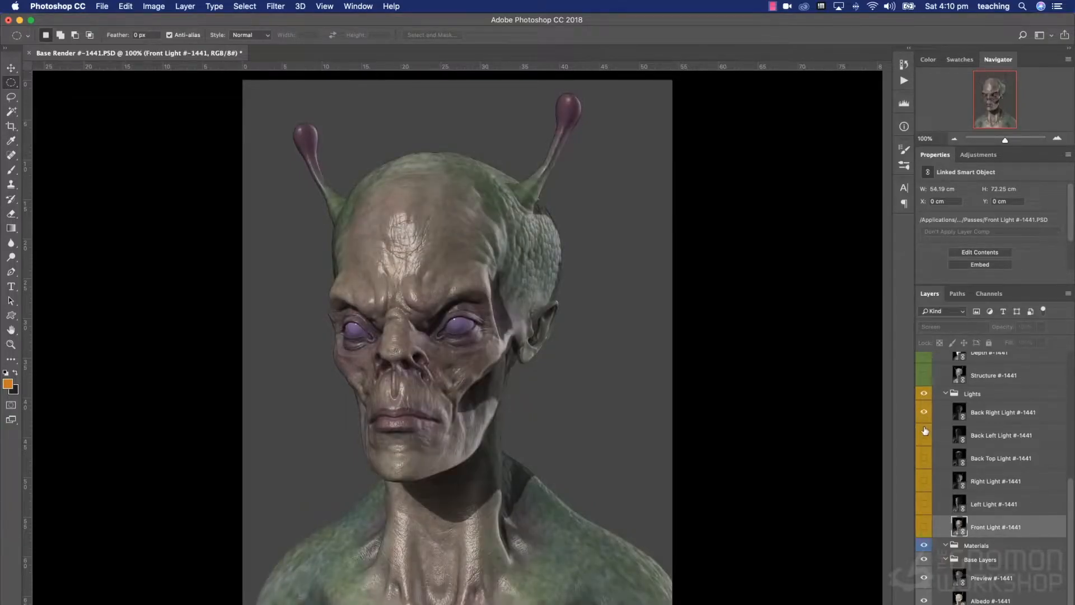
pyautogui.click(925, 480)
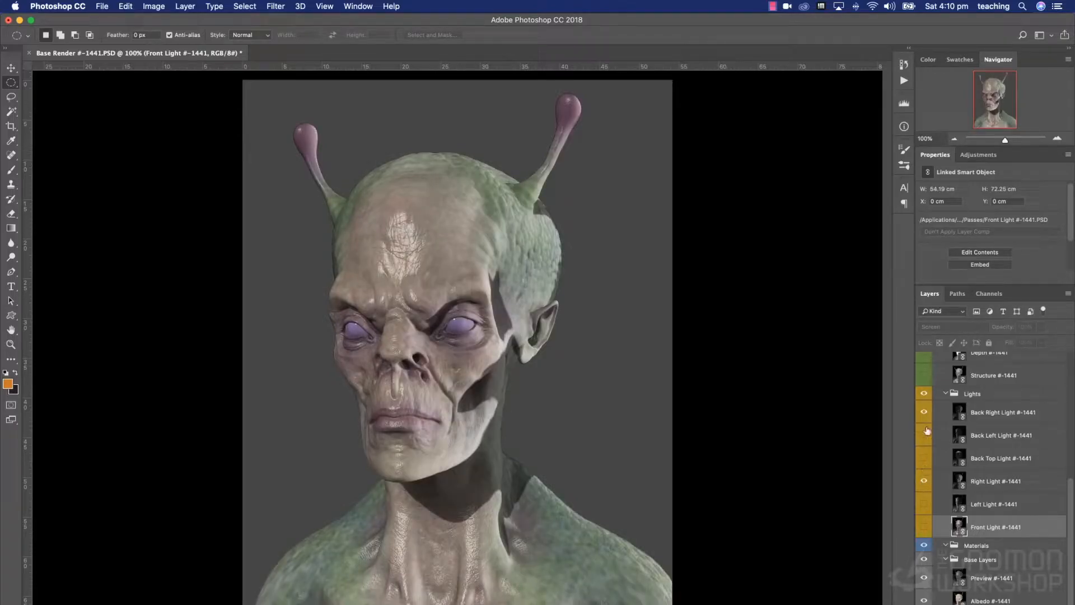
pyautogui.click(924, 412)
pyautogui.click(925, 480)
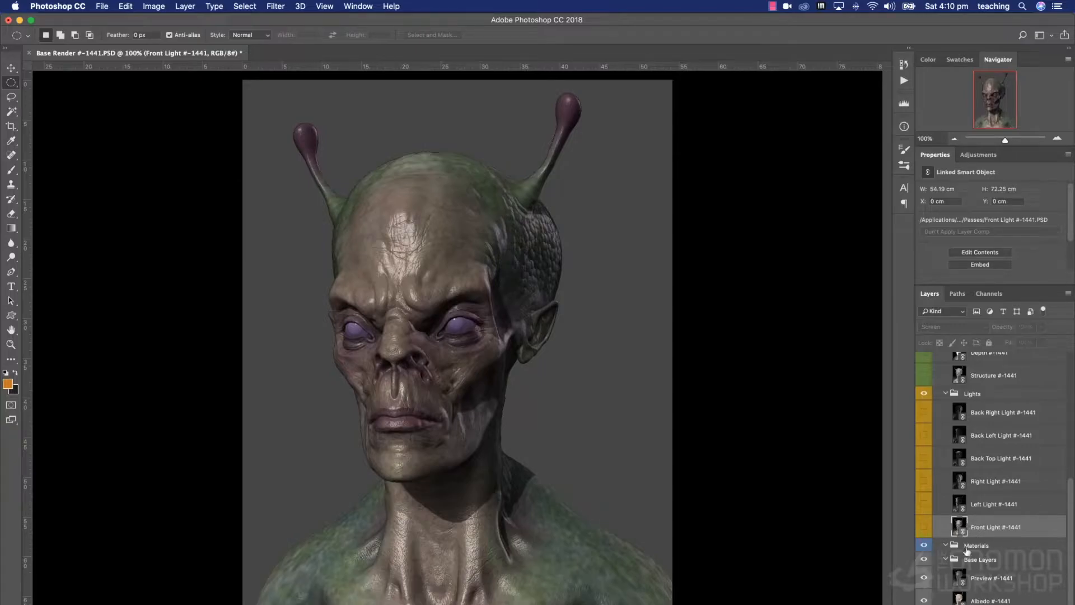
# - Compare the render with the Preview and Albedo base layers hidden and shown
pyautogui.click(923, 579)
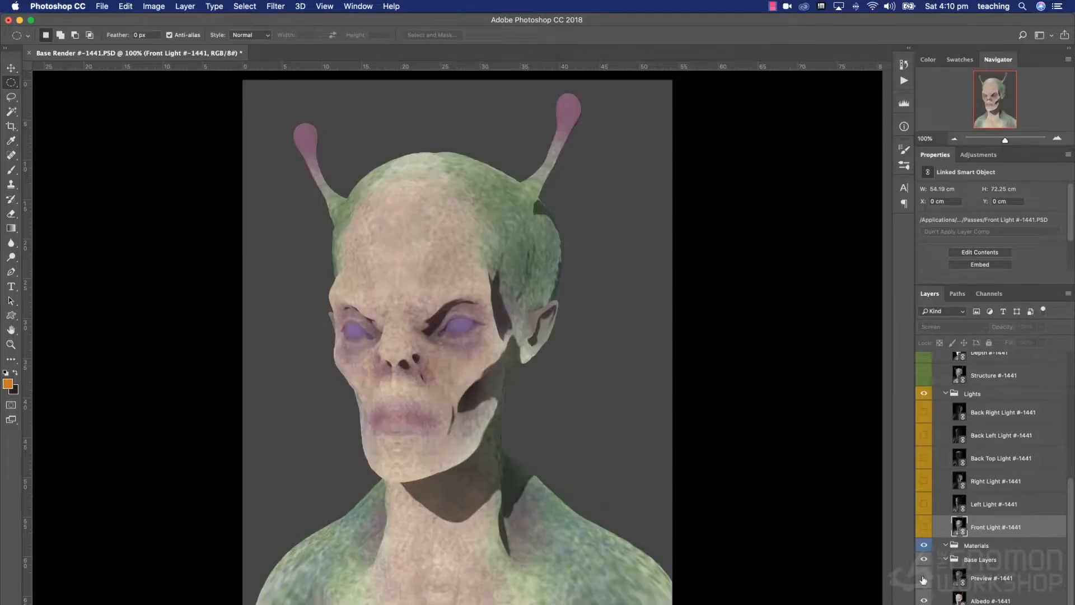
pyautogui.click(923, 579)
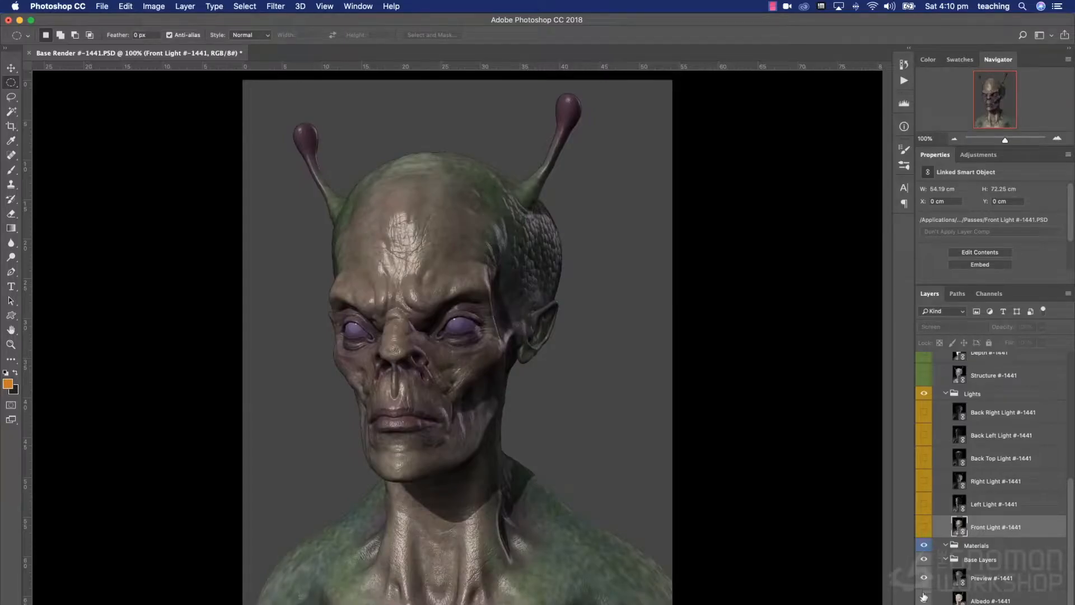
pyautogui.click(924, 578)
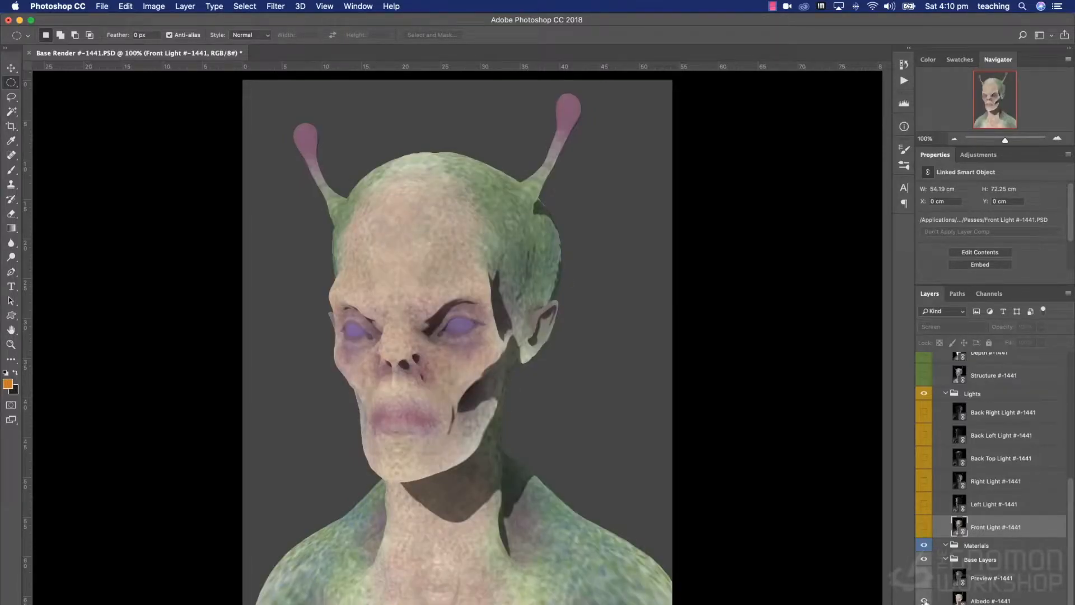
pyautogui.click(924, 601)
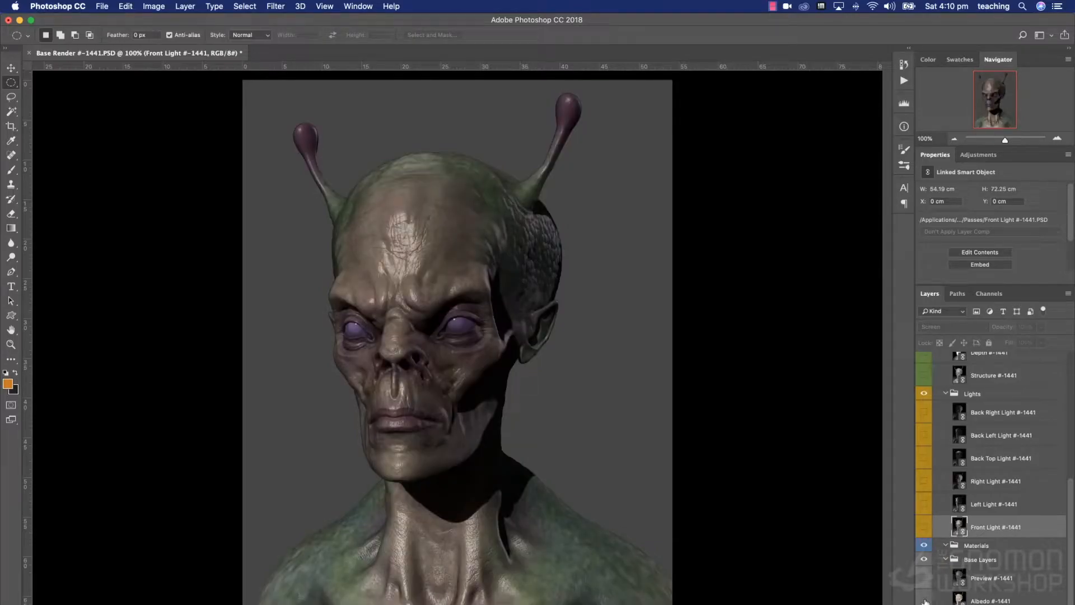
pyautogui.click(924, 600)
pyautogui.click(924, 578)
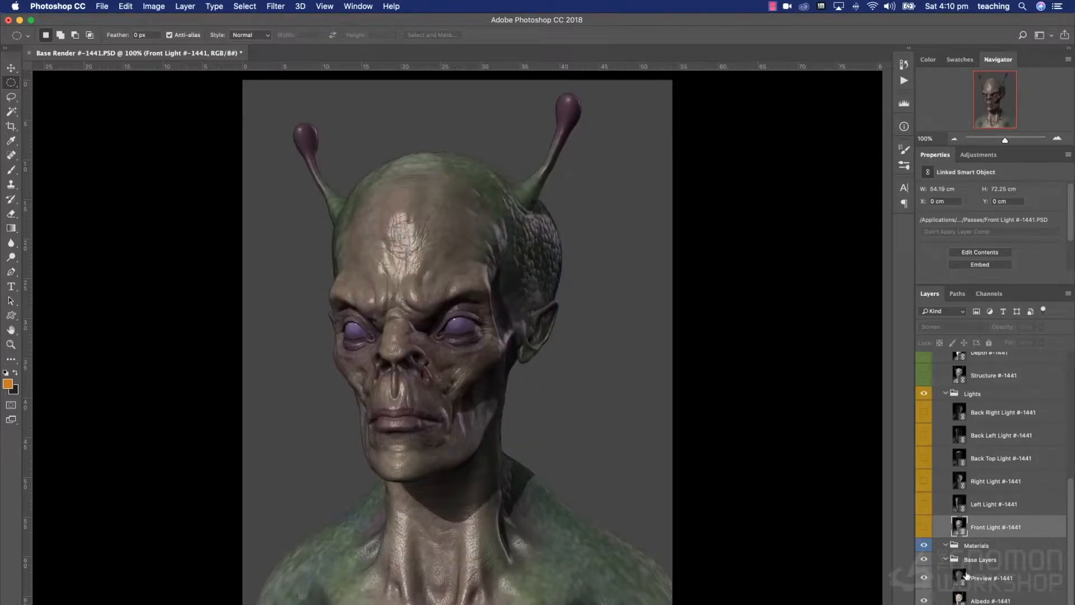
# - Select the Preview, Albedo and BPR base layers in turn
pyautogui.click(984, 577)
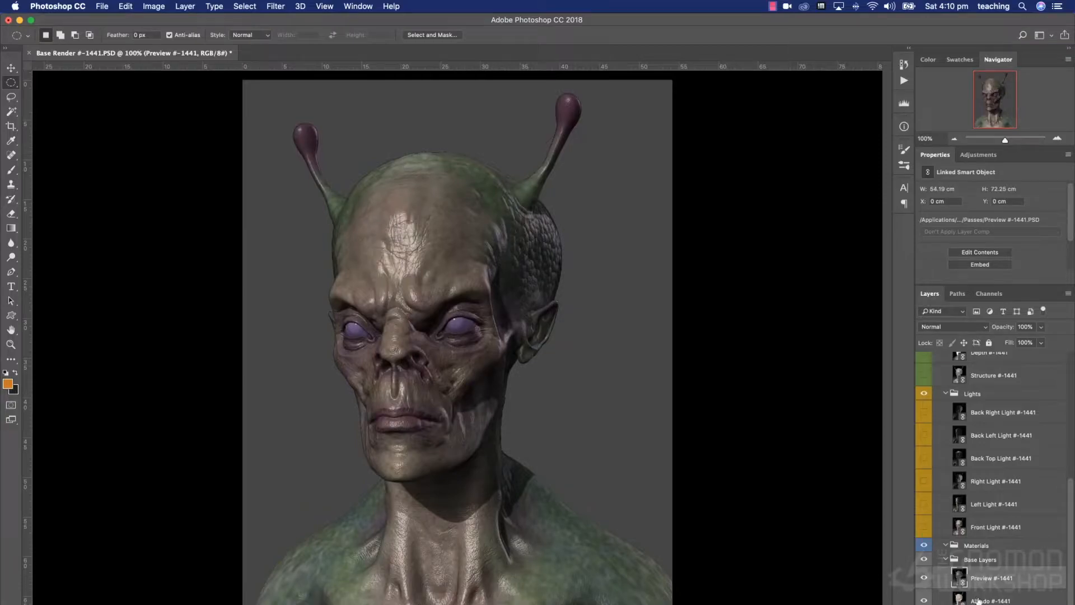
pyautogui.click(977, 601)
pyautogui.click(977, 604)
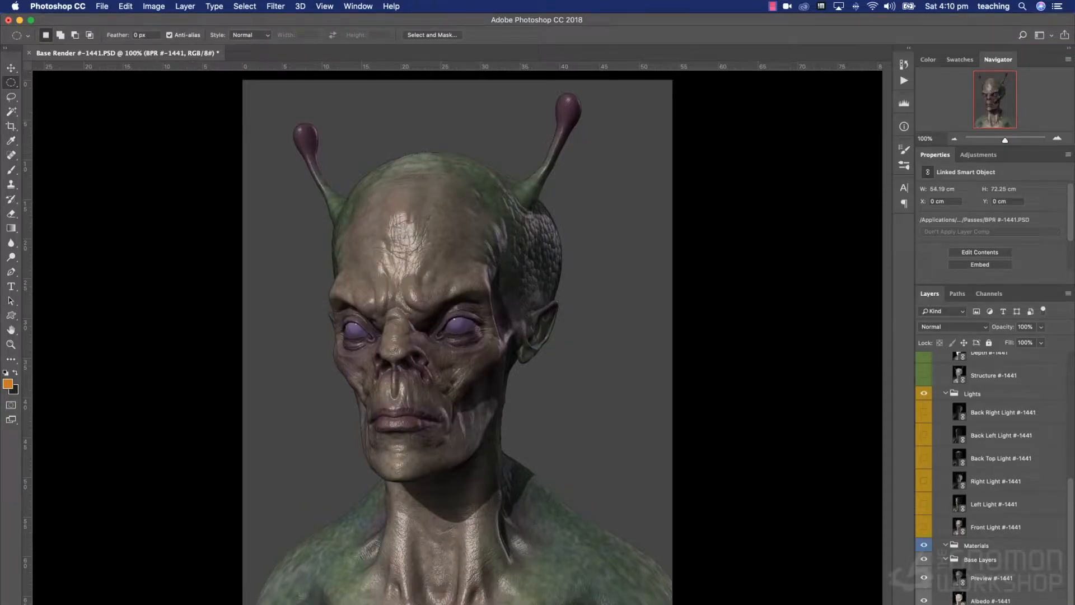
# - Collapse the Effects, Geometry and Lights groups
pyautogui.scroll(5, 983, 439)
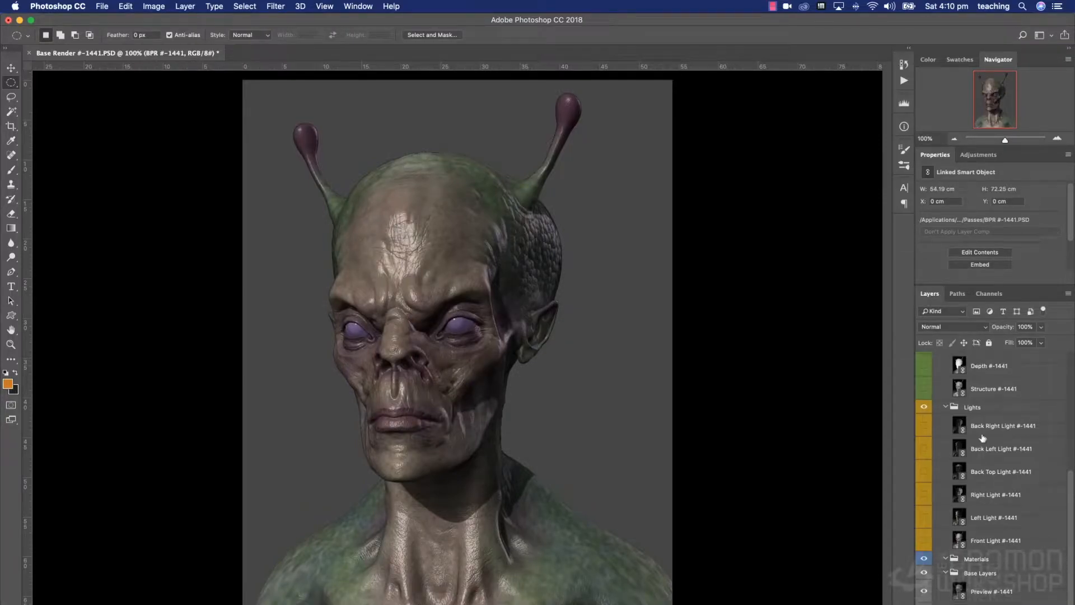
pyautogui.scroll(2, 983, 438)
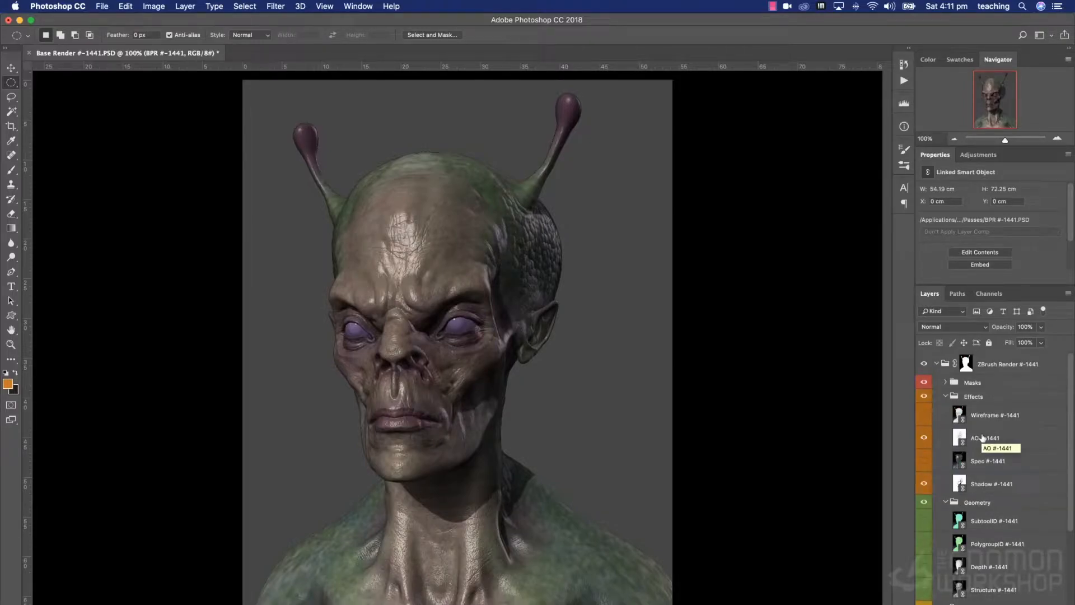
pyautogui.click(946, 396)
pyautogui.click(946, 410)
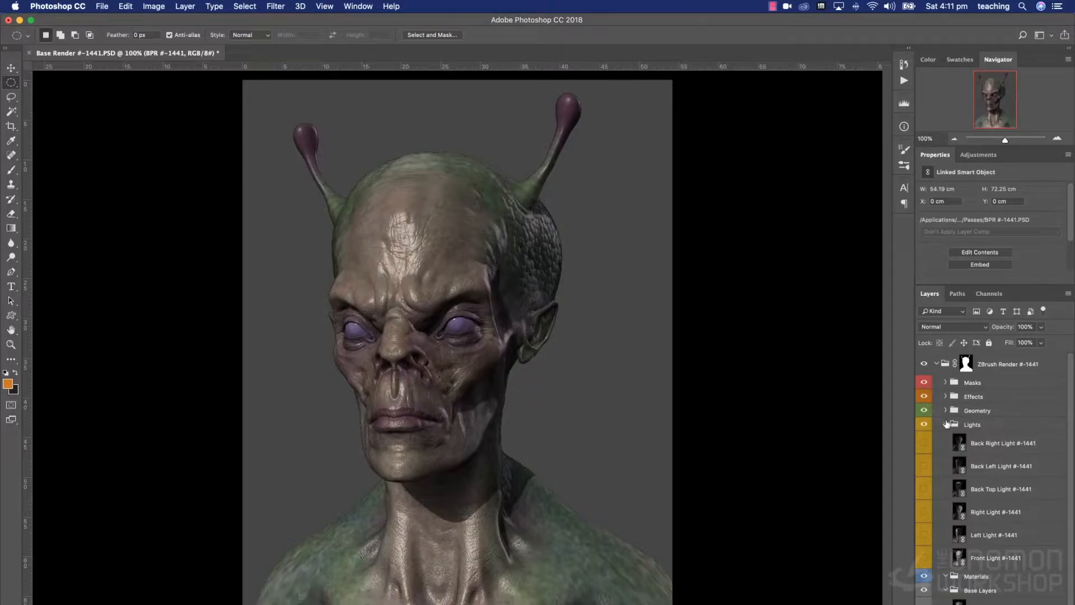
pyautogui.click(946, 424)
# - Hide the Masks, Effects, Geometry, Lights and Materials groups and inspect the Base Layers passes with Preview and Albedo toggled
pyautogui.moveTo(925, 438); pyautogui.dragTo(925, 386)
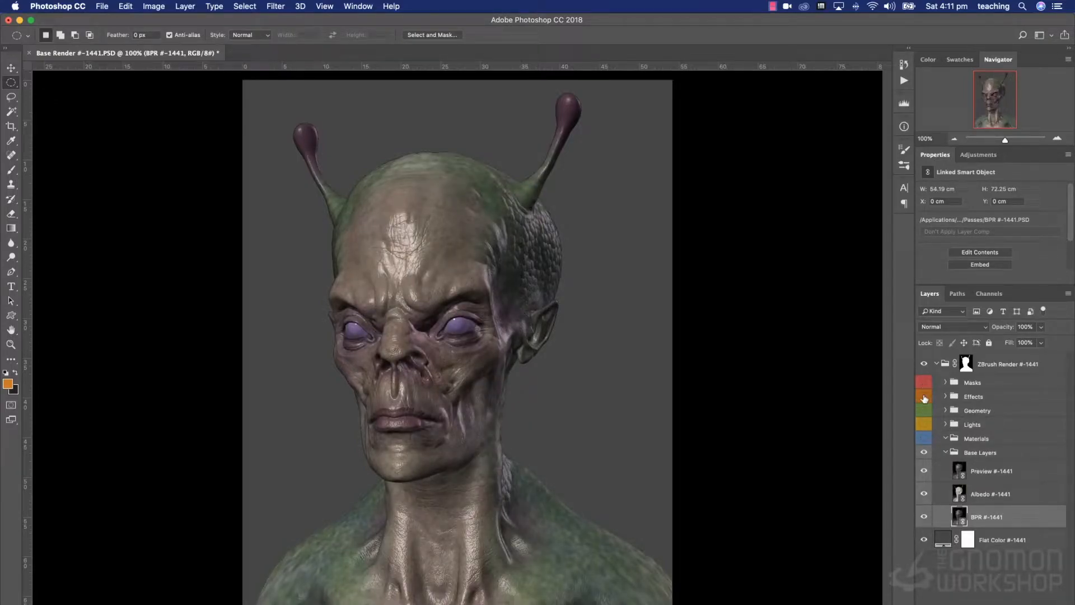
pyautogui.click(924, 452)
pyautogui.click(924, 452)
pyautogui.click(925, 472)
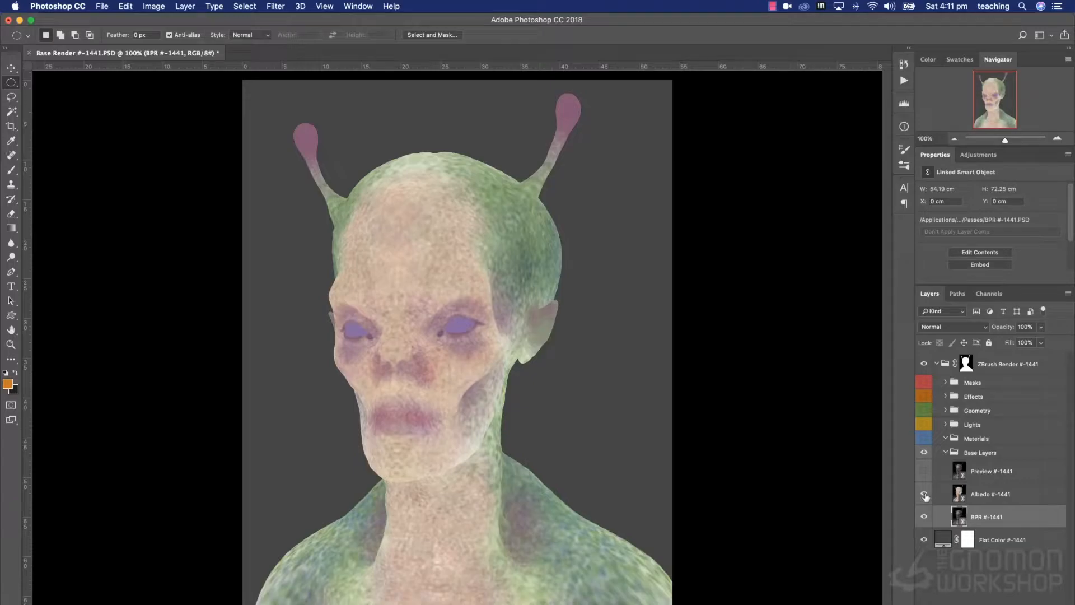
pyautogui.click(924, 495)
pyautogui.click(924, 470)
pyautogui.click(924, 495)
# - Show the Masks, Effects, Geometry and Lights groups again, and hide the Preview and Albedo base layers
pyautogui.click(924, 382)
pyautogui.click(924, 396)
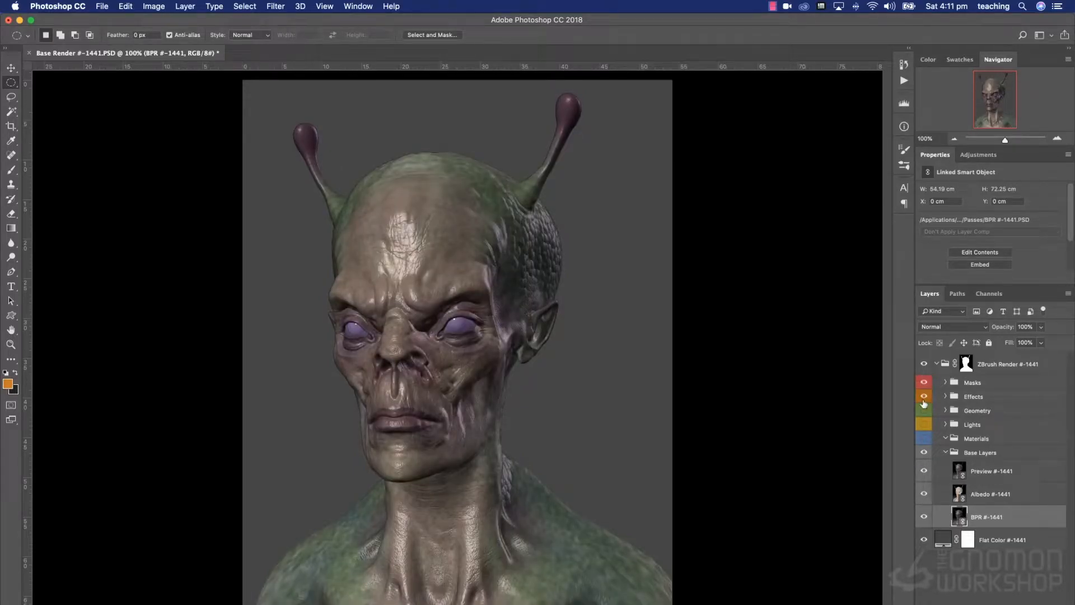
pyautogui.click(925, 411)
pyautogui.click(924, 424)
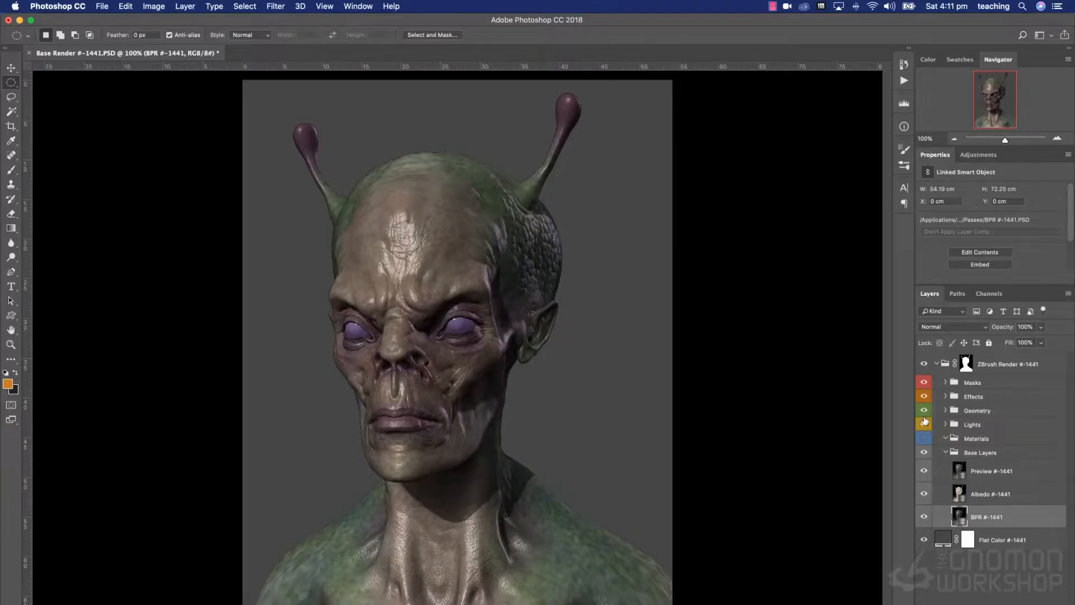
pyautogui.click(924, 471)
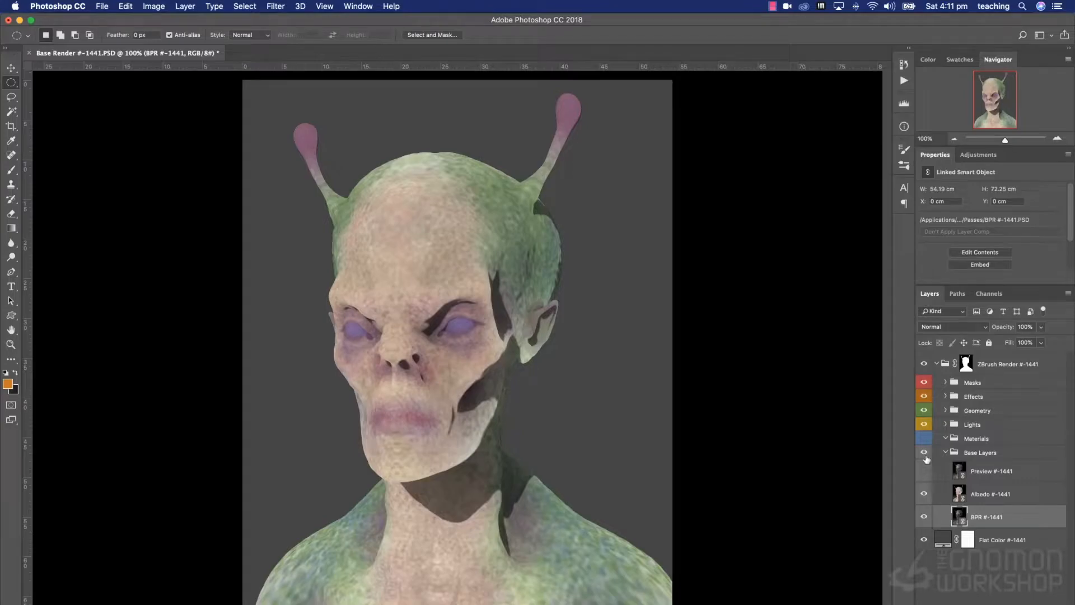
pyautogui.click(925, 494)
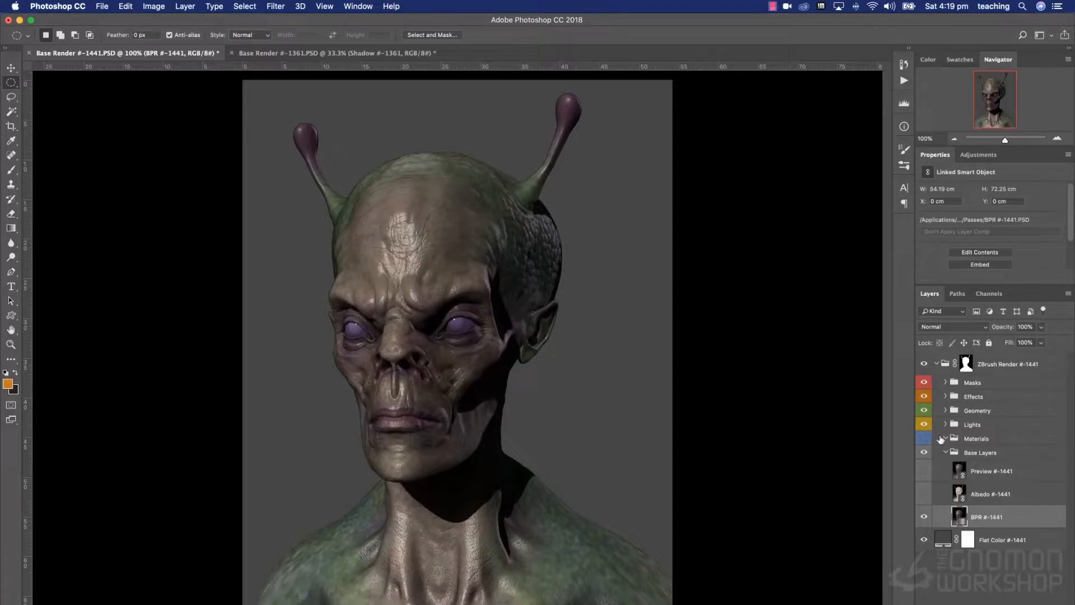
# - Expand the Lights, Geometry, Effects and Masks groups and make the layer list slightly taller
pyautogui.click(946, 425)
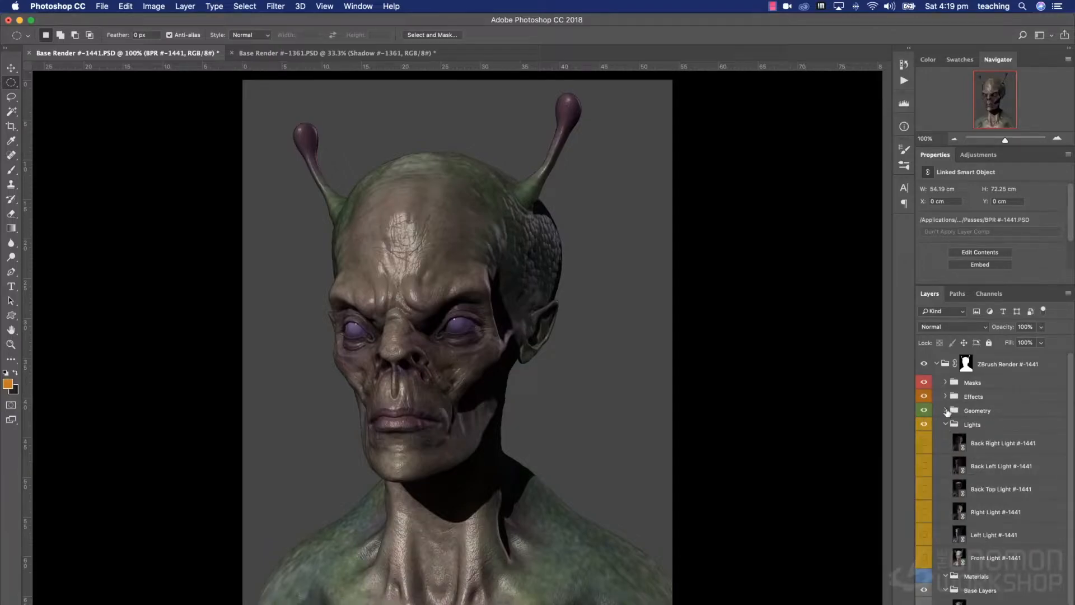
pyautogui.click(946, 410)
pyautogui.click(946, 396)
pyautogui.click(945, 382)
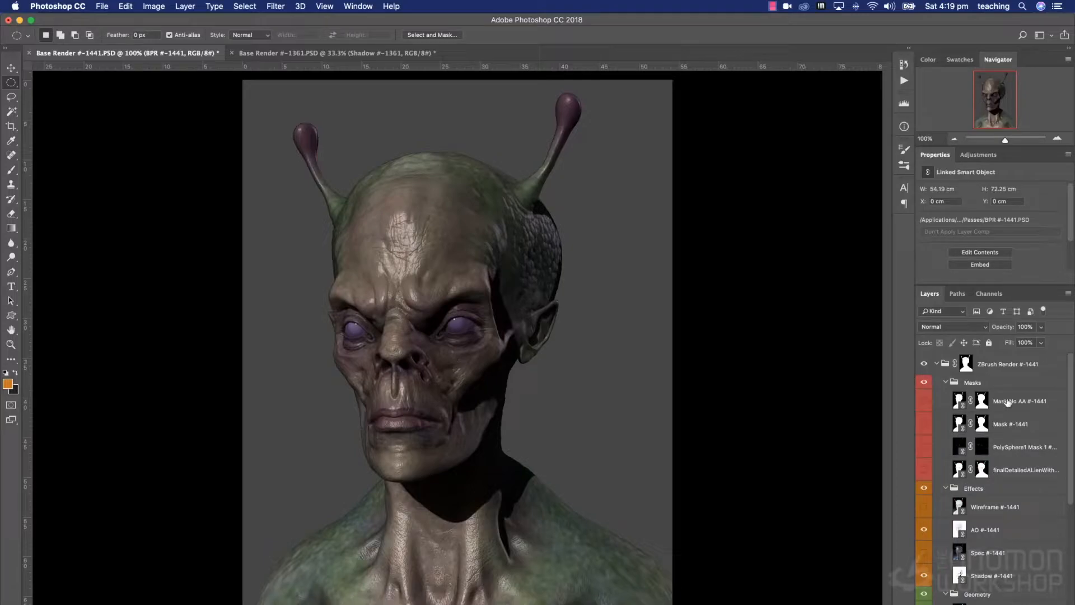
pyautogui.moveTo(1069, 374)
pyautogui.mouseDown()
pyautogui.moveTo(1070, 397)
pyautogui.moveTo(1069, 353)
pyautogui.mouseUp()
pyautogui.moveTo(1034, 284); pyautogui.dragTo(1033, 205)
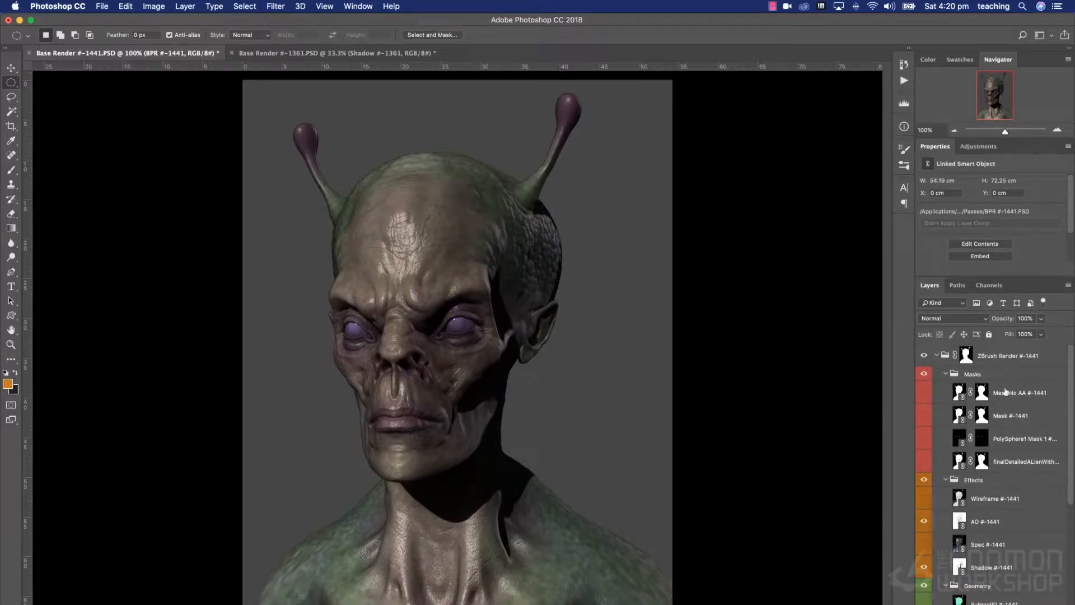
# - Try to convert the whole ZBrush Render group to a Smart Object
pyautogui.click(946, 356)
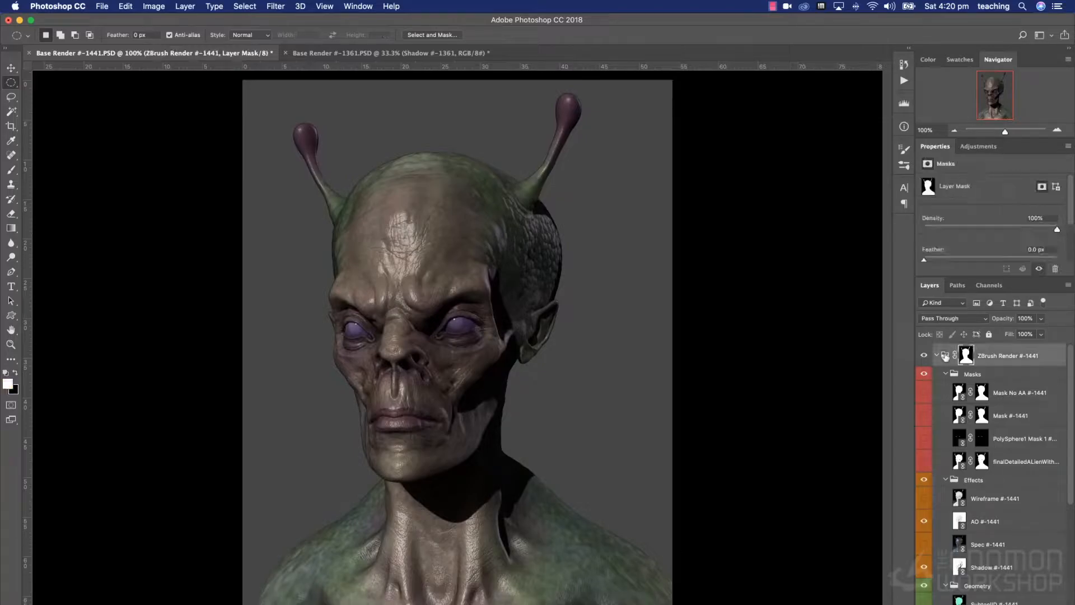
pyautogui.rightClick(1018, 359)
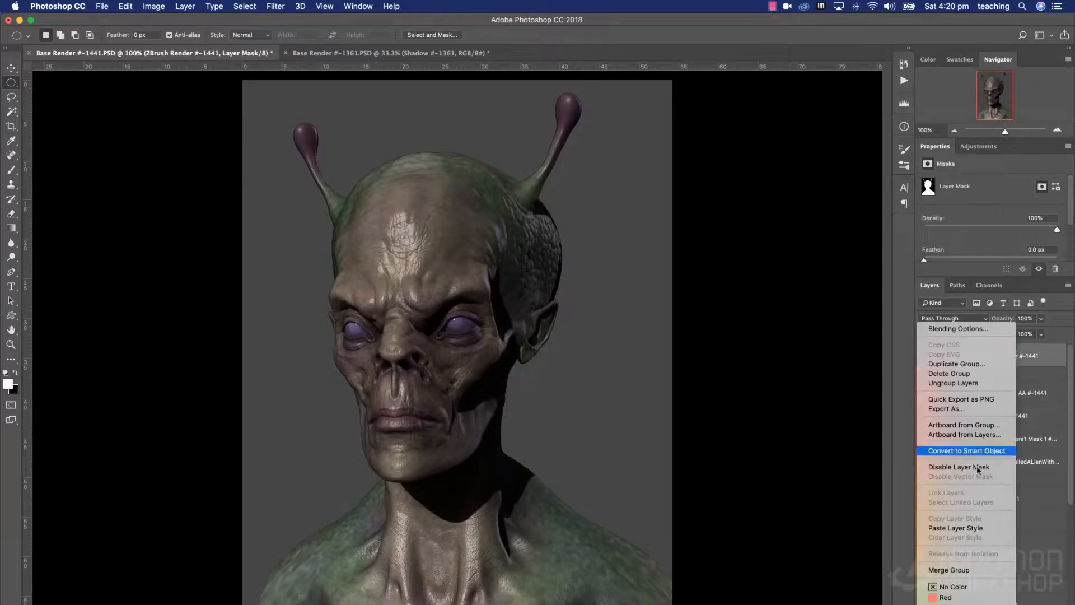
pyautogui.click(1012, 445)
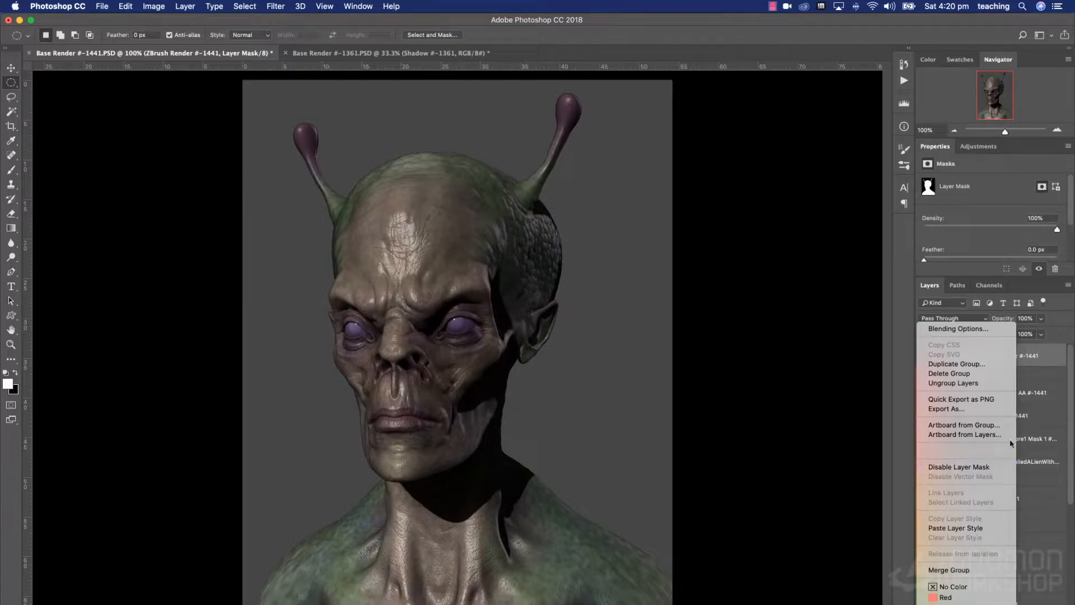
pyautogui.rightClick(1027, 359)
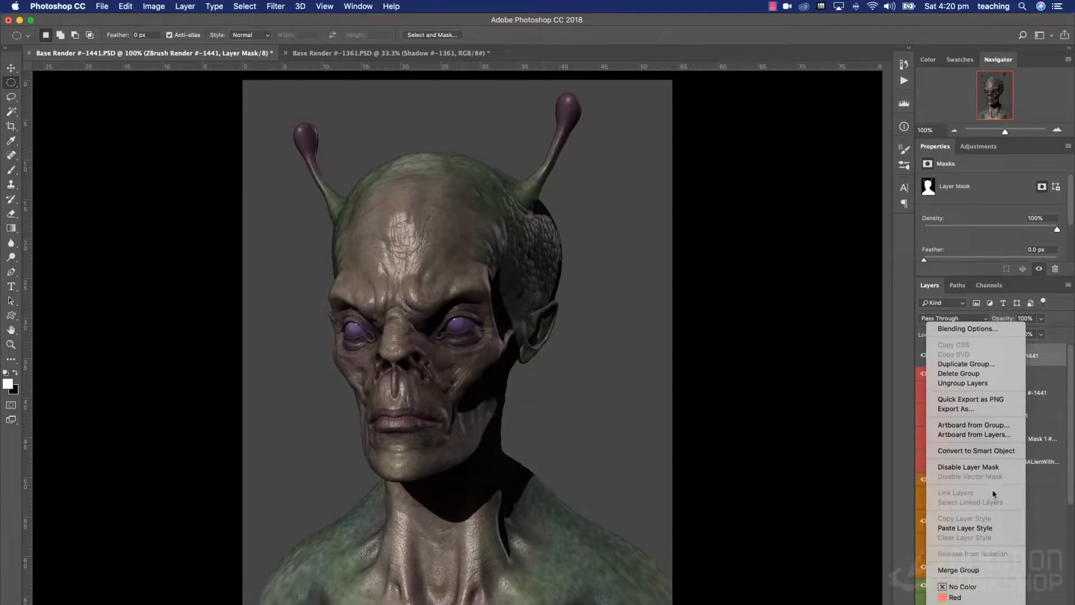
pyautogui.click(1034, 372)
# - Select everything from the Masks group down to the Base Layers group and rasterize the selected layers
pyautogui.click(1025, 377)
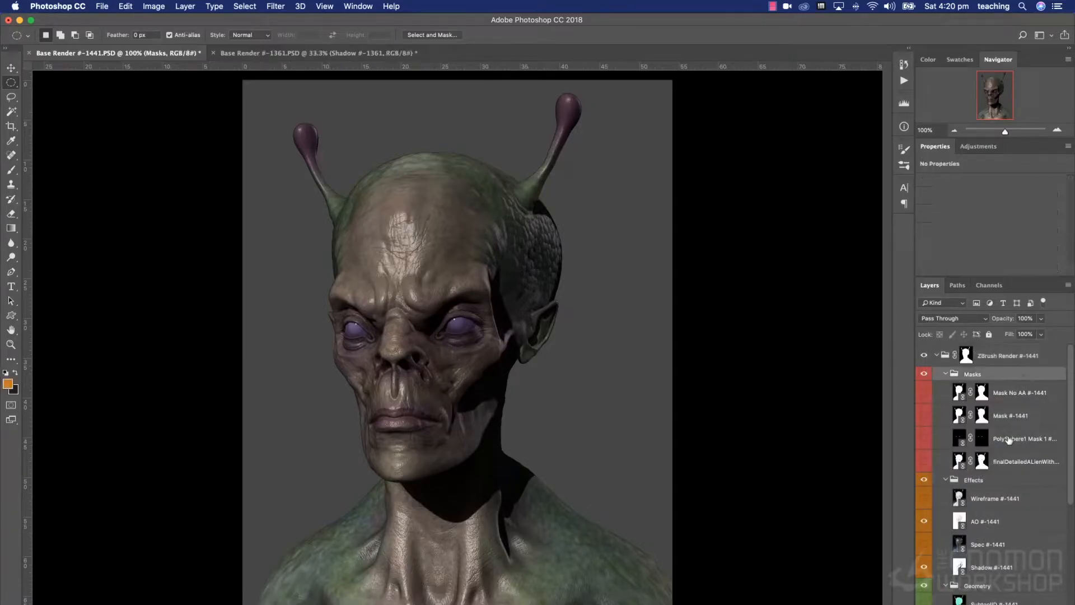
pyautogui.scroll(-6, 1005, 472)
pyautogui.scroll(-7, 1005, 472)
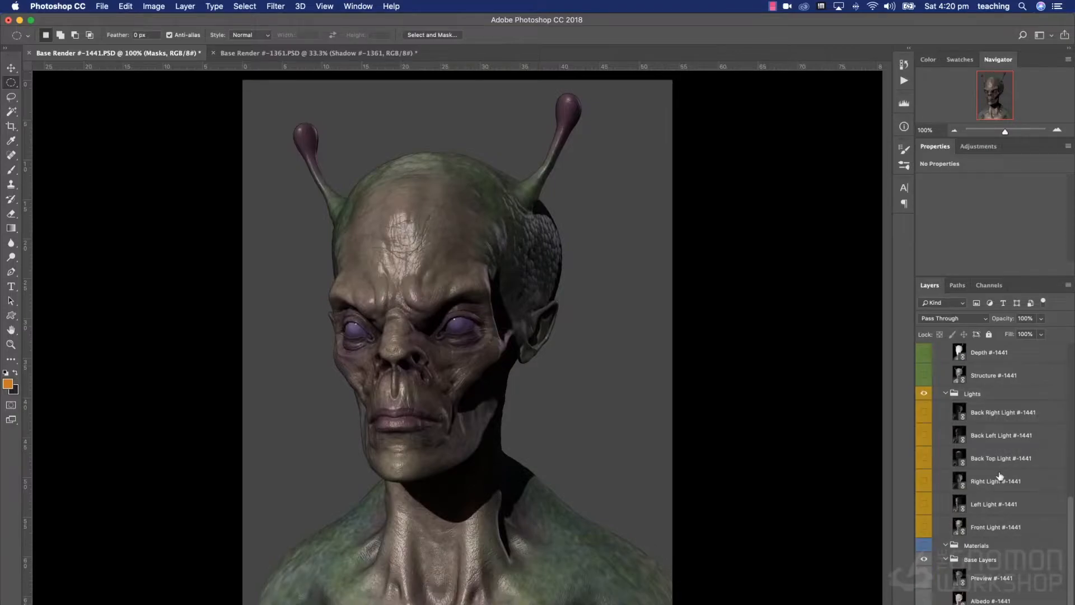
pyautogui.keyDown('shift'); pyautogui.click(985, 560); pyautogui.keyUp('shift')
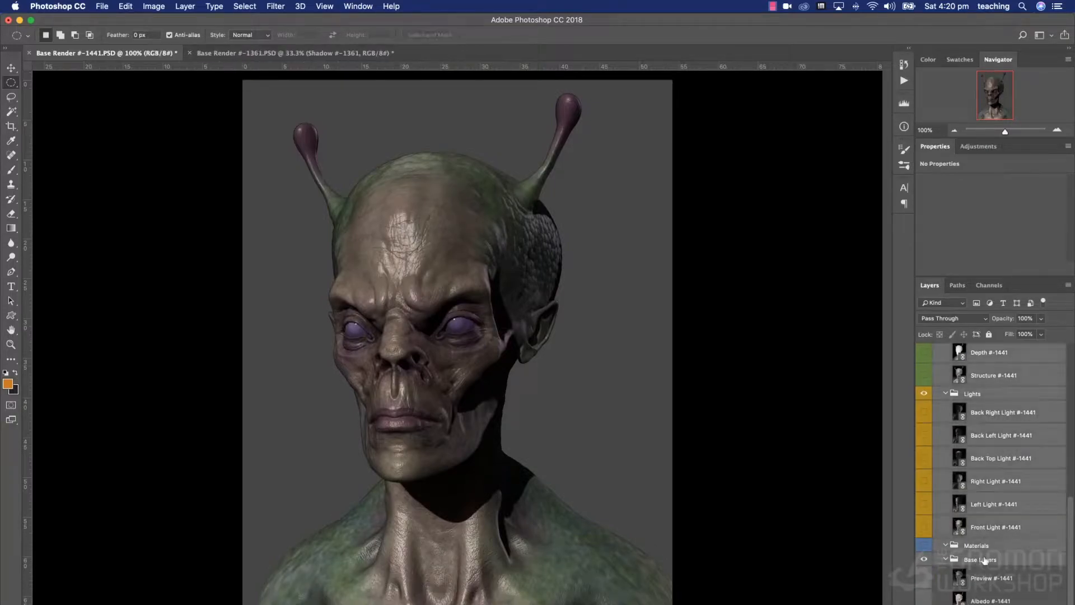
pyautogui.scroll(12, 993, 508)
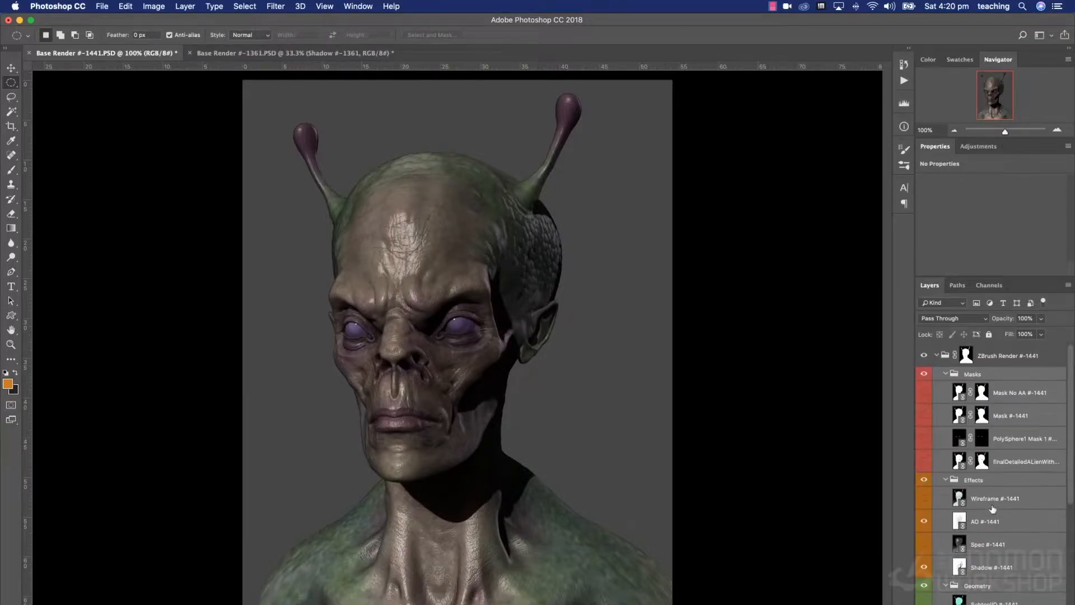
pyautogui.scroll(-3, 993, 508)
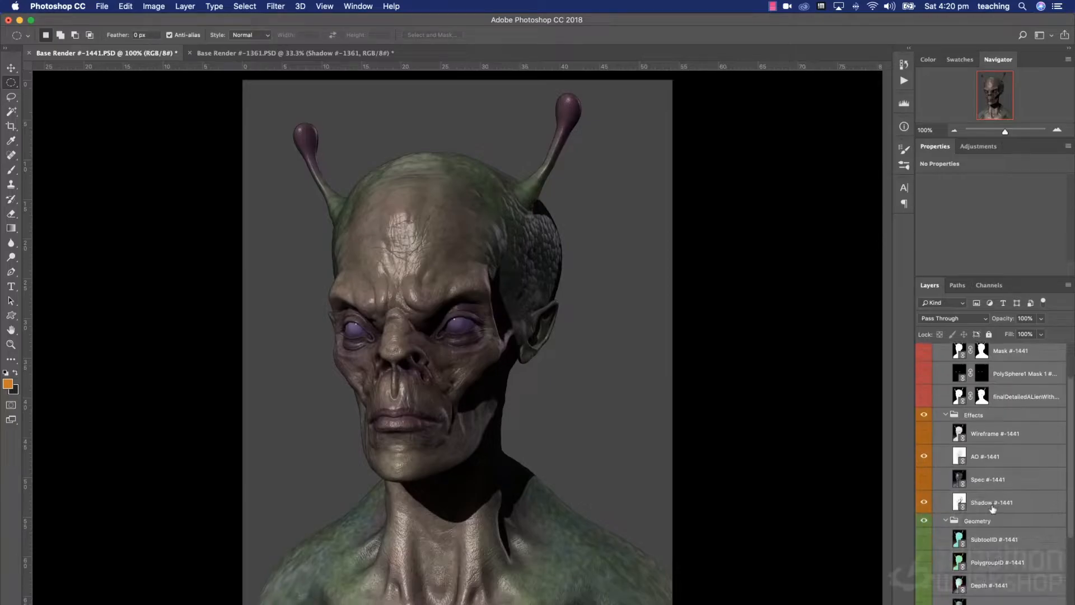
pyautogui.rightClick(1012, 398)
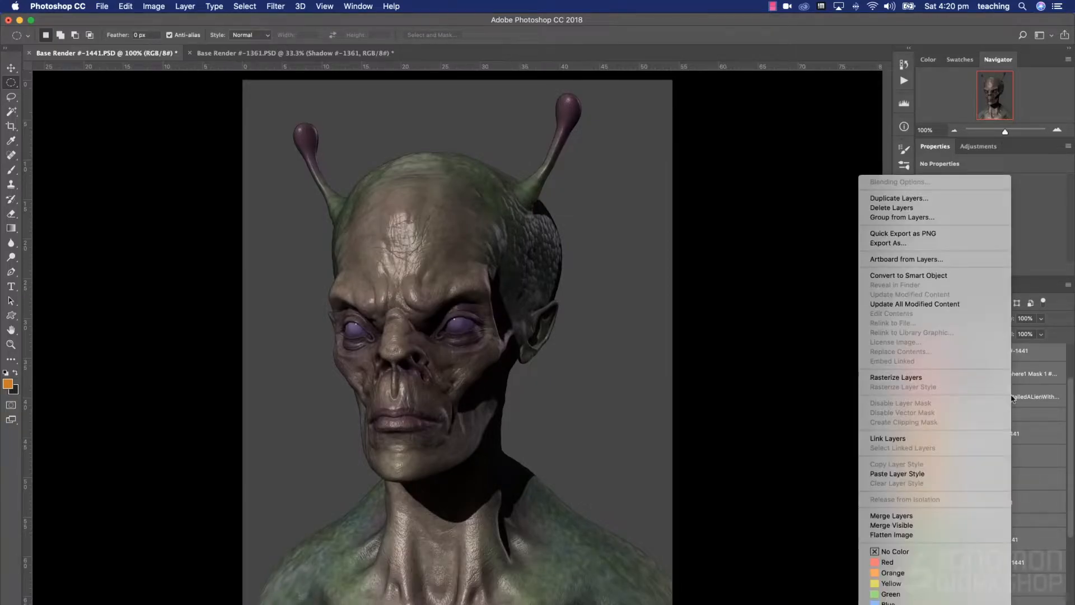
pyautogui.click(974, 380)
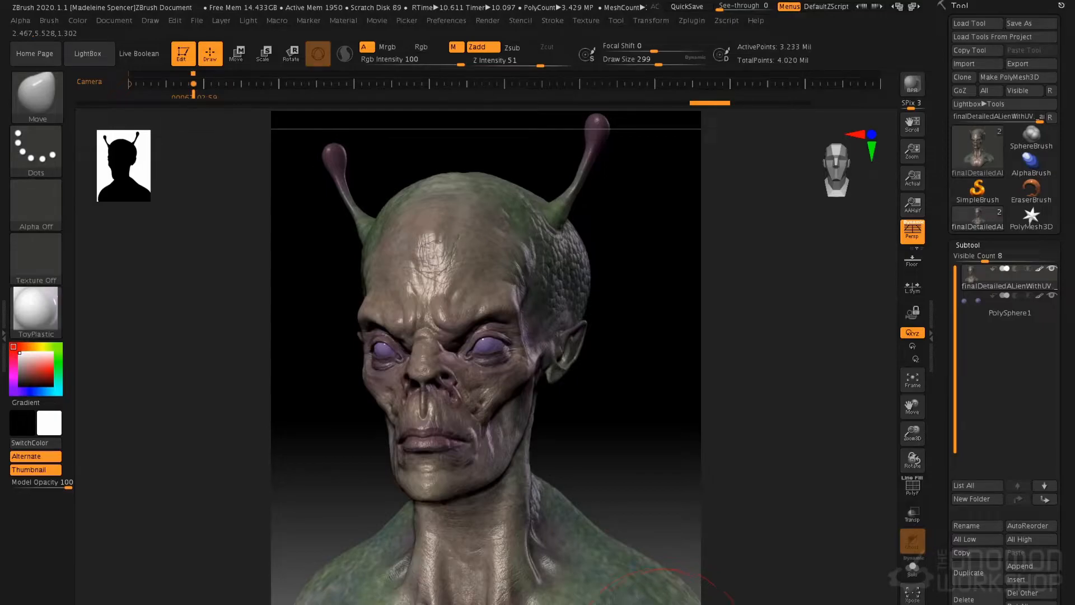
# - Set the BPR shadow angle to about 19 and the shadow rays to 24, rendering the bust with BPR before and after
pyautogui.click(915, 95)
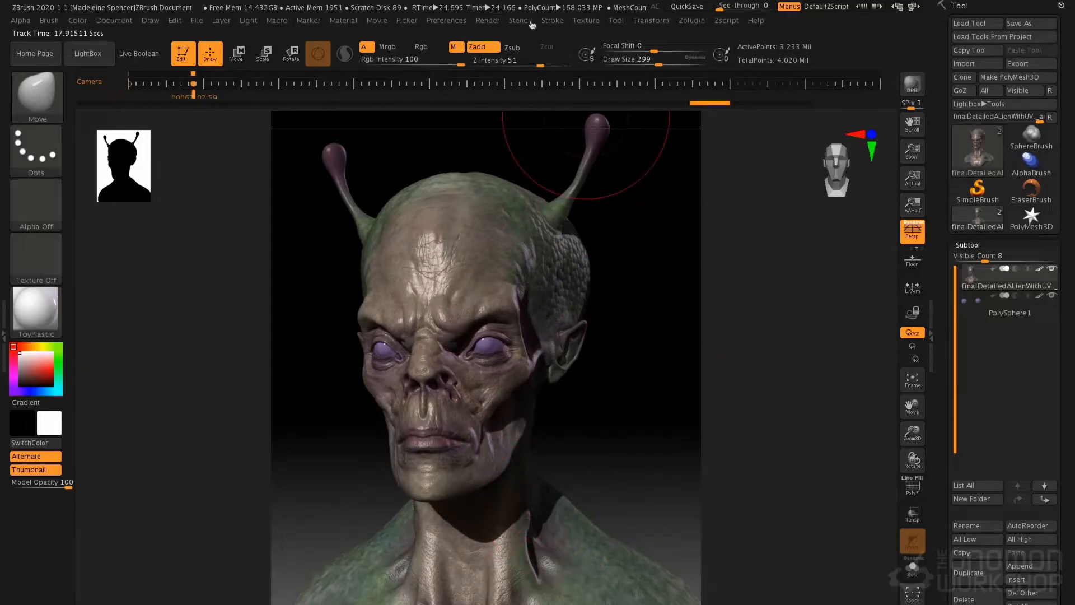
pyautogui.click(494, 22)
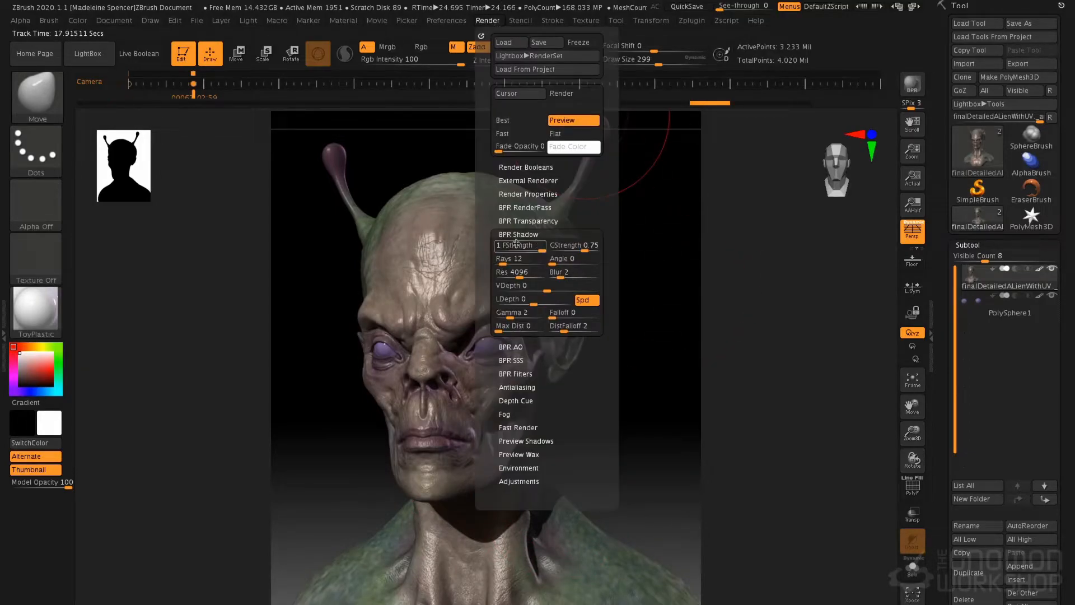
pyautogui.moveTo(554, 262); pyautogui.dragTo(562, 262)
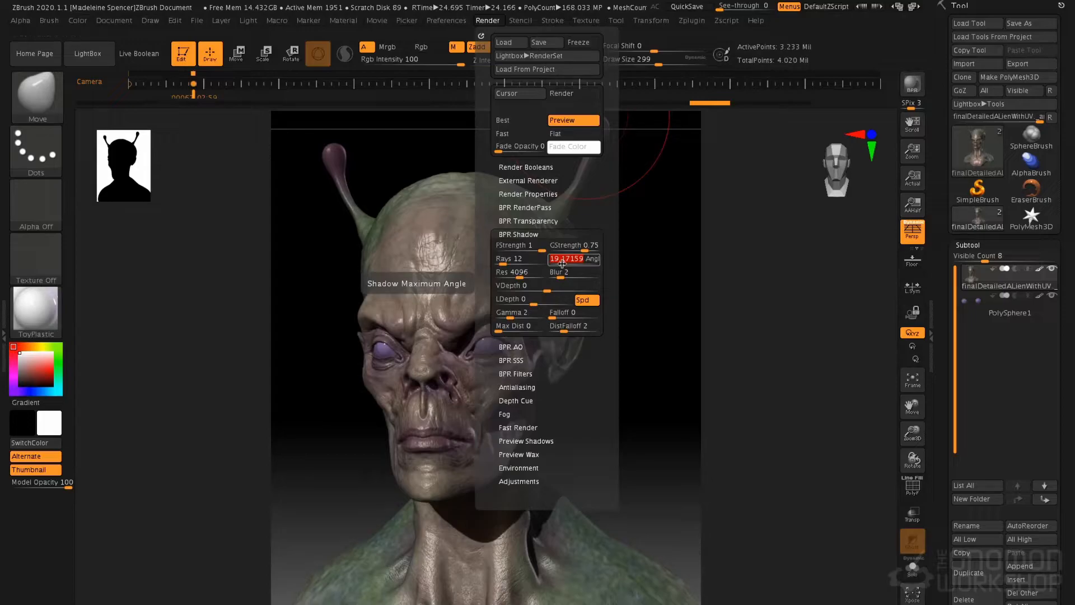
pyautogui.click(505, 258)
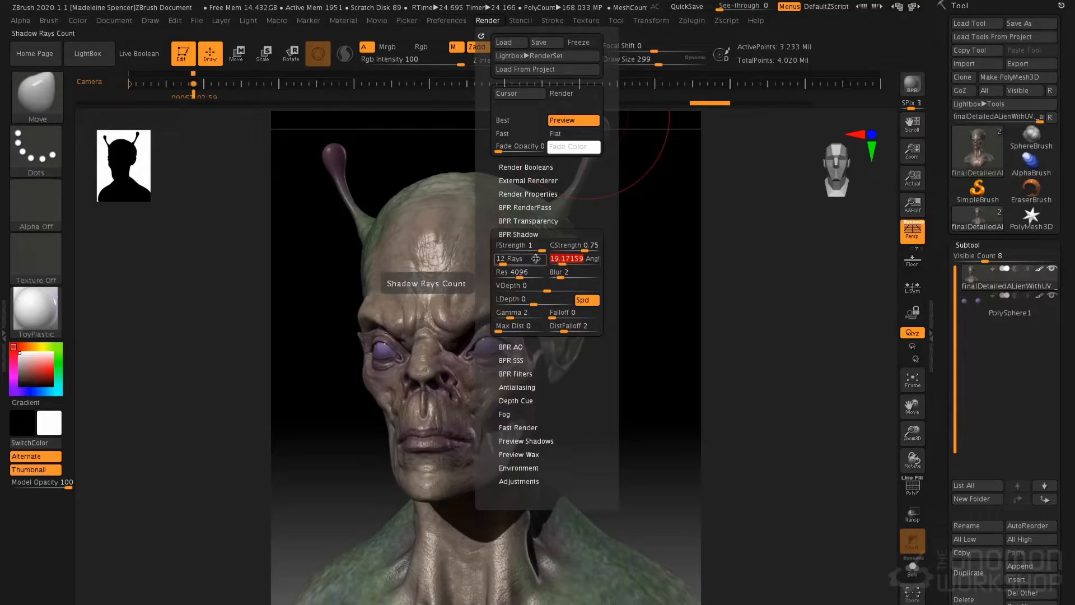
pyautogui.write('24')
pyautogui.press('Return')
pyautogui.click(506, 258)
pyautogui.click(913, 84)
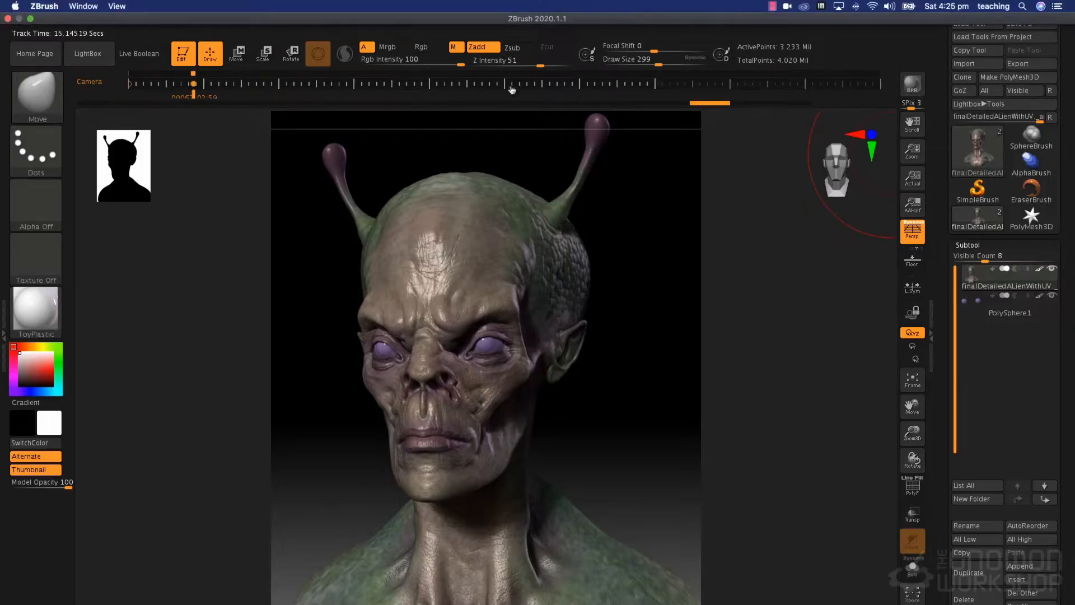
# - Turn on ambient occlusion in the render properties
pyautogui.click(488, 21)
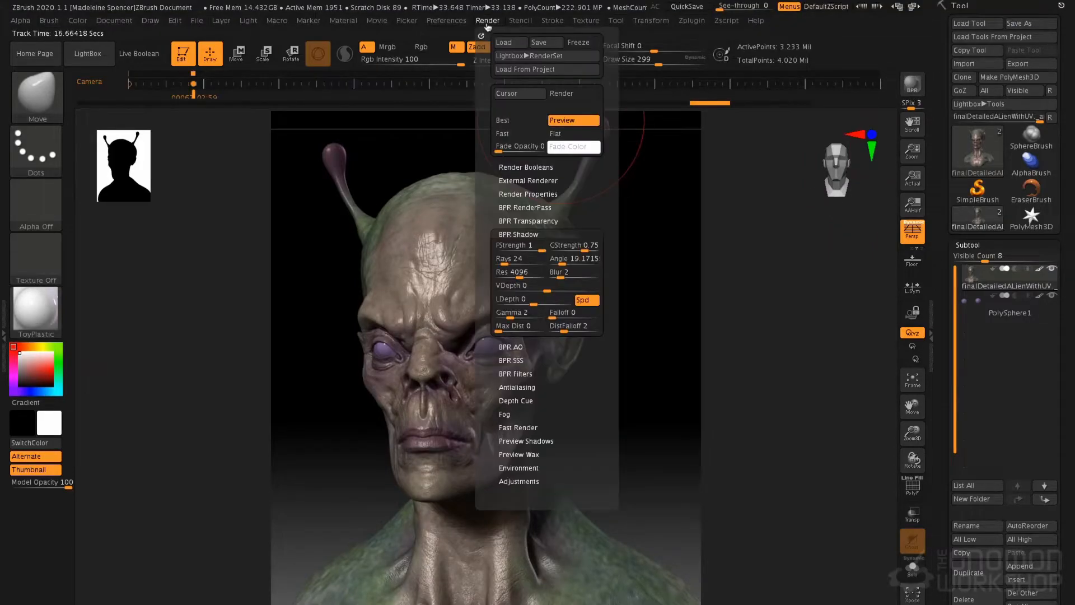
pyautogui.click(543, 194)
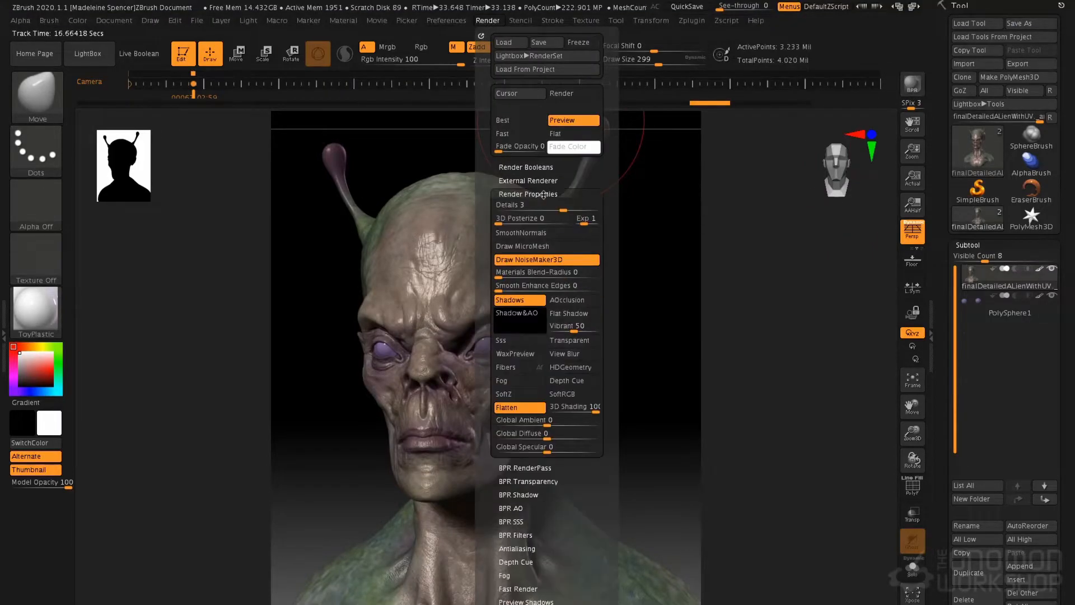
pyautogui.click(562, 300)
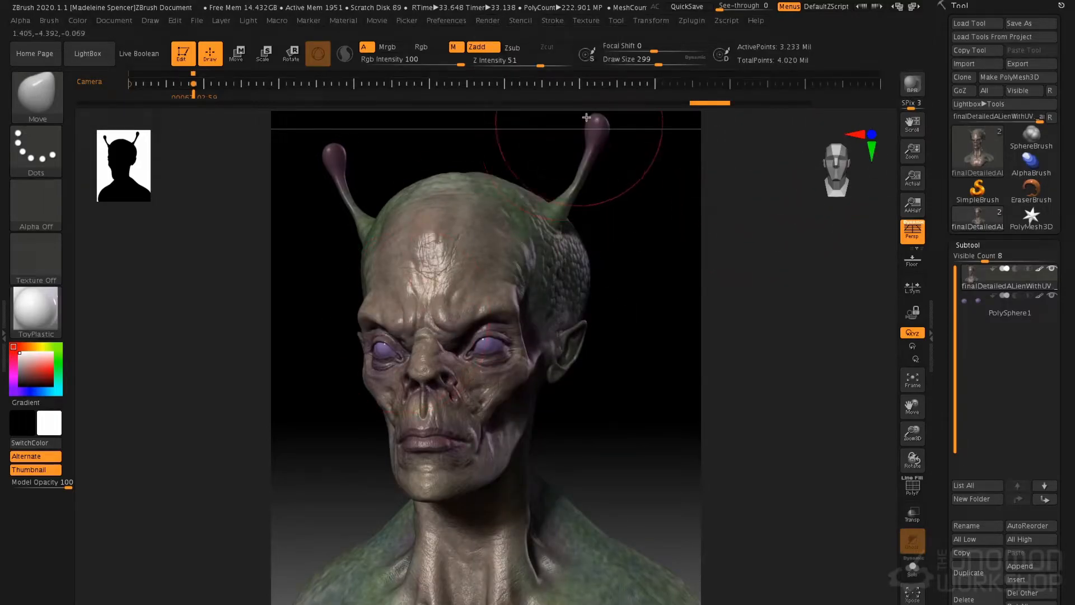
# - Check the BPR render pass thumbnails and render the bust with BPR again to generate the ambient occlusion map
pyautogui.click(482, 24)
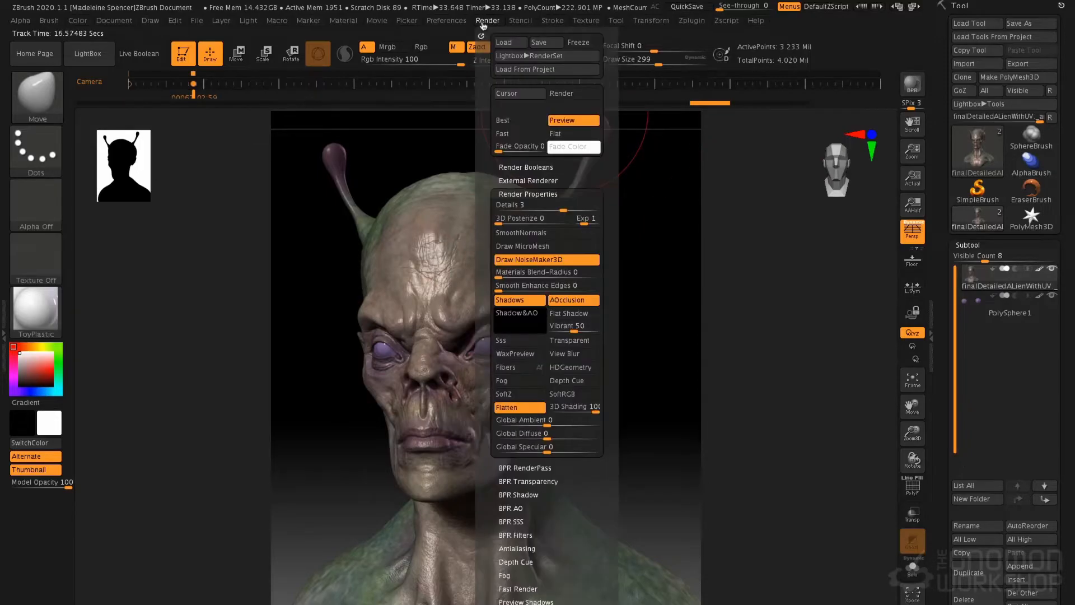
pyautogui.click(533, 193)
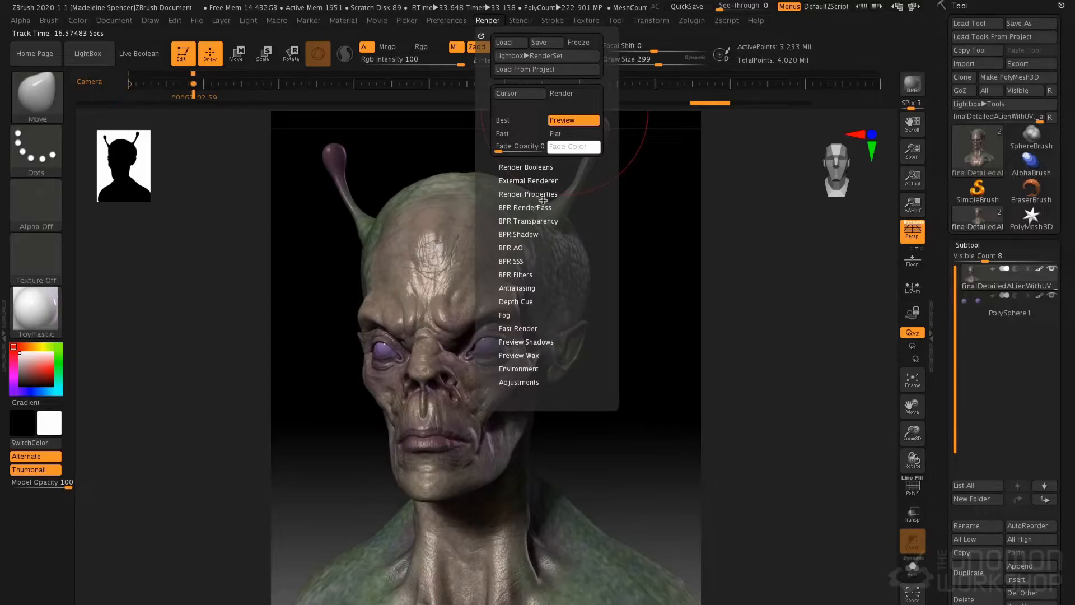
pyautogui.click(543, 205)
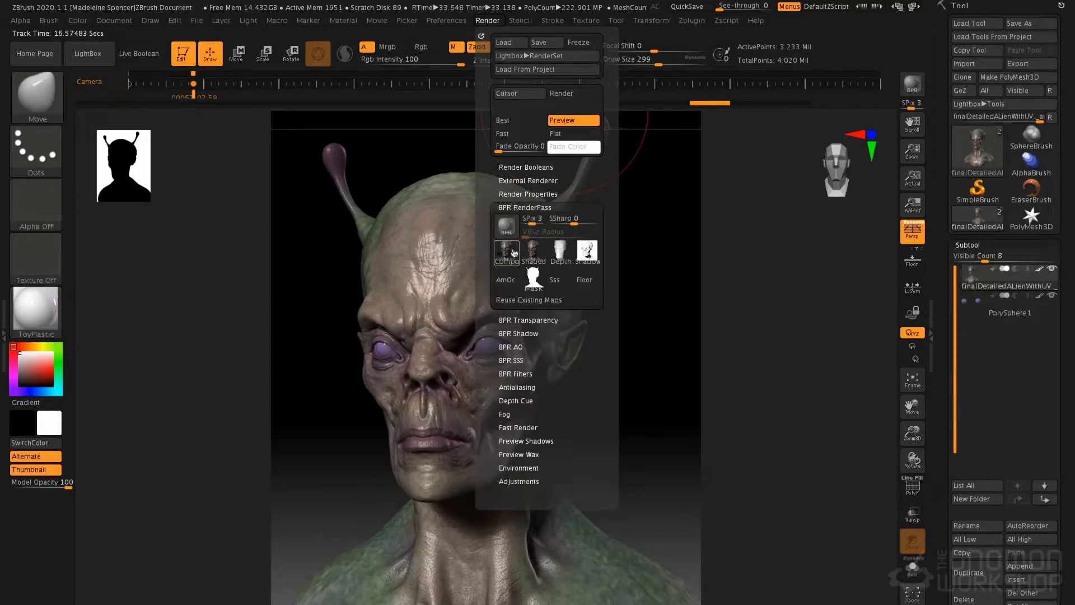
pyautogui.moveTo(514, 252)
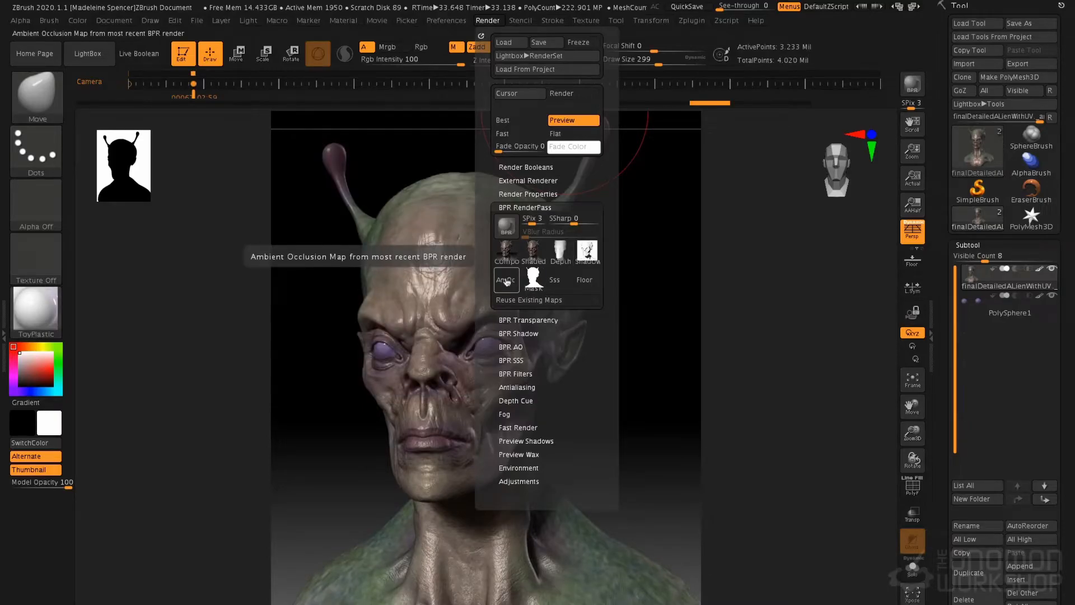
pyautogui.moveTo(535, 280)
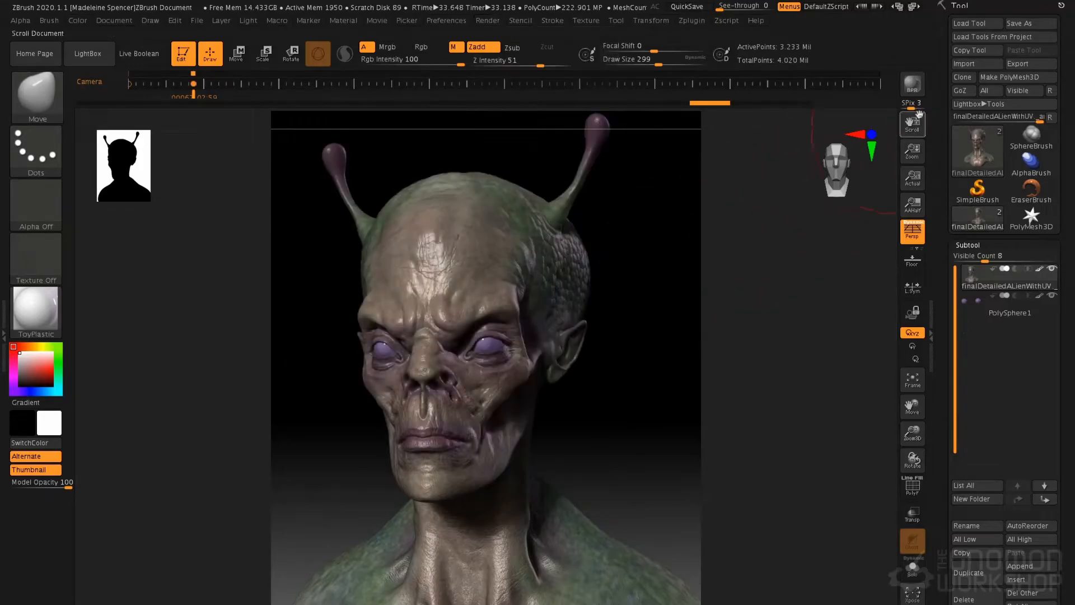
pyautogui.click(915, 94)
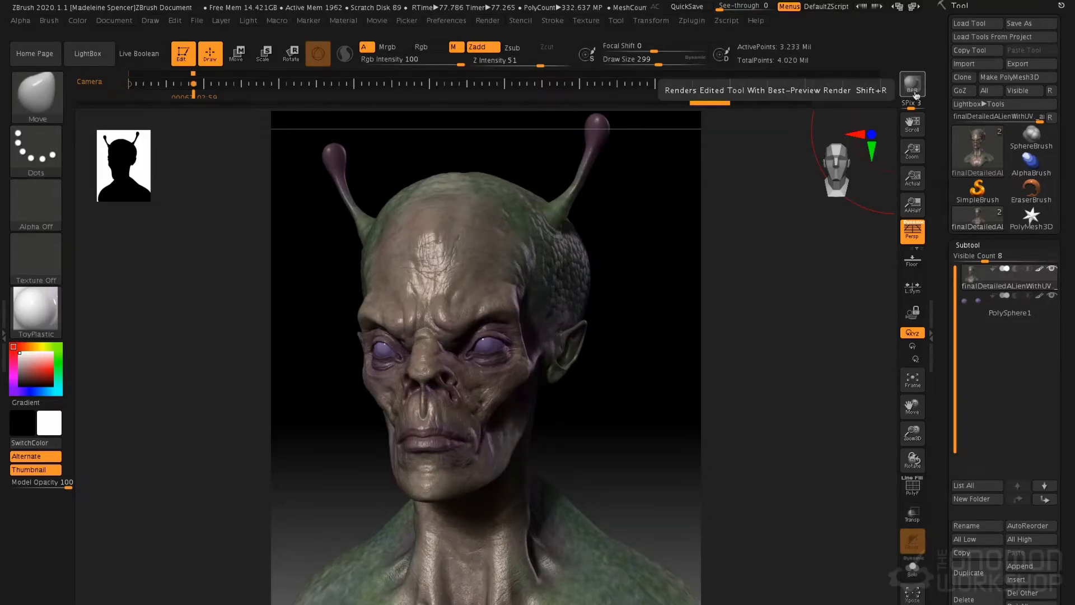
# - Export the composite and shaded render passes to the passes folder as BPR_Composite.psd and BPR_Render.psd
pyautogui.click(487, 21)
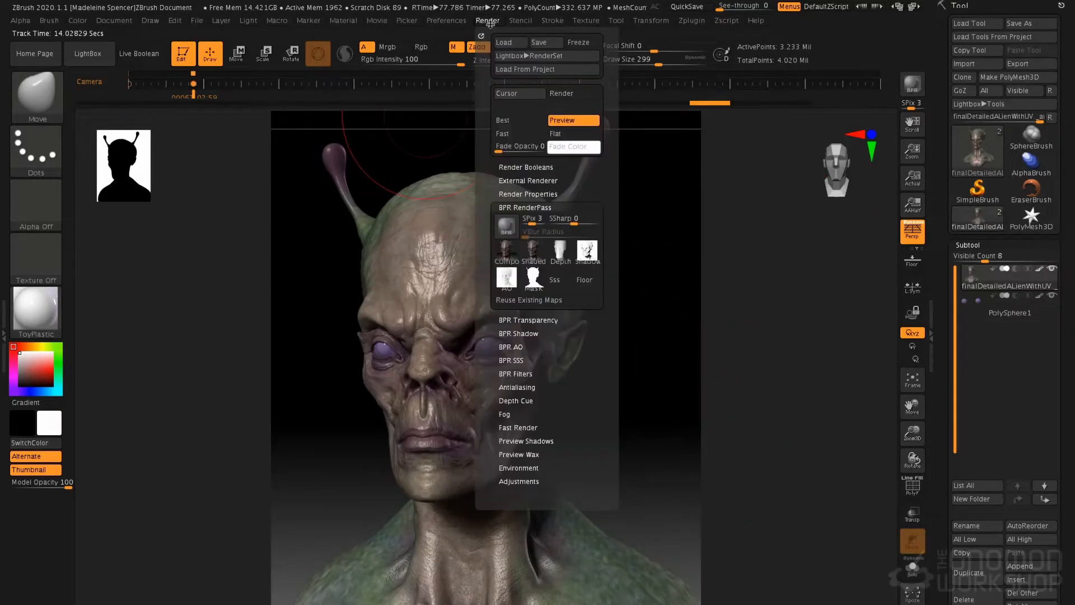
pyautogui.moveTo(506, 285)
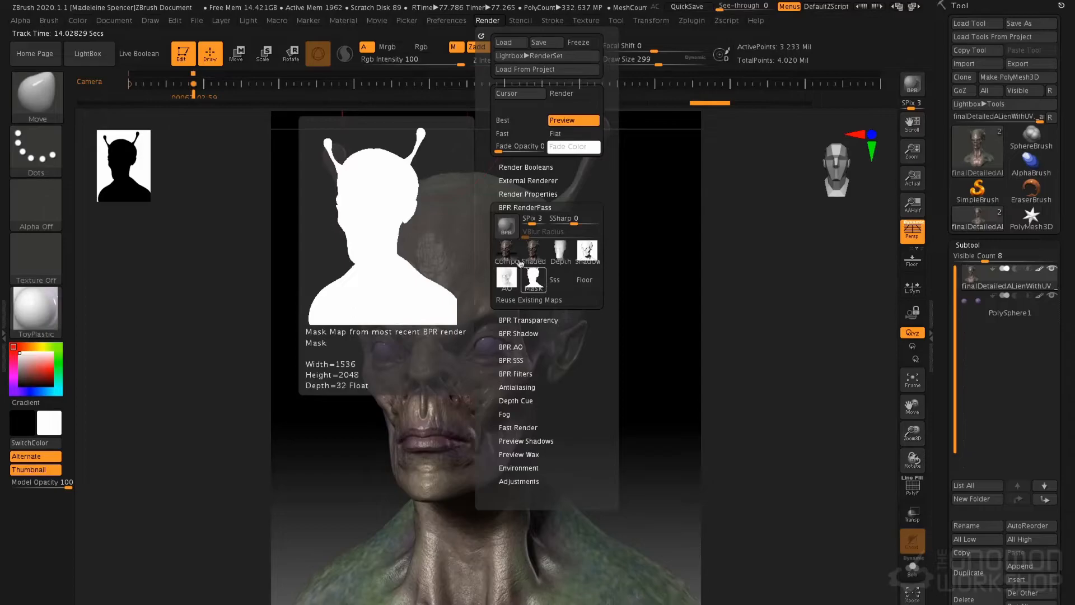
pyautogui.click(519, 262)
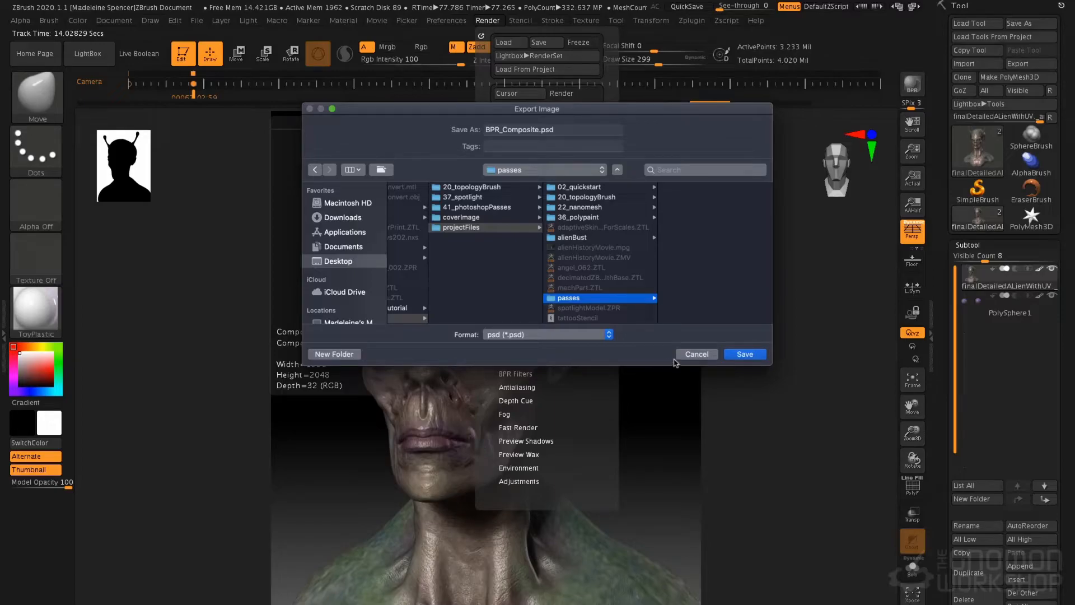
pyautogui.click(745, 354)
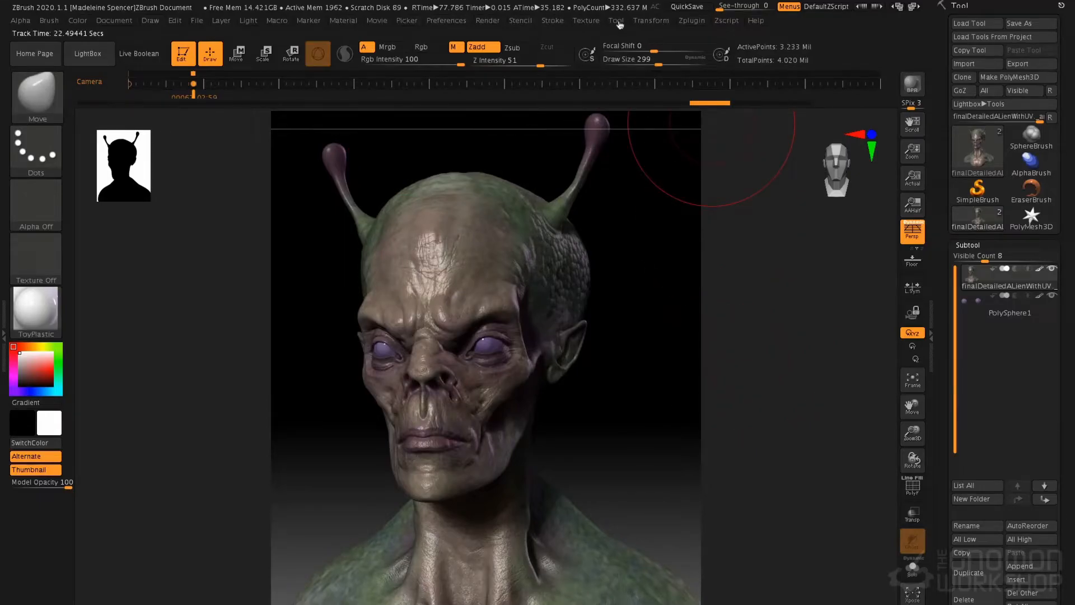
pyautogui.click(490, 23)
pyautogui.click(535, 251)
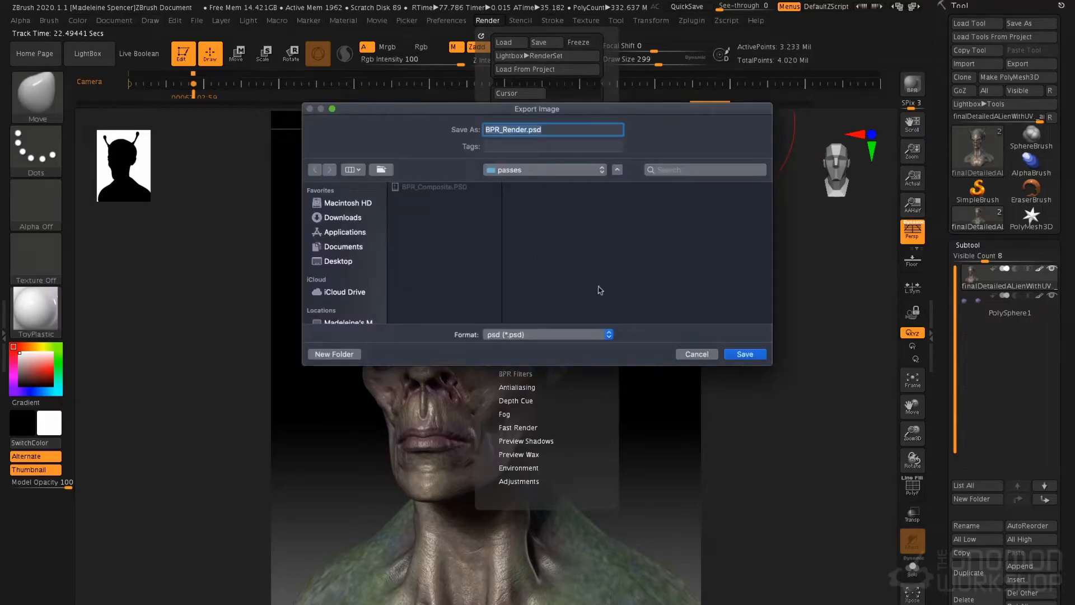
pyautogui.click(744, 354)
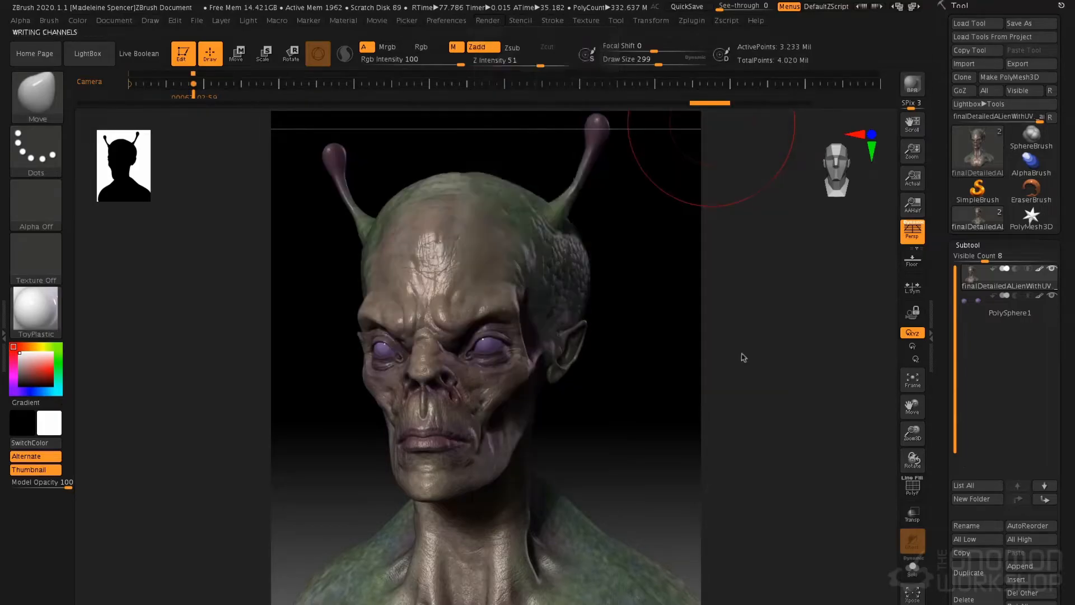
# - Export the depth and shadow render passes to the passes folder as BPR_Depth.psd and BPR_Shadow.psd
pyautogui.click(485, 22)
pyautogui.click(560, 251)
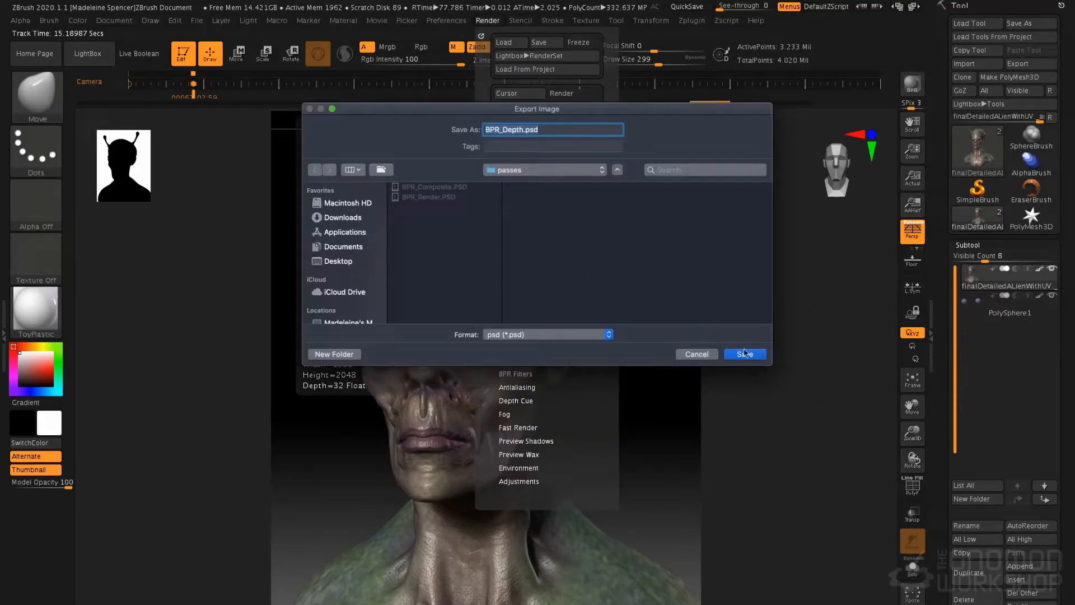
pyautogui.click(744, 353)
pyautogui.click(488, 20)
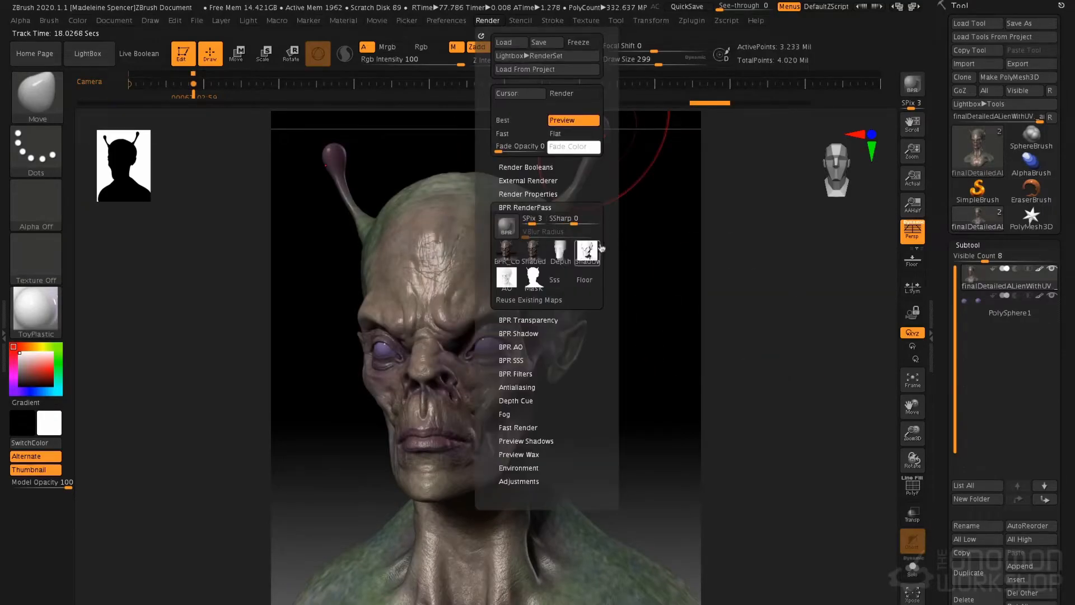
pyautogui.click(596, 250)
pyautogui.click(744, 354)
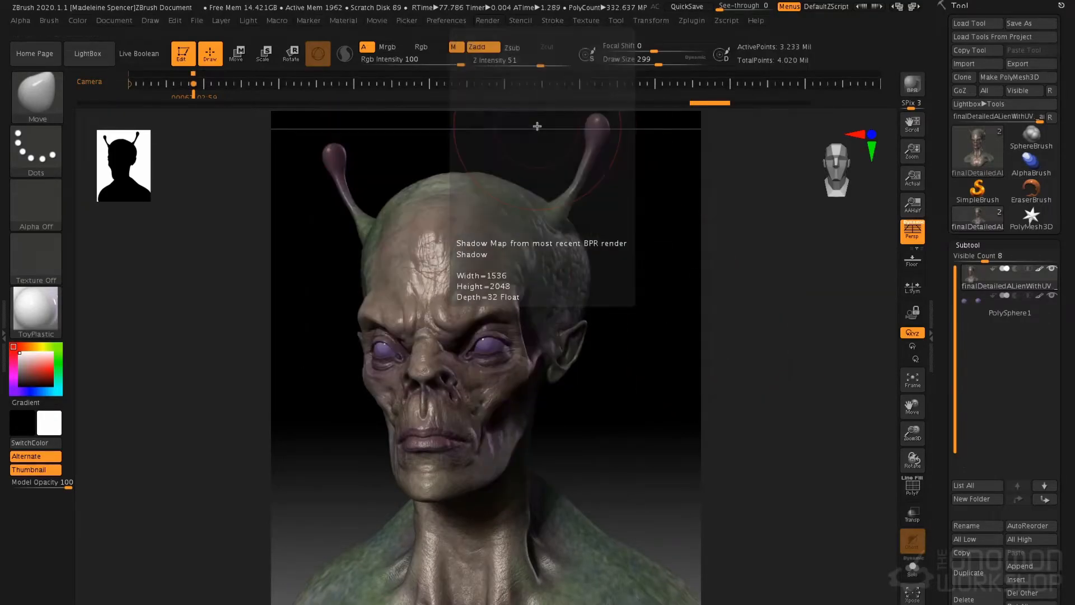
# - Export the ambient occlusion and mask render passes to the passes folder as BPR_AO.psd and BPR_Mask.psd
pyautogui.click(485, 21)
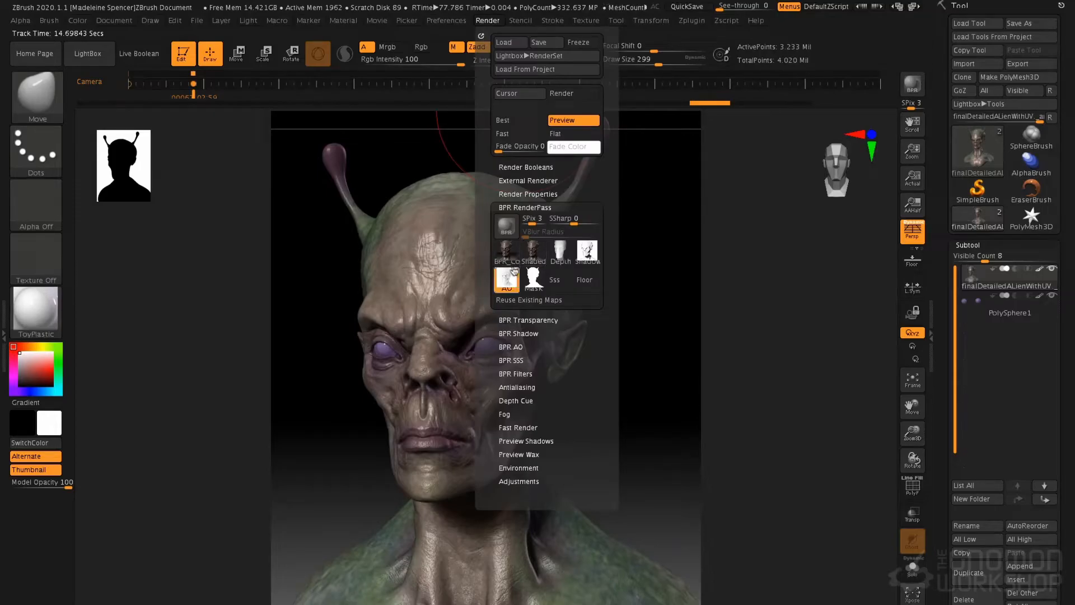
pyautogui.click(514, 270)
pyautogui.click(744, 354)
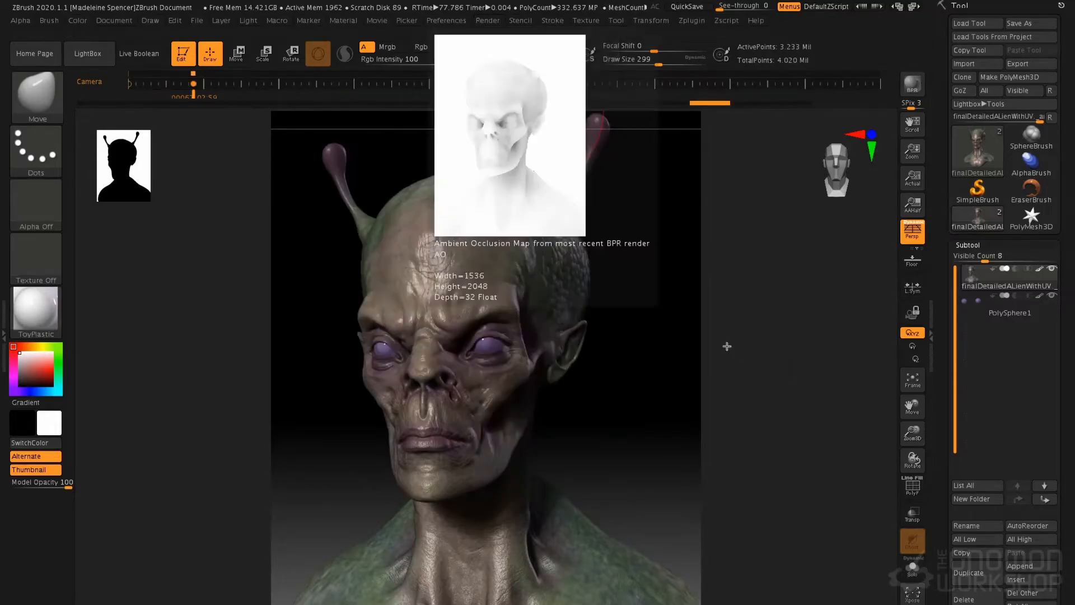
pyautogui.click(457, 21)
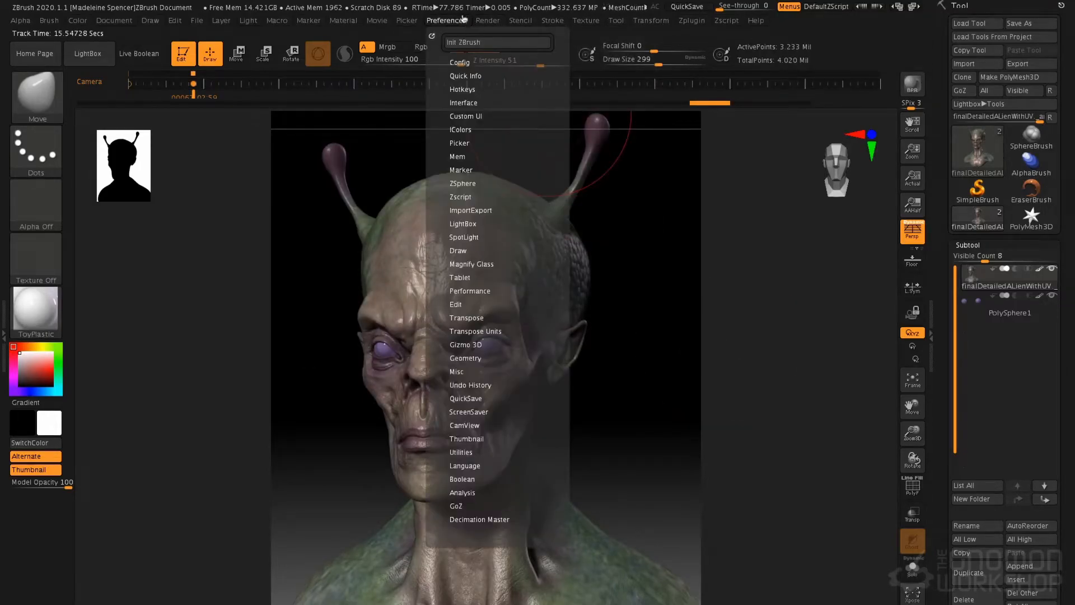
pyautogui.click(487, 21)
pyautogui.click(533, 276)
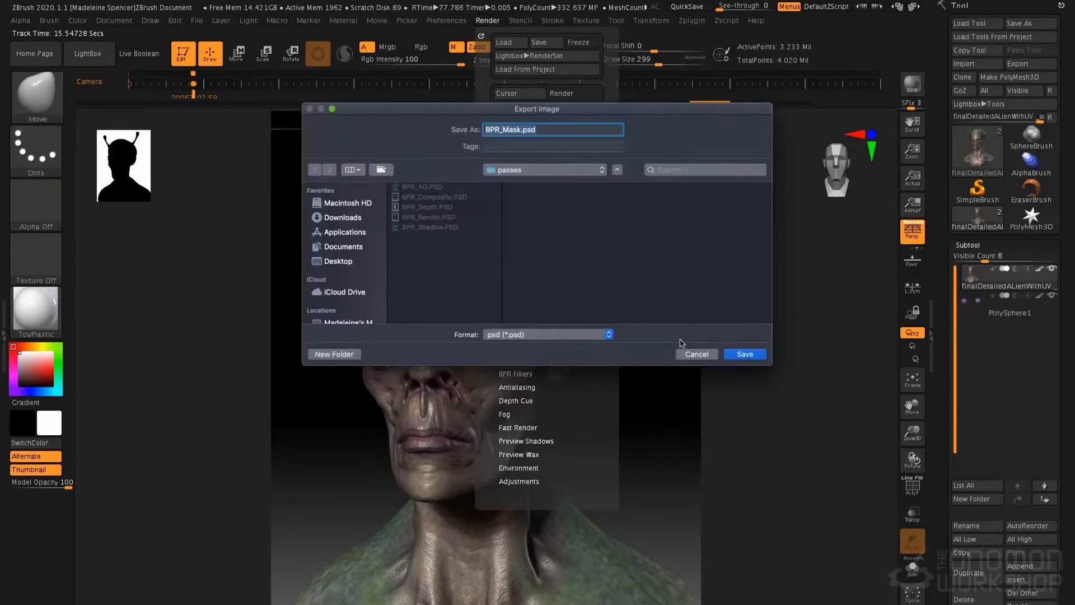
pyautogui.click(745, 354)
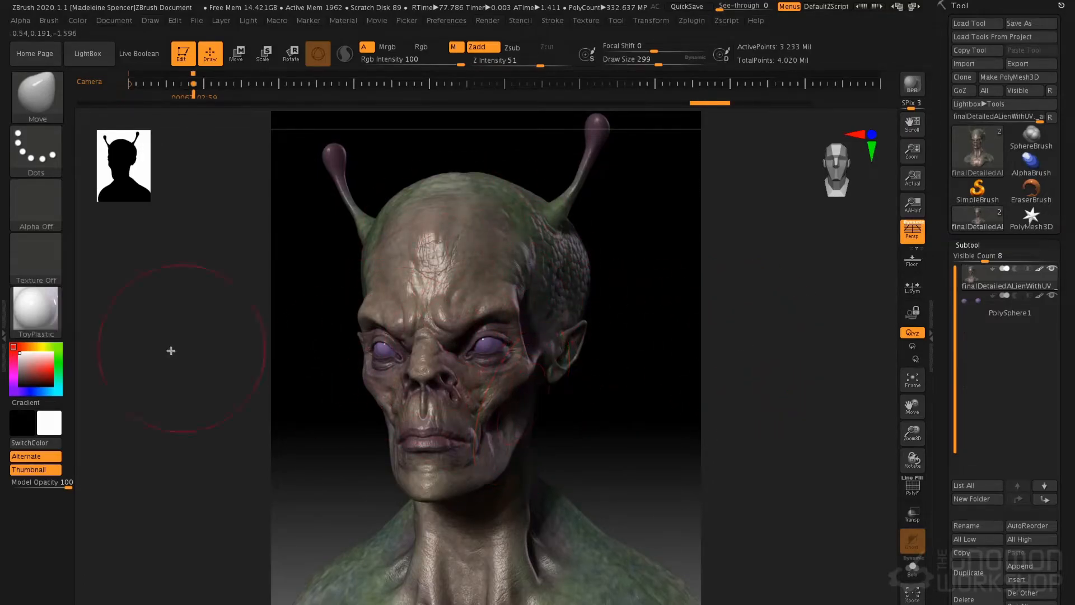
# - Fill the alien bust with BasicMaterial and turn off the polypaint on both the bust and the PolySphere1 eyes
pyautogui.click(37, 312)
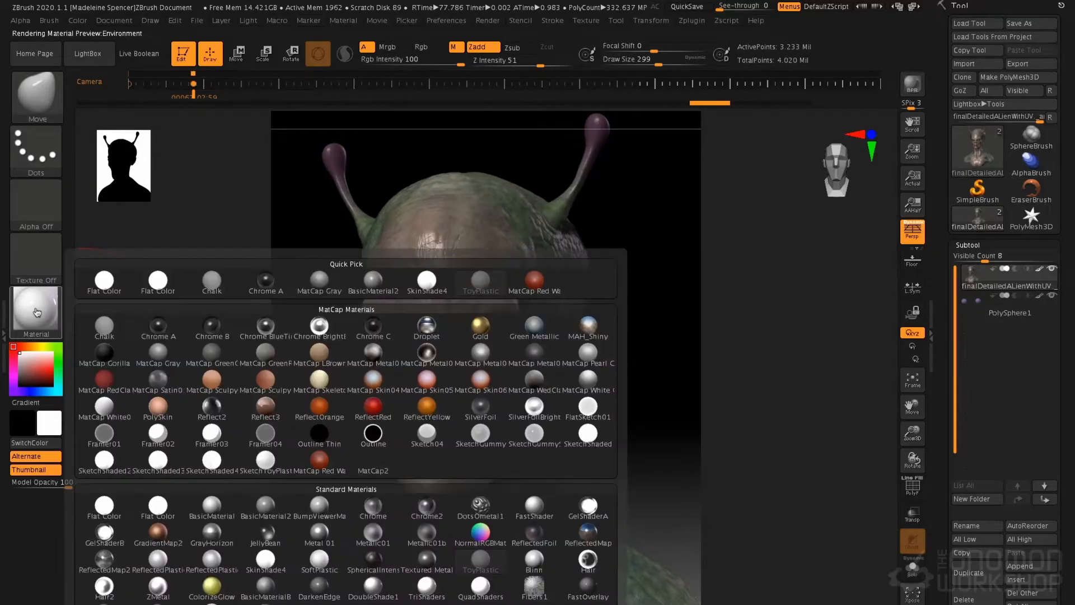
pyautogui.click(213, 516)
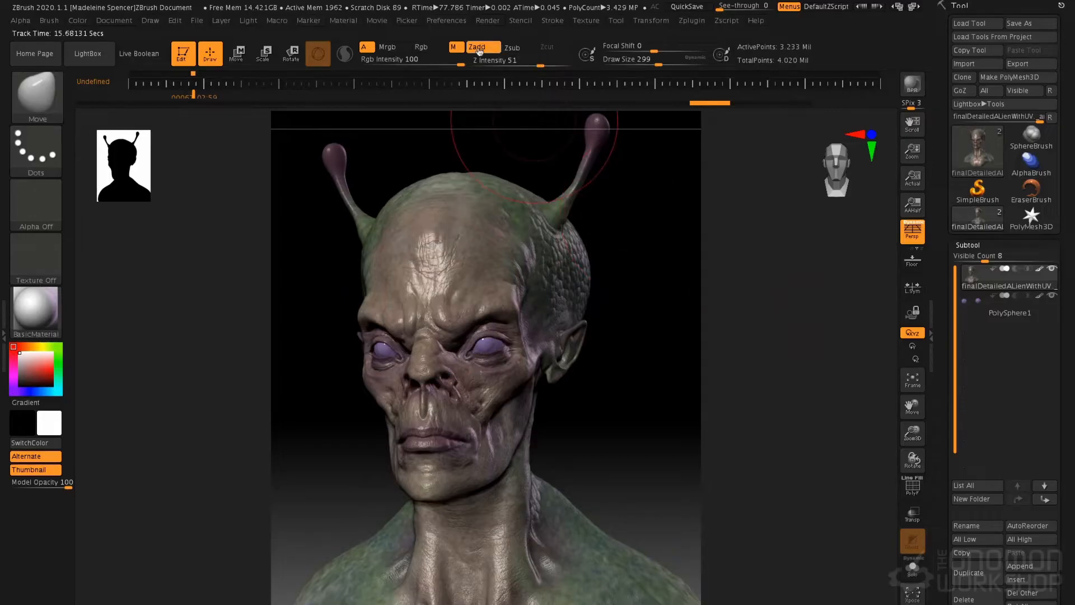
pyautogui.click(78, 21)
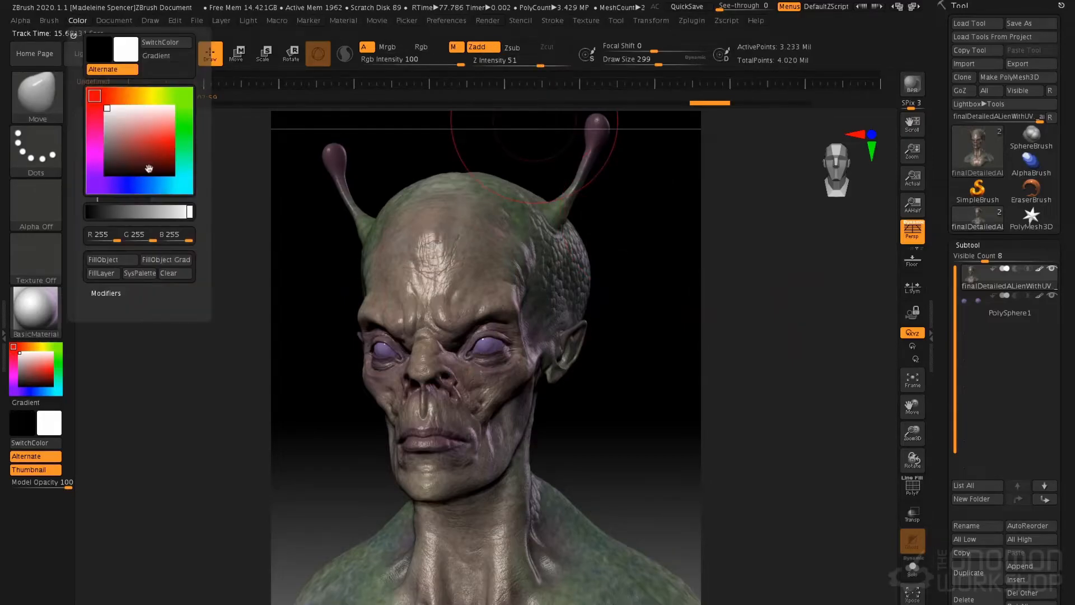
pyautogui.click(115, 259)
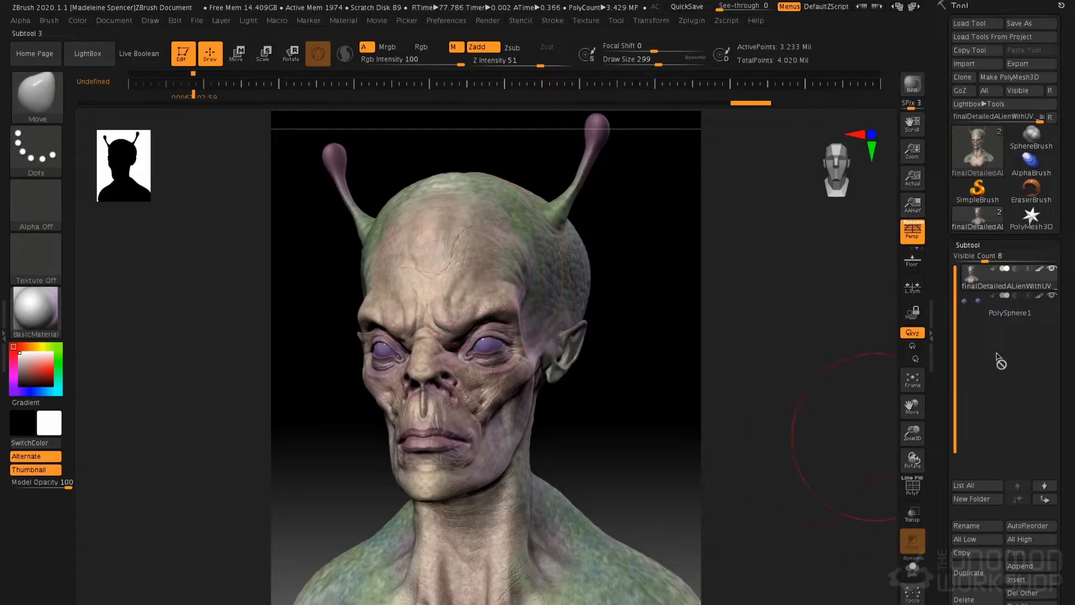
pyautogui.click(1040, 269)
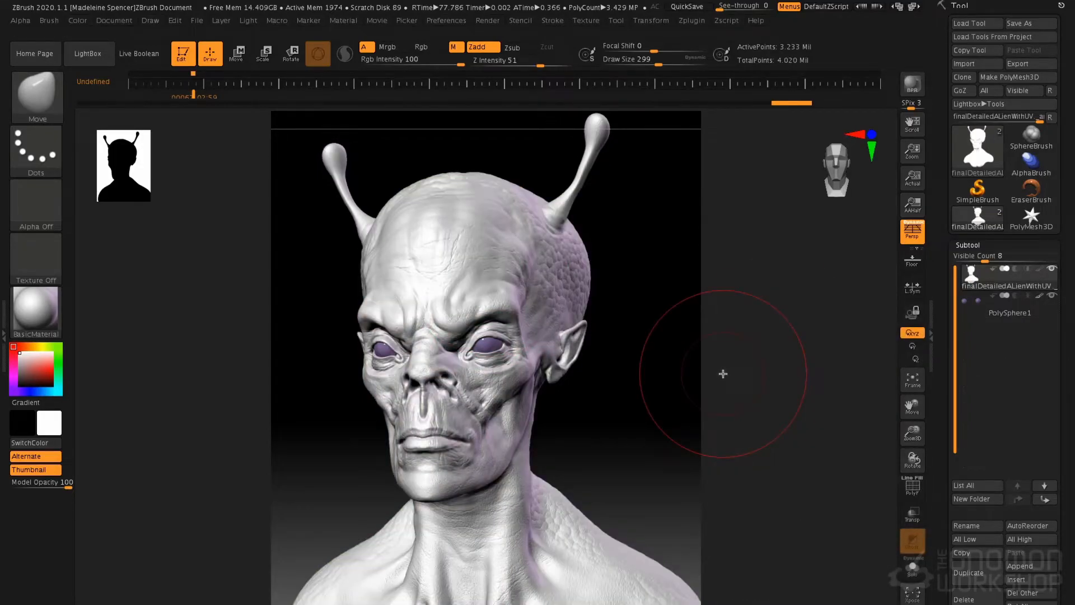
pyautogui.click(1039, 296)
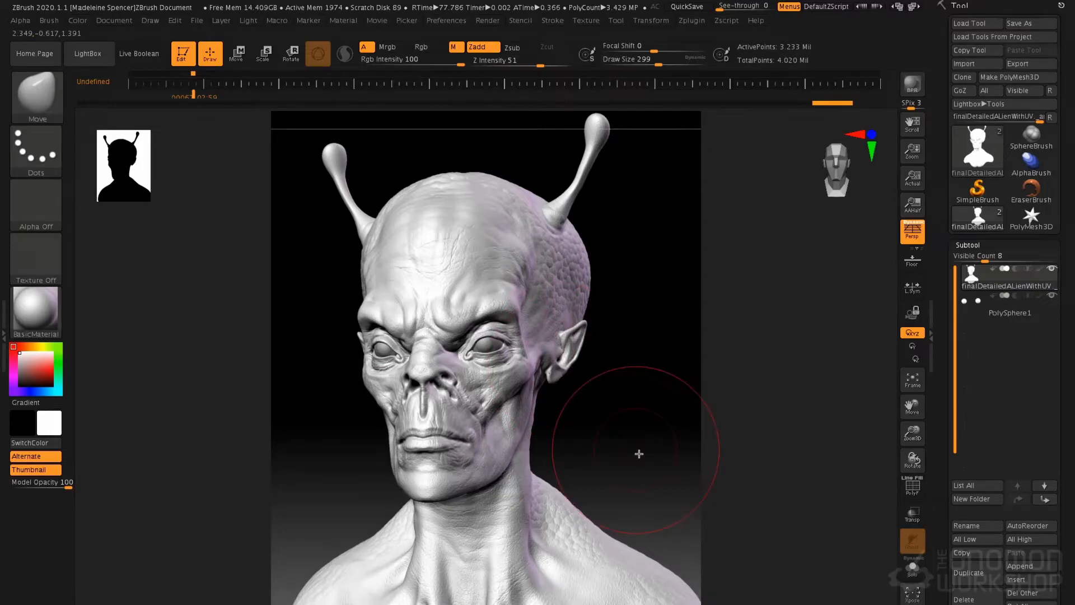
pyautogui.click(493, 21)
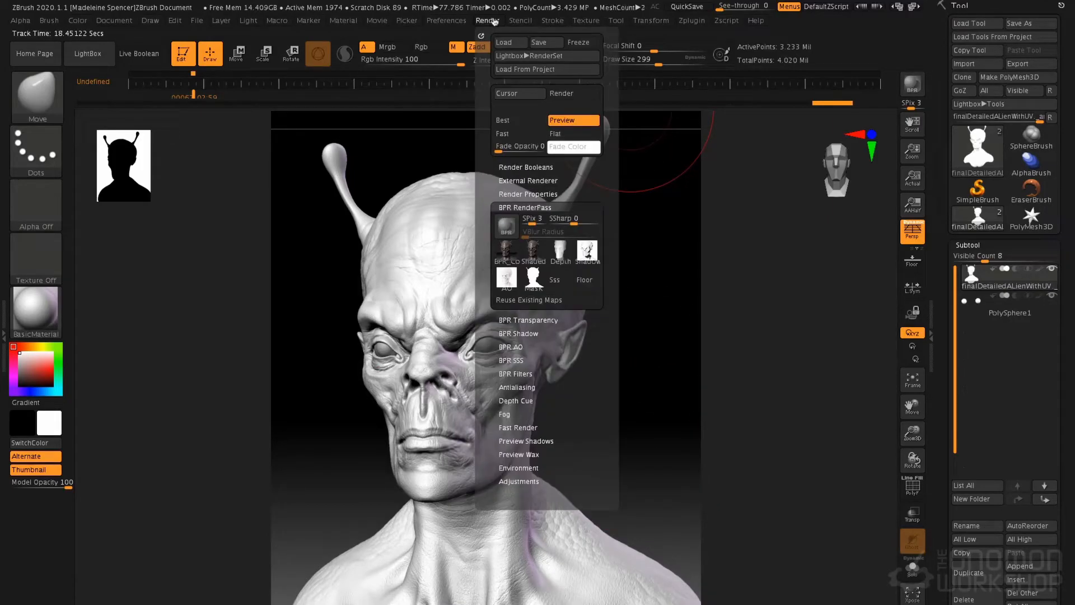
pyautogui.moveTo(559, 253)
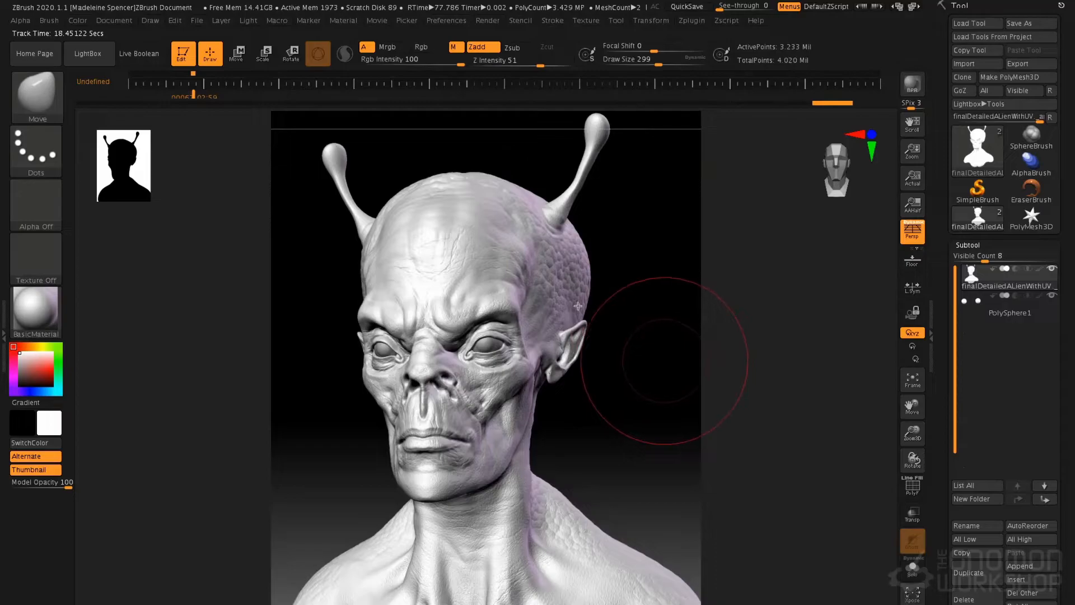
pyautogui.click(117, 22)
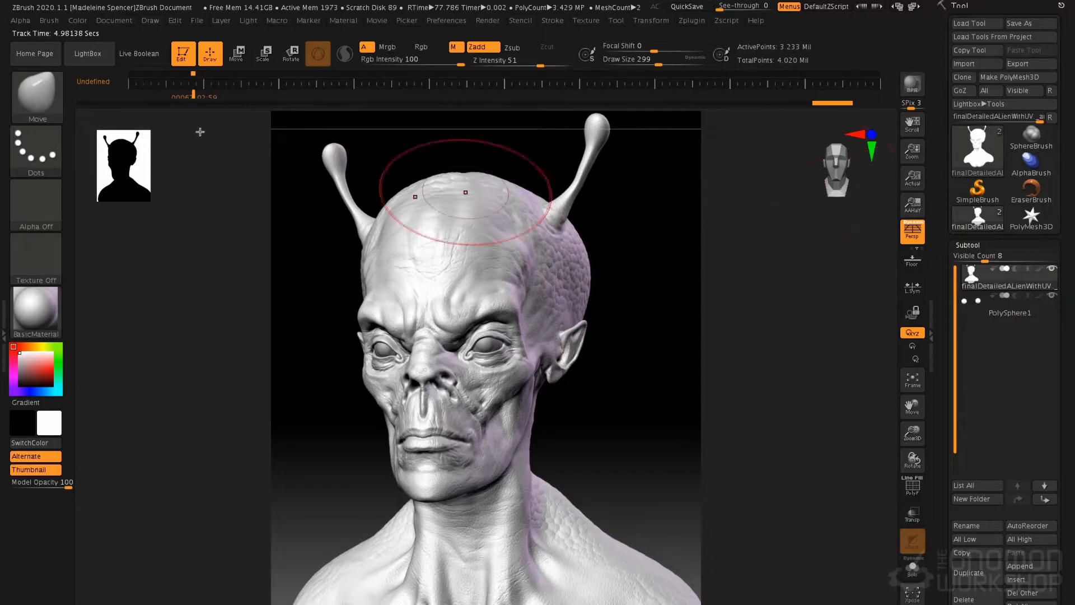
pyautogui.click(119, 21)
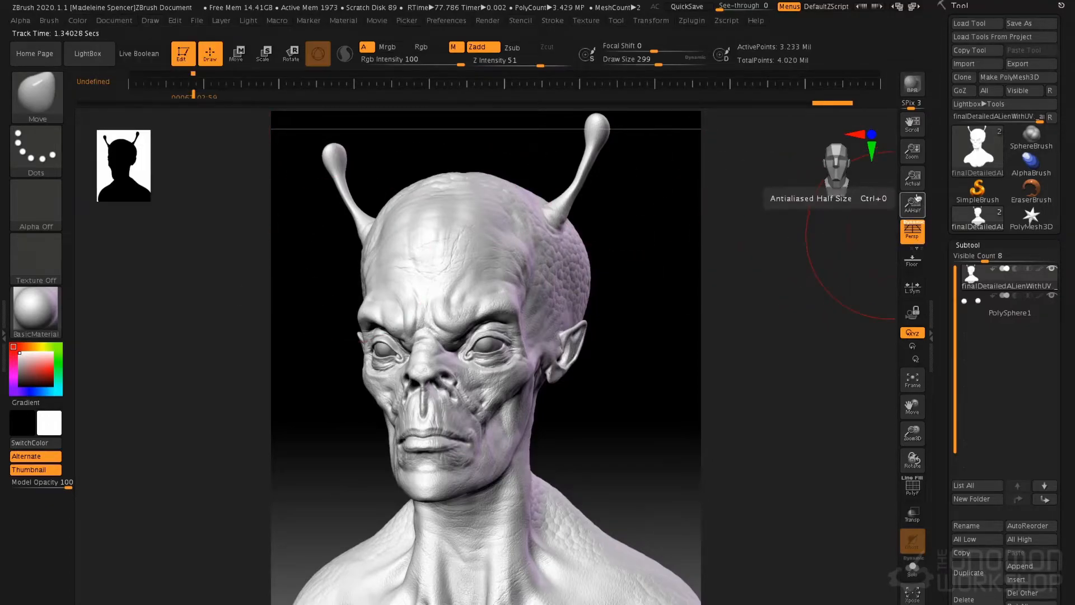
# - Show the document at actual size and export the grey material pass to the passes folder as grey.psd
pyautogui.click(913, 178)
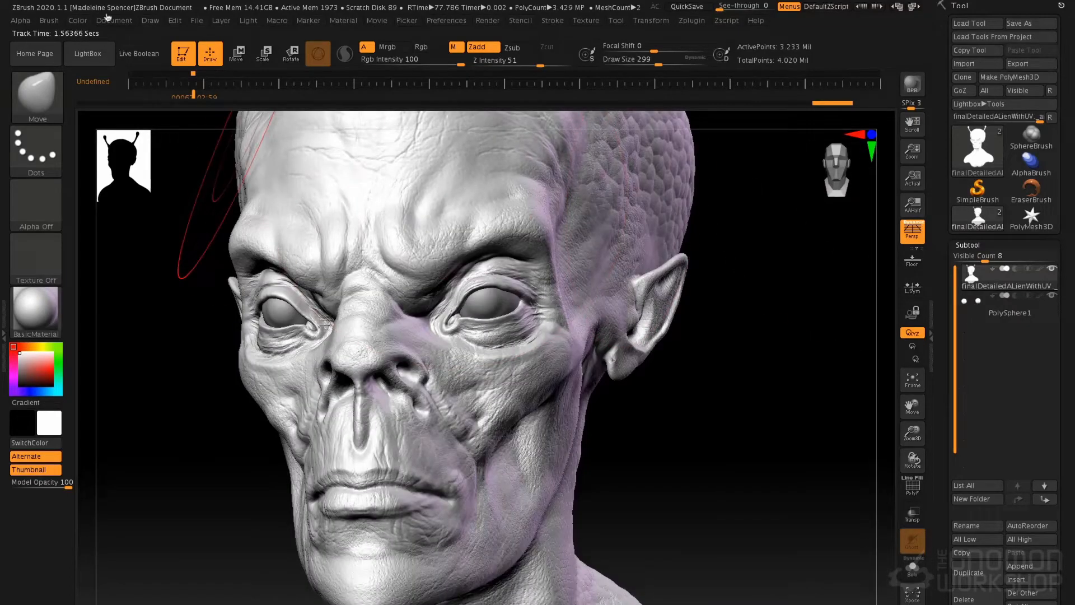
pyautogui.click(111, 20)
pyautogui.click(181, 96)
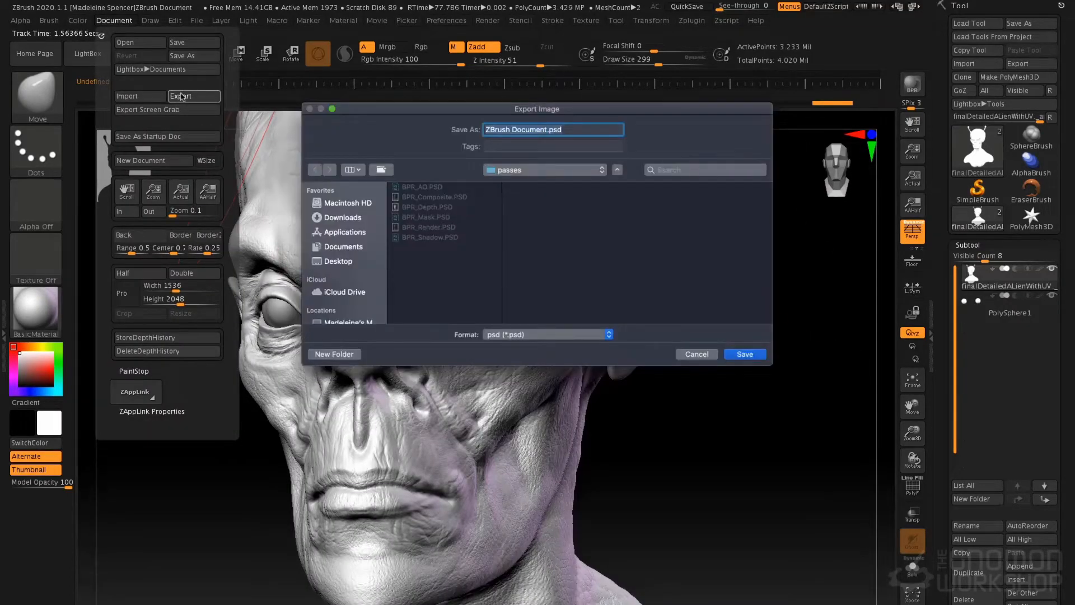
pyautogui.write('ge')
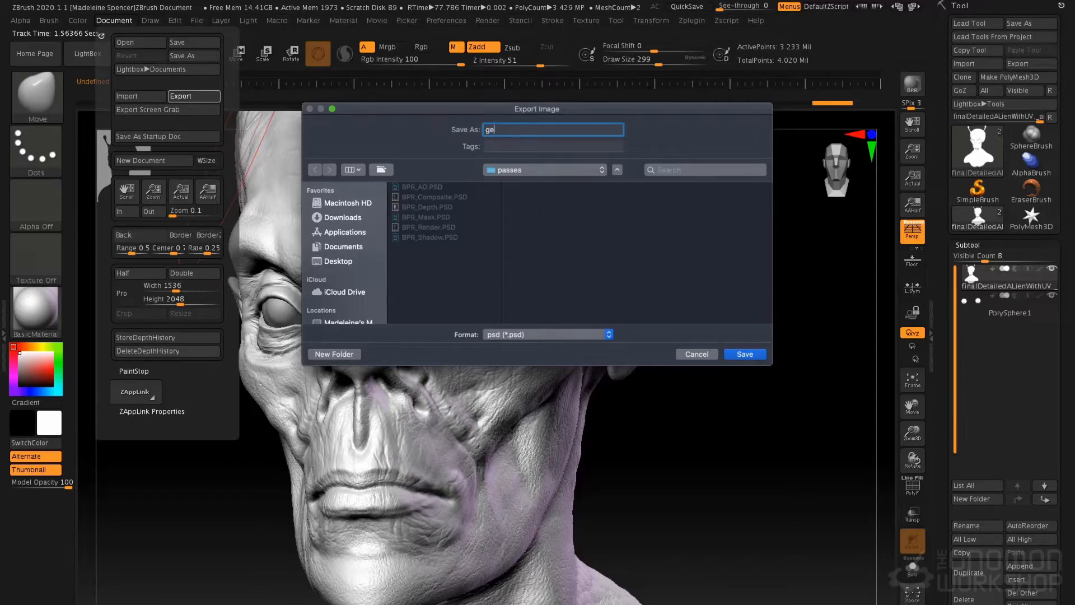
pyautogui.press('Return')
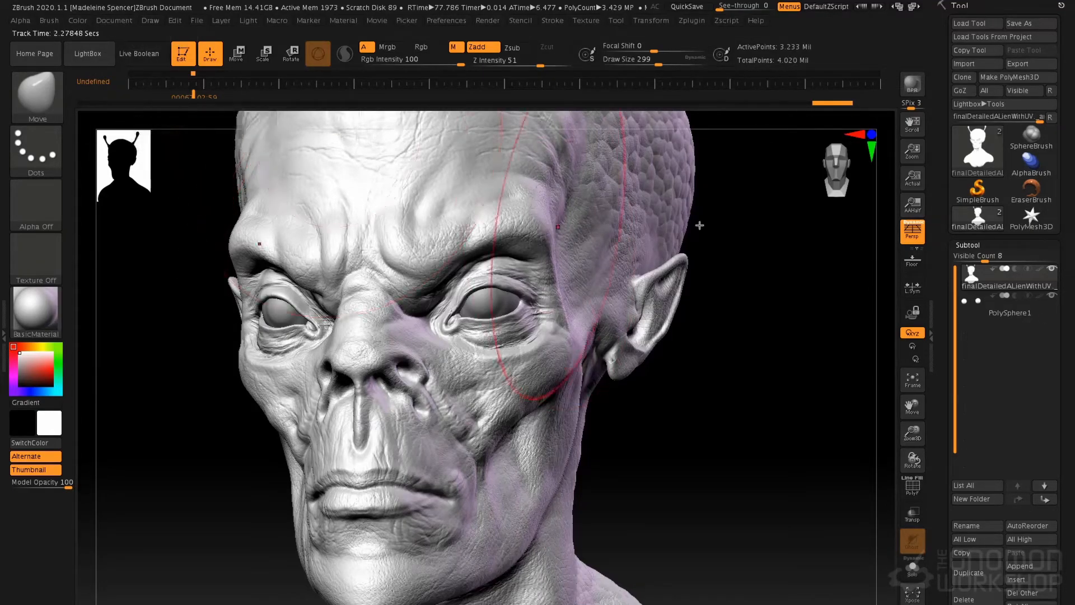
# - Turn the alien bust's polypaint back on and fill the bust with the Flat Color material
pyautogui.click(1041, 271)
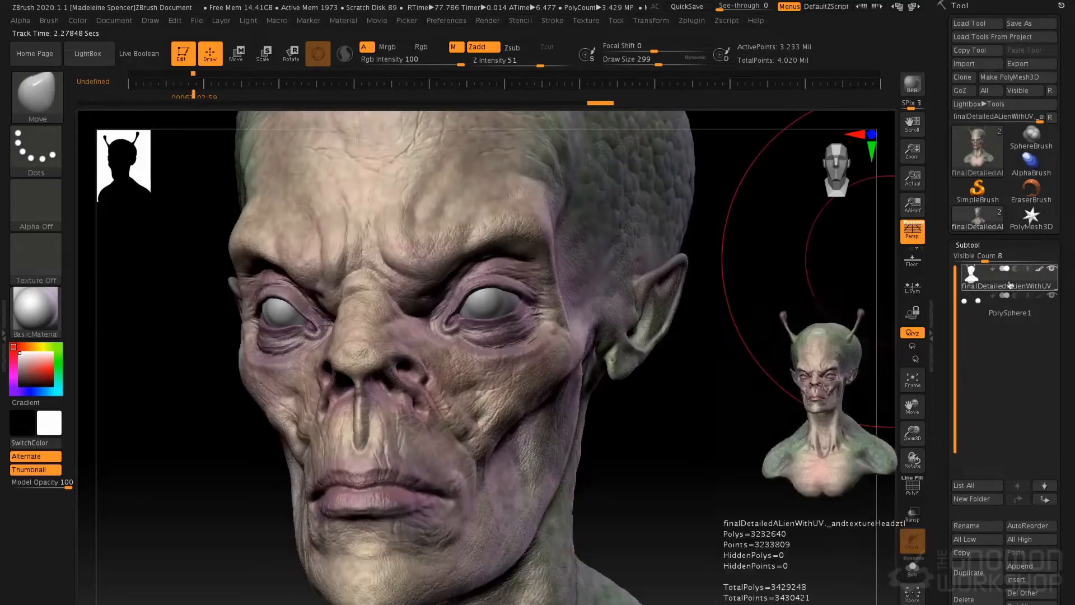
pyautogui.click(35, 308)
pyautogui.click(91, 295)
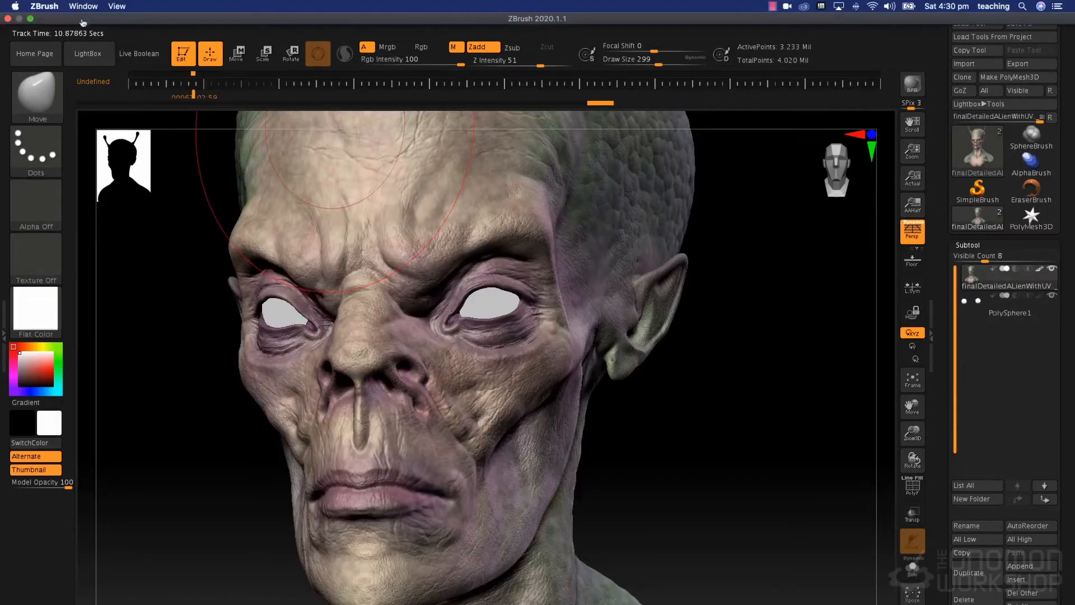
pyautogui.click(78, 20)
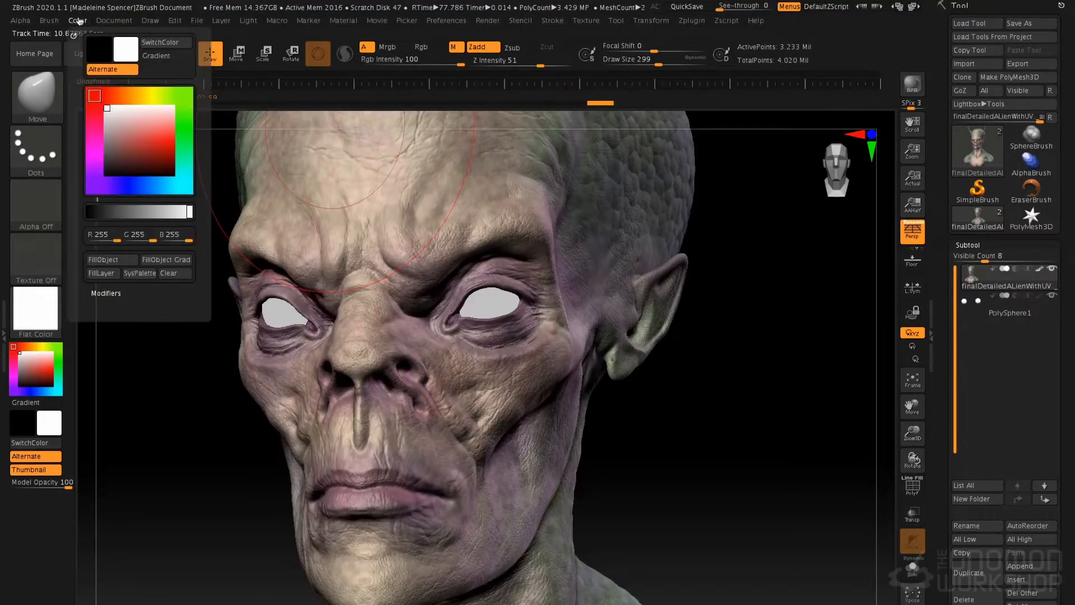
pyautogui.click(103, 261)
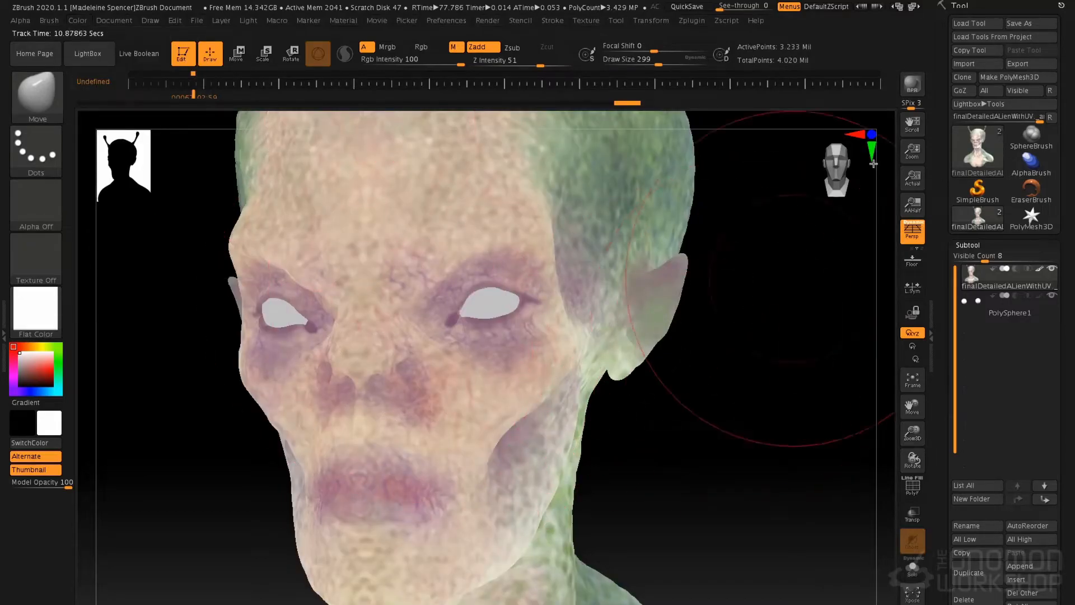
# - Export the flat colour pass to the passes folder as a PSD named colour
pyautogui.click(124, 21)
pyautogui.click(193, 97)
pyautogui.write('colour')
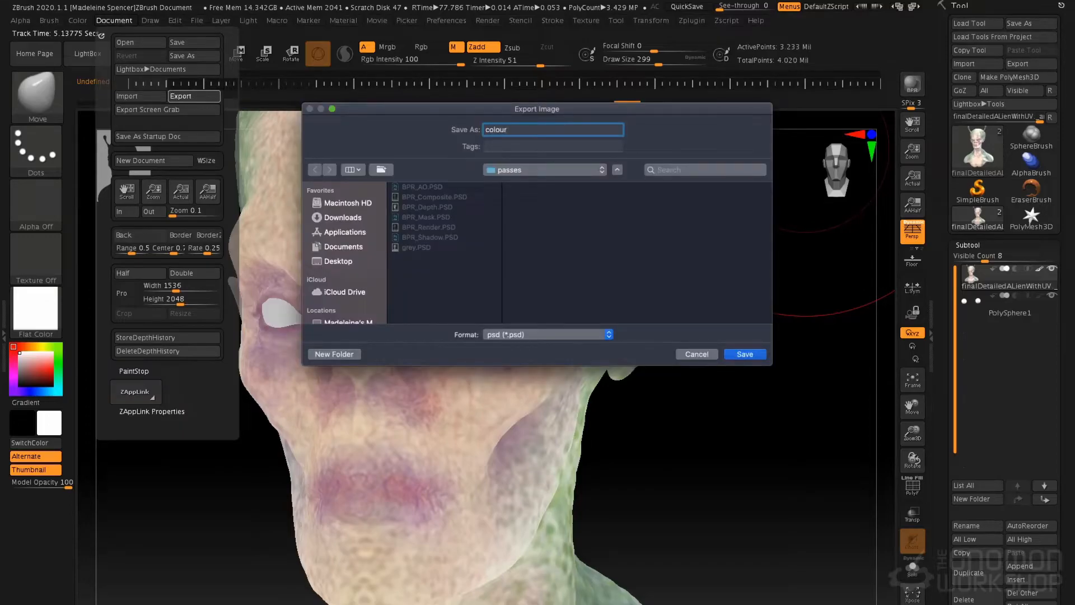
pyautogui.press('Return')
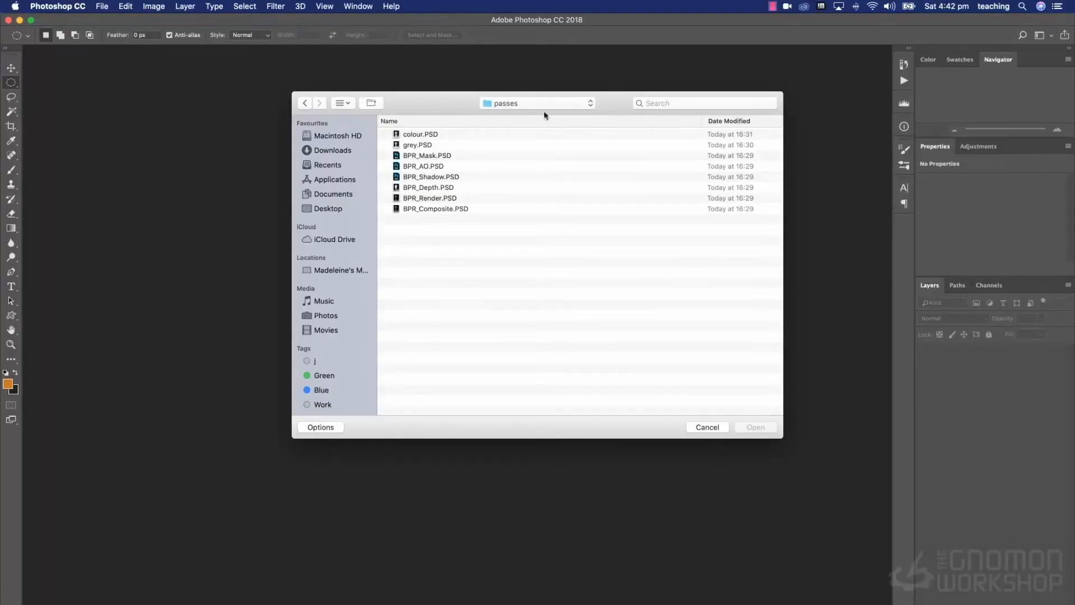
# - In Photoshop, open all the PSD files in the passes folder, from colour.PSD through BPR_Composite.PSD
pyautogui.click(421, 135)
pyautogui.keyDown('shift'); pyautogui.click(421, 209); pyautogui.keyUp('shift')
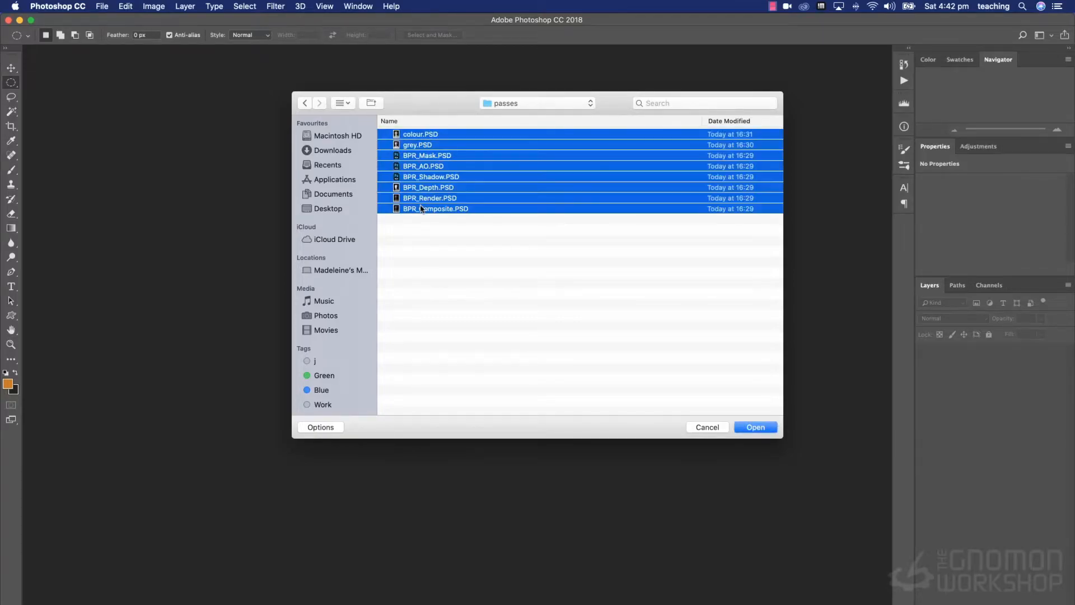
pyautogui.click(751, 431)
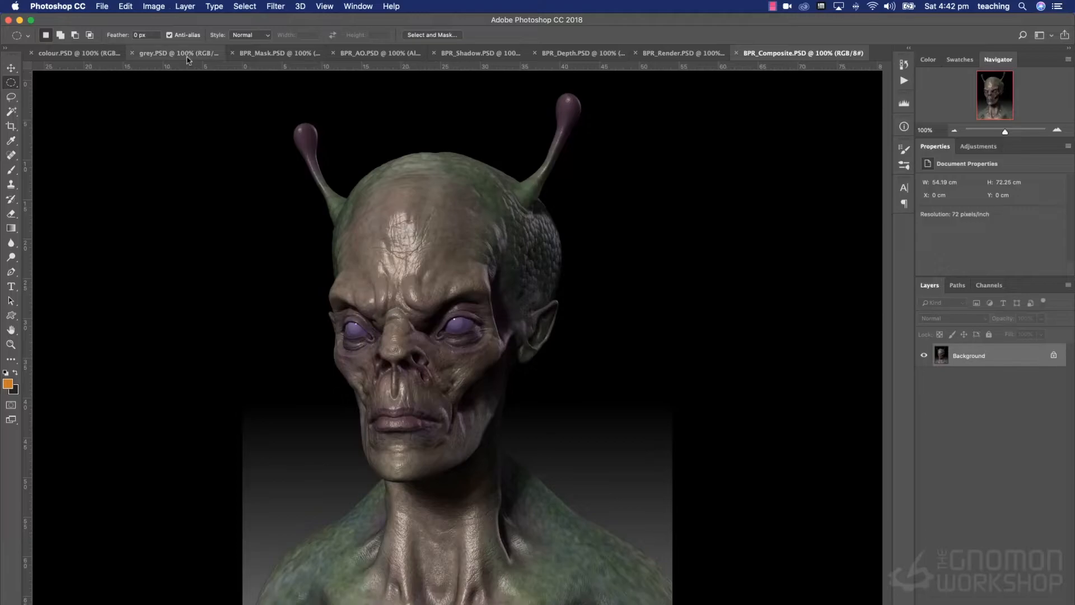
# - Check the colour mode of BPR_Composite.PSD, and close both it and BPR_Render.PSD without converting them
pyautogui.click(156, 7)
pyautogui.moveTo(172, 21)
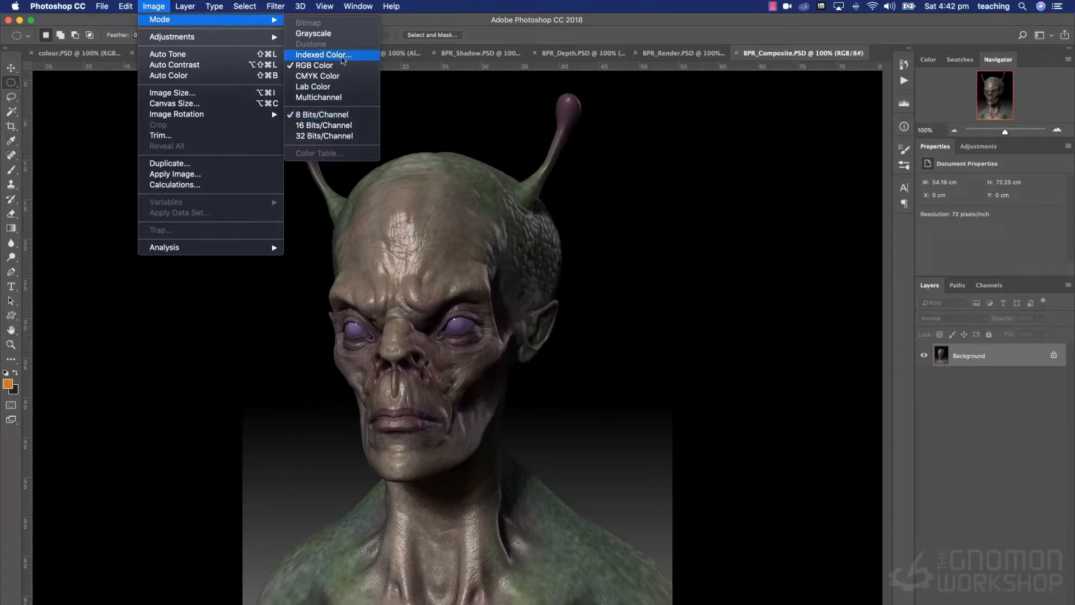
pyautogui.click(784, 246)
pyautogui.press('super+w')
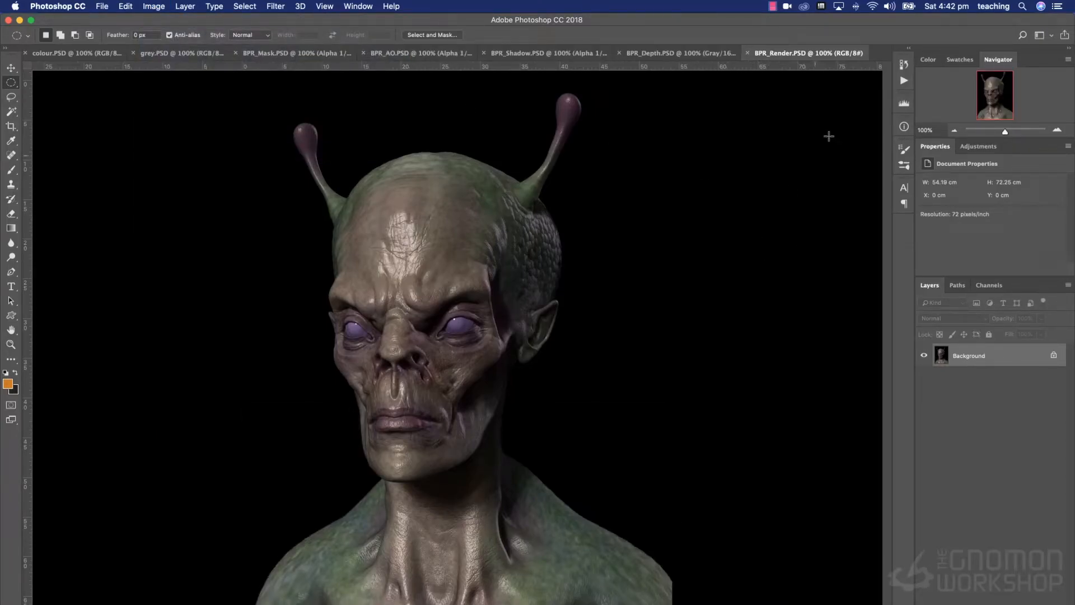
pyautogui.press('super+w')
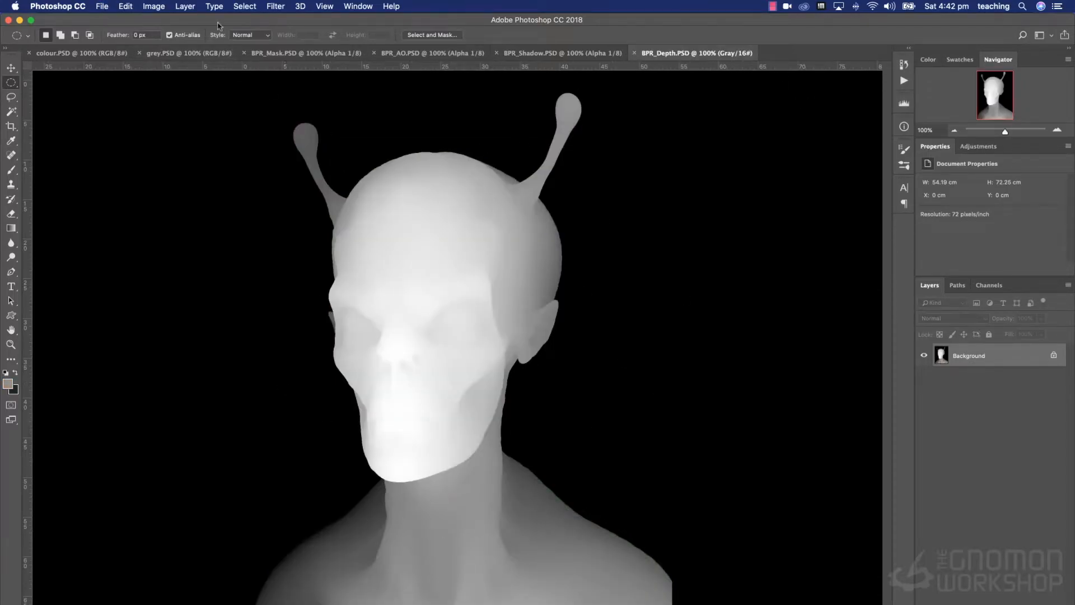
# - Convert BPR_Depth.PSD to RGB Color at 8 Bits/Channel, and save and close it
pyautogui.click(153, 7)
pyautogui.moveTo(164, 20)
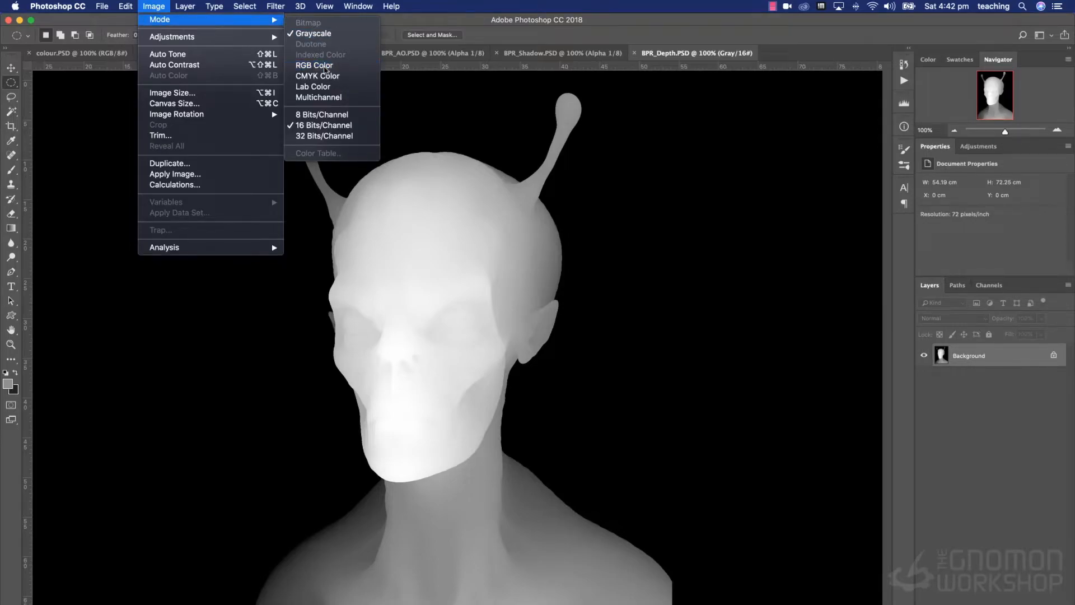
pyautogui.click(320, 66)
pyautogui.click(156, 7)
pyautogui.moveTo(160, 22)
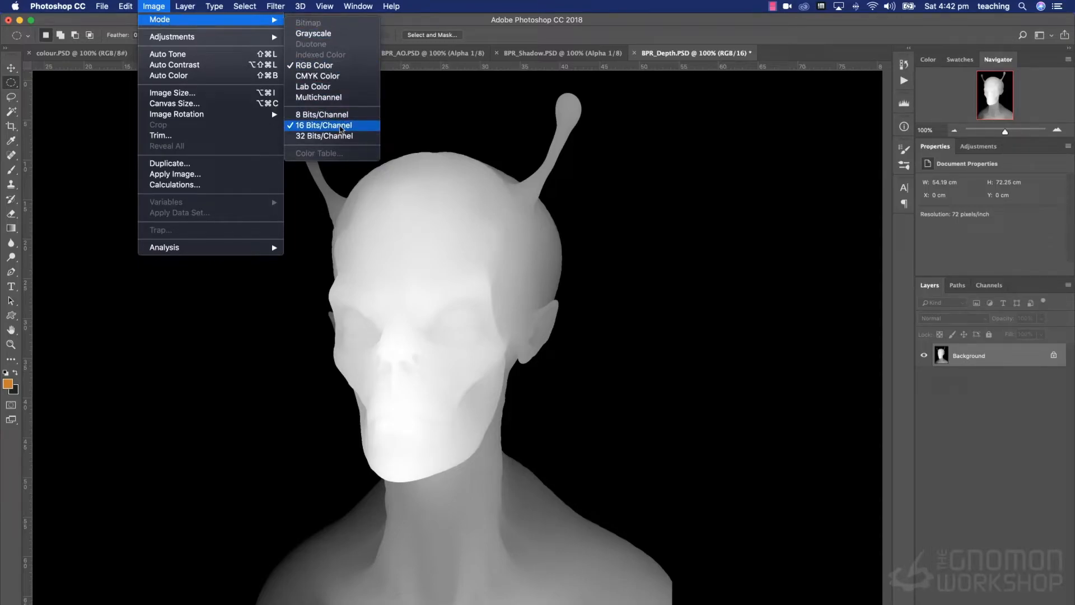
pyautogui.click(340, 116)
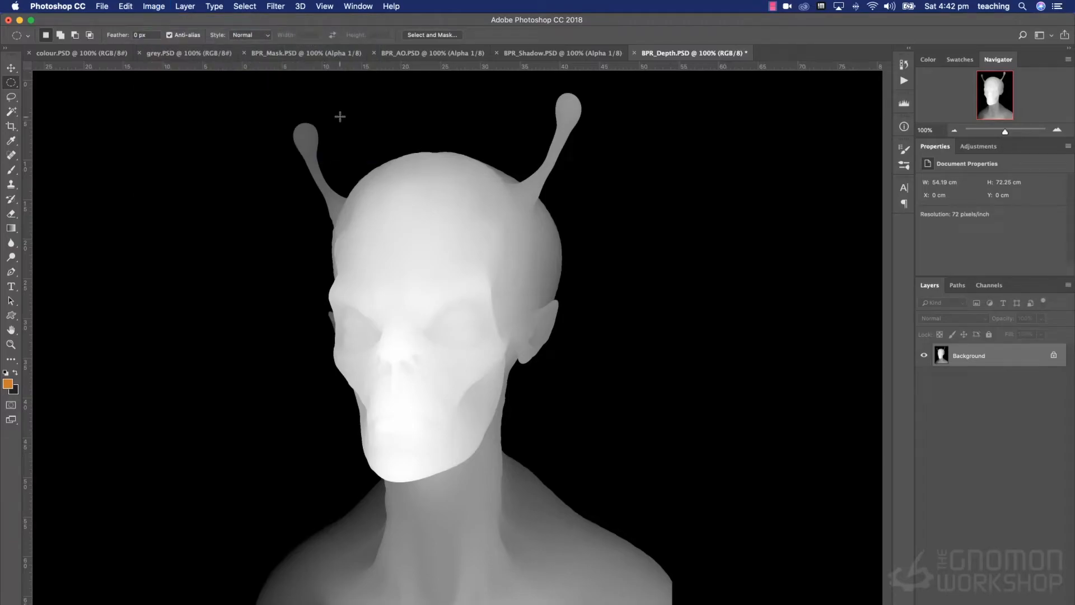
pyautogui.press('super+s')
pyautogui.press('super+w')
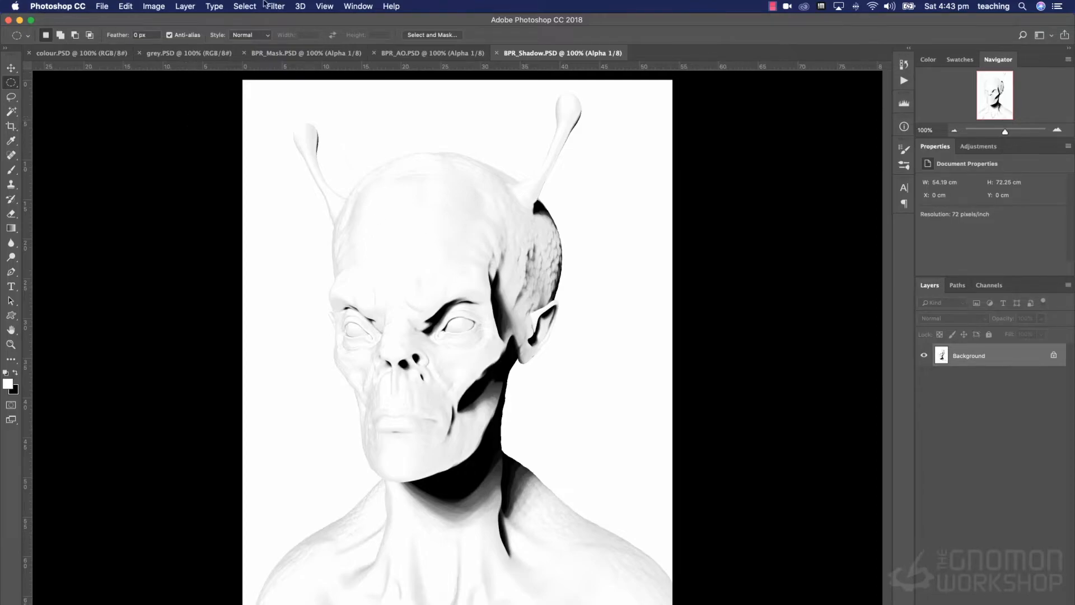
# - Convert BPR_Shadow.PSD from Multichannel to RGB Color by way of Grayscale, and save and close it
pyautogui.click(154, 6)
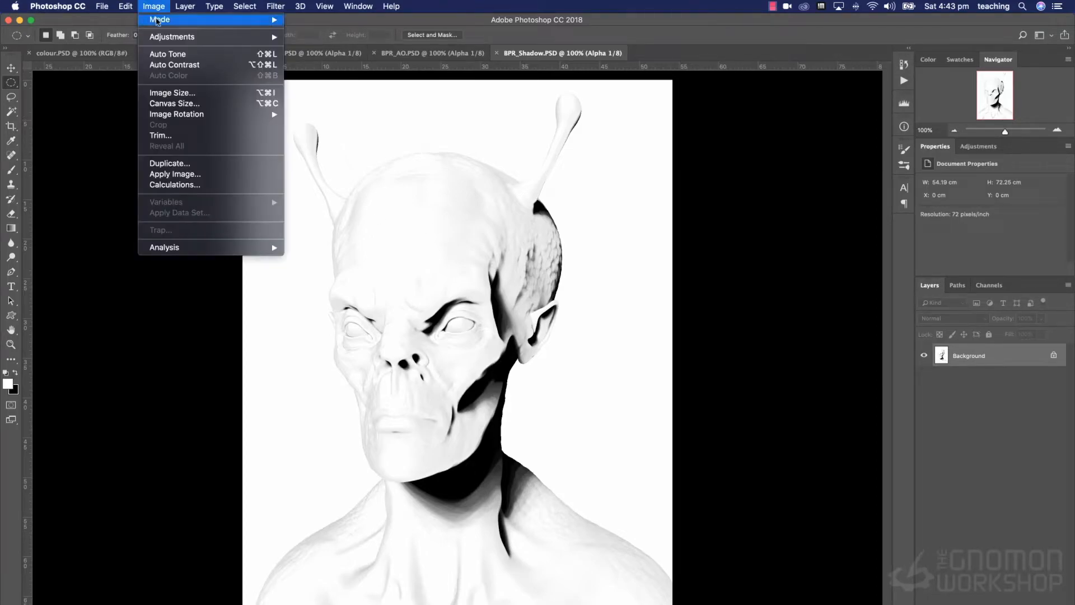
pyautogui.moveTo(185, 20)
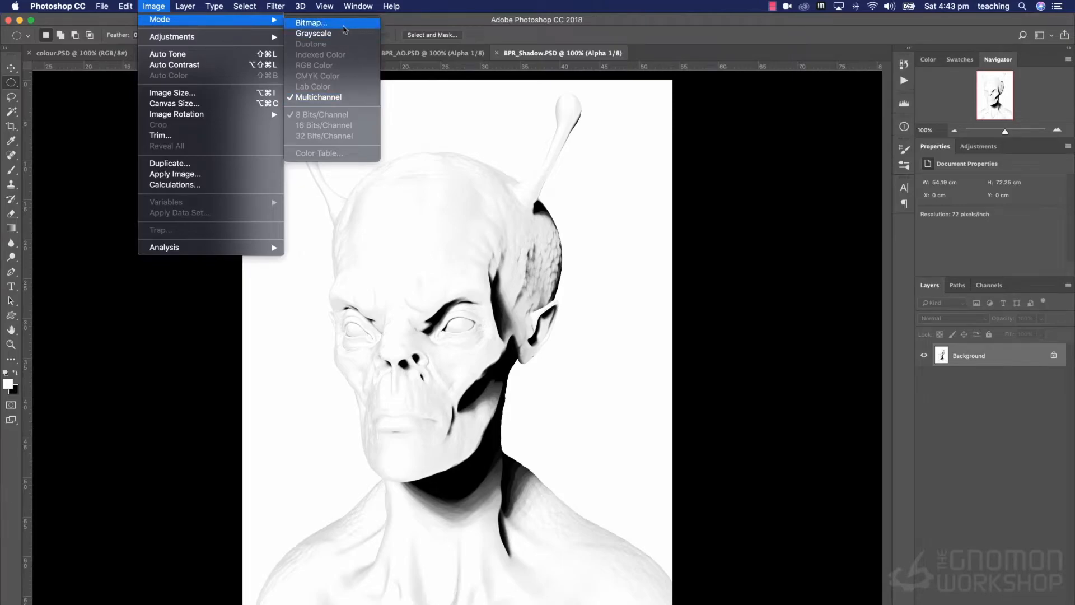
pyautogui.click(313, 33)
pyautogui.click(155, 7)
pyautogui.moveTo(179, 19)
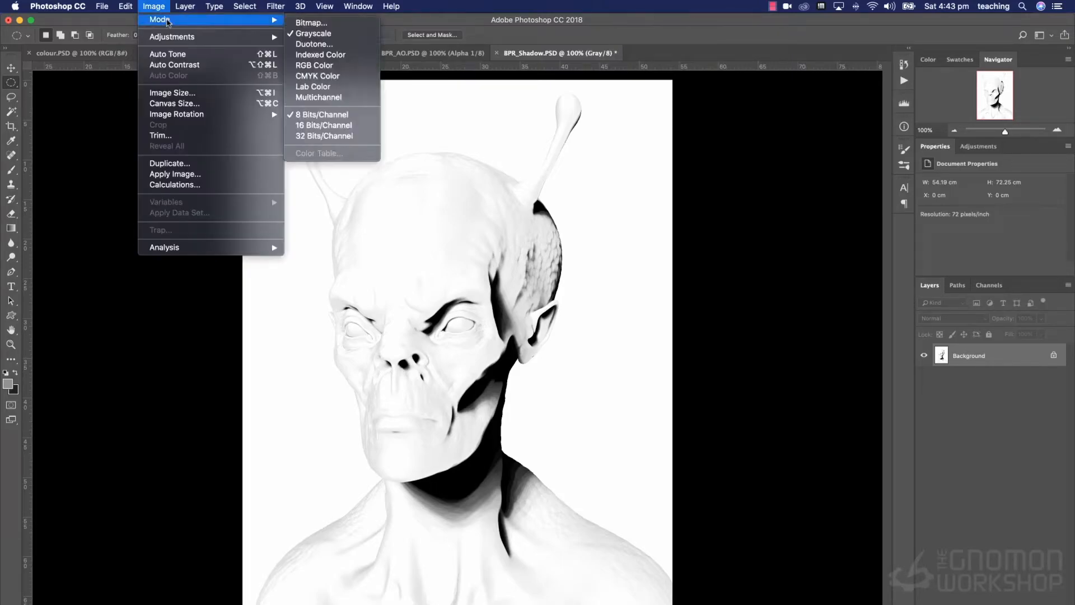
pyautogui.click(363, 65)
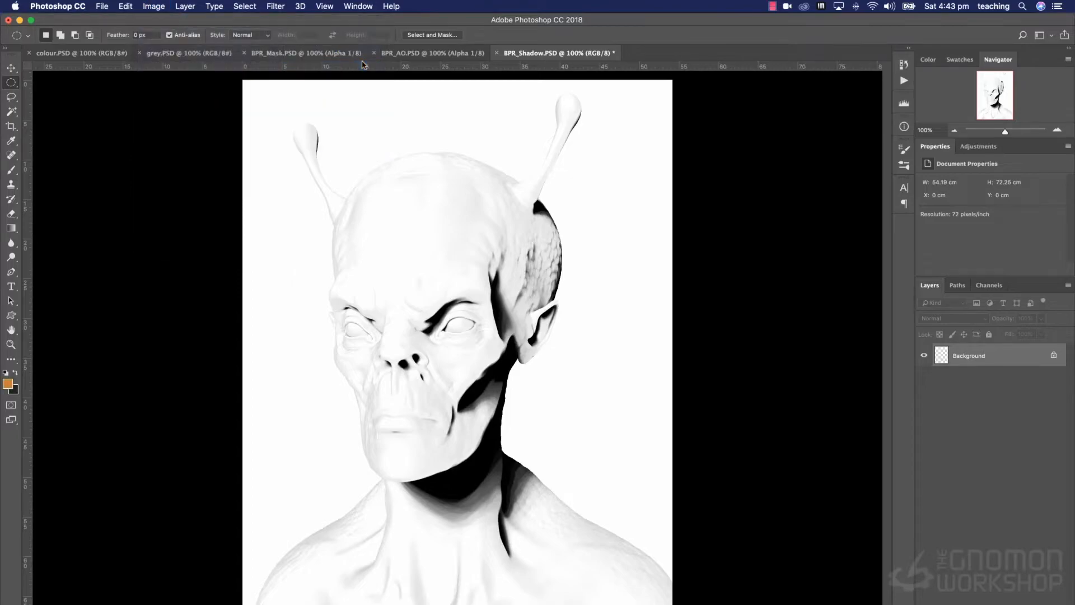
pyautogui.press('super+s')
pyautogui.press('super+w')
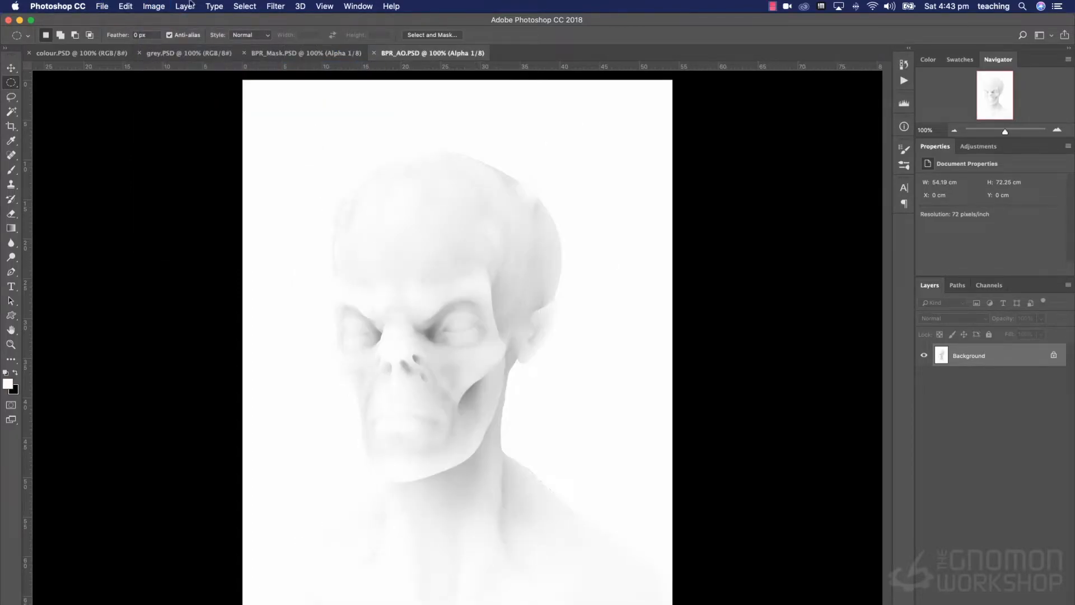
# - Convert BPR_AO.PSD from Multichannel to RGB Color by way of Grayscale, and save and close it
pyautogui.click(154, 7)
pyautogui.moveTo(160, 19)
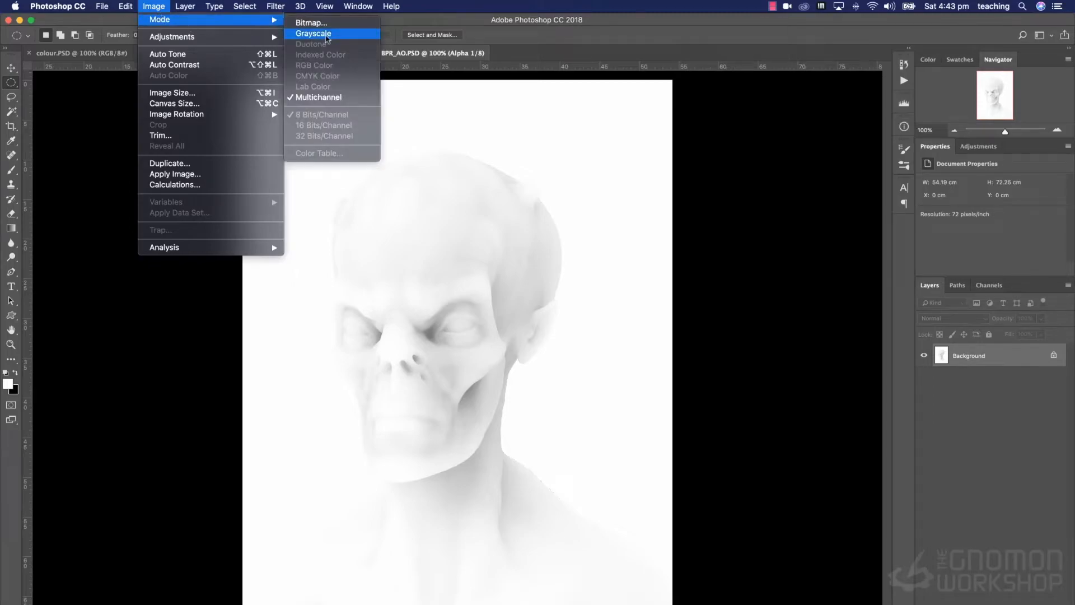
pyautogui.click(313, 32)
pyautogui.click(152, 6)
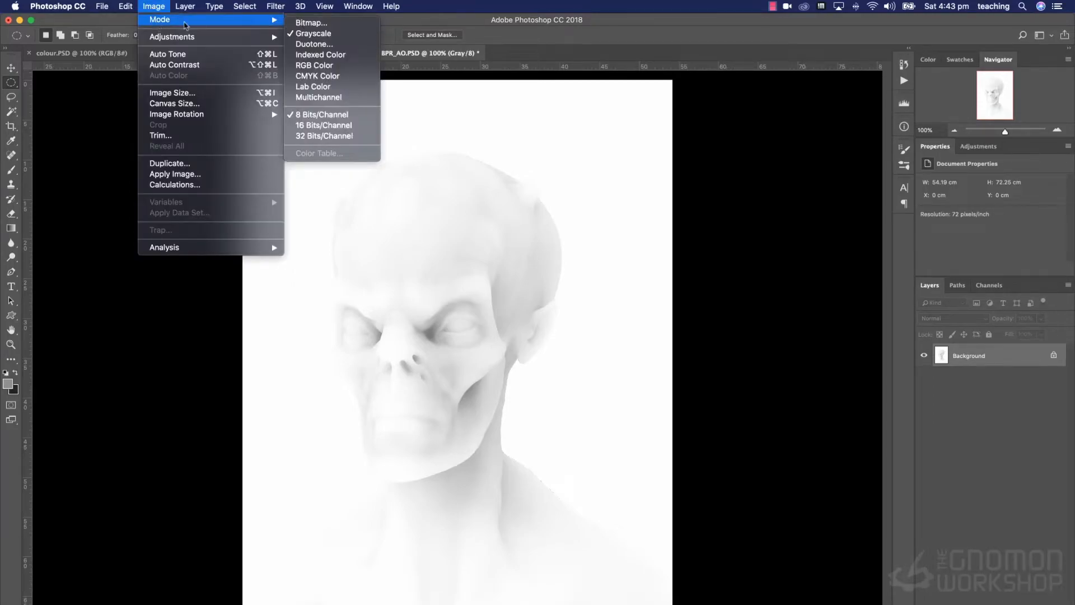
pyautogui.click(314, 65)
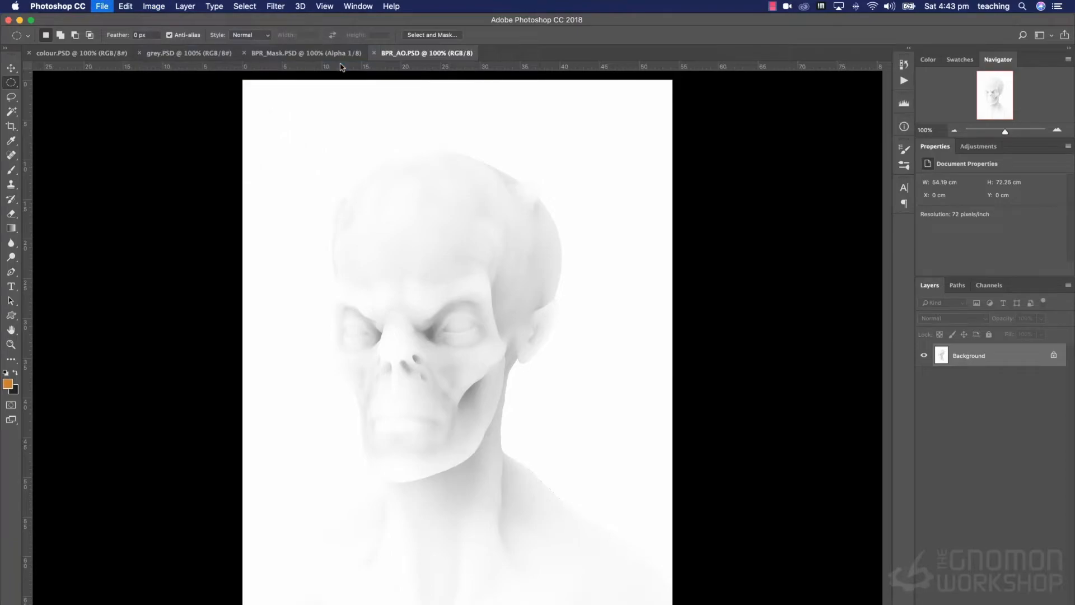
pyautogui.press('super+w')
# - Convert BPR_Mask.PSD from Multichannel to RGB Color by way of Grayscale, and save and close it
pyautogui.click(153, 6)
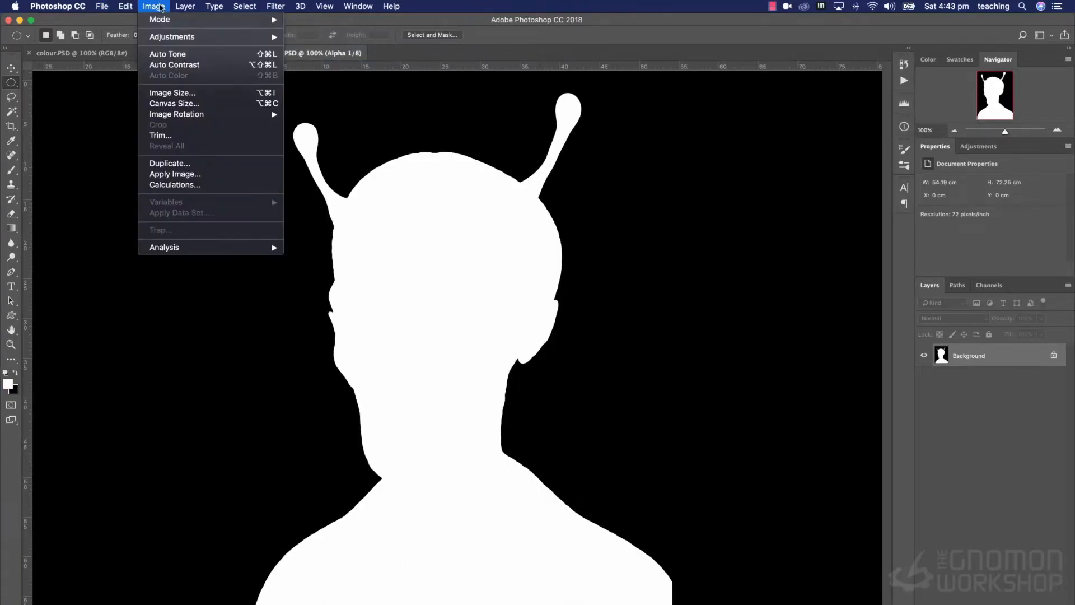
pyautogui.moveTo(161, 20)
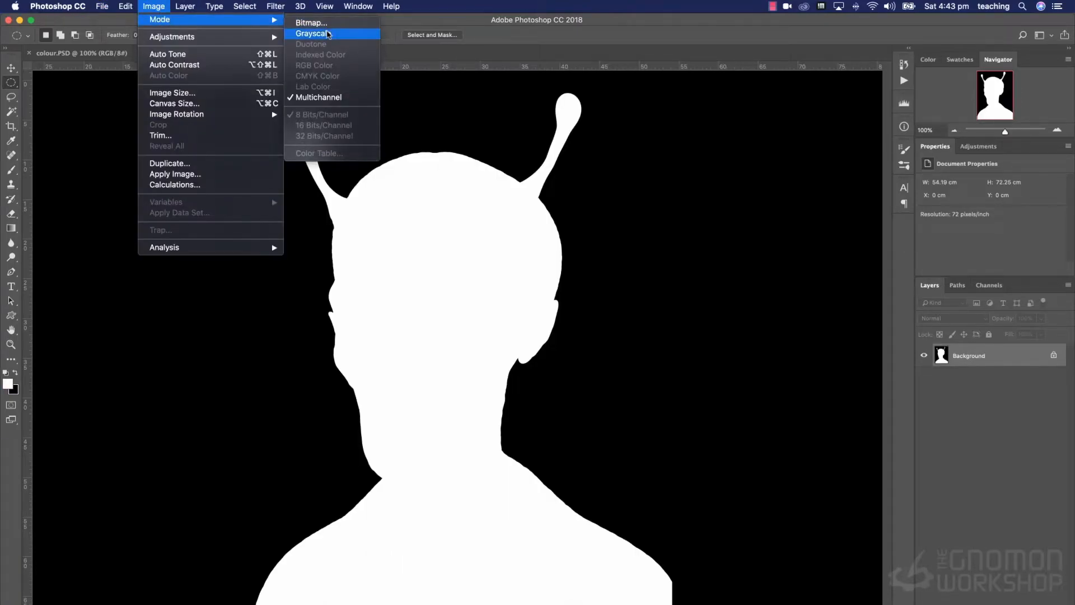
pyautogui.click(313, 33)
pyautogui.click(153, 6)
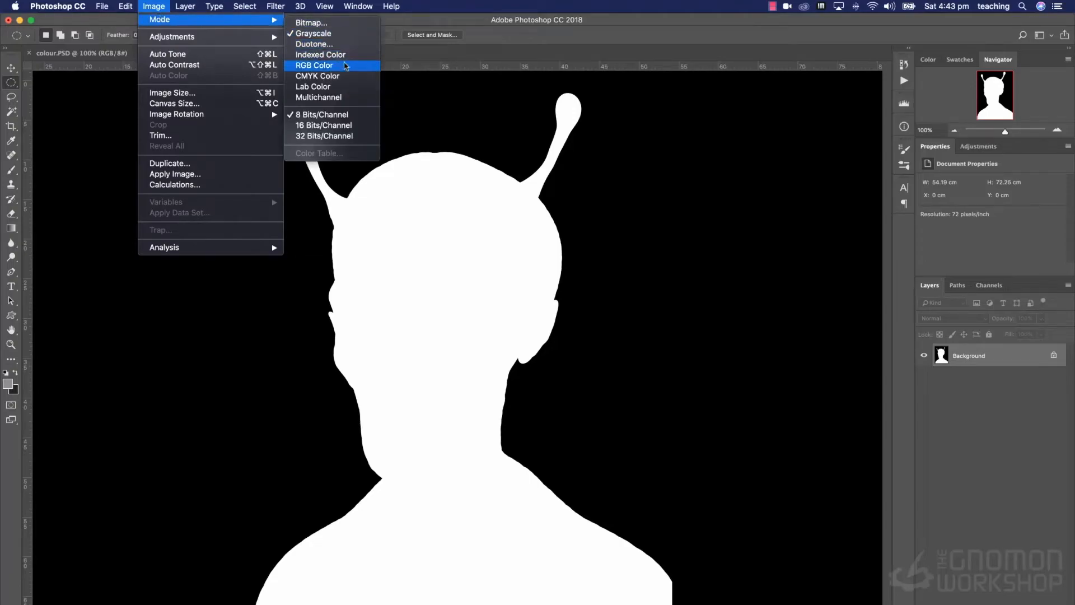
pyautogui.click(343, 66)
pyautogui.press('super+w')
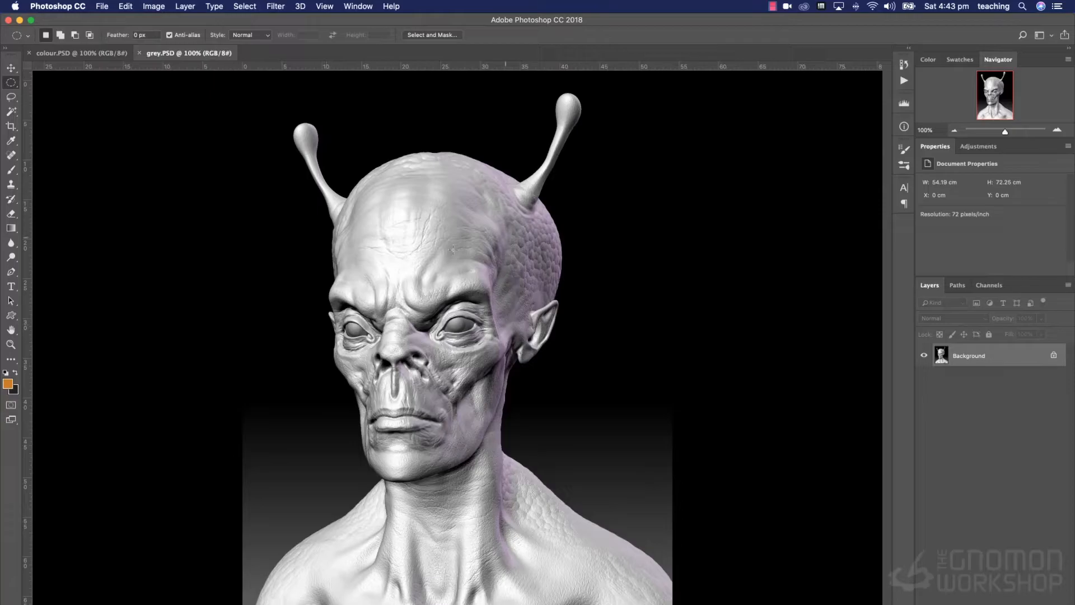
# - Close grey.PSD and colour.PSD, and load all eight PSD files from the passes folder into one layered document
pyautogui.press('super+w')
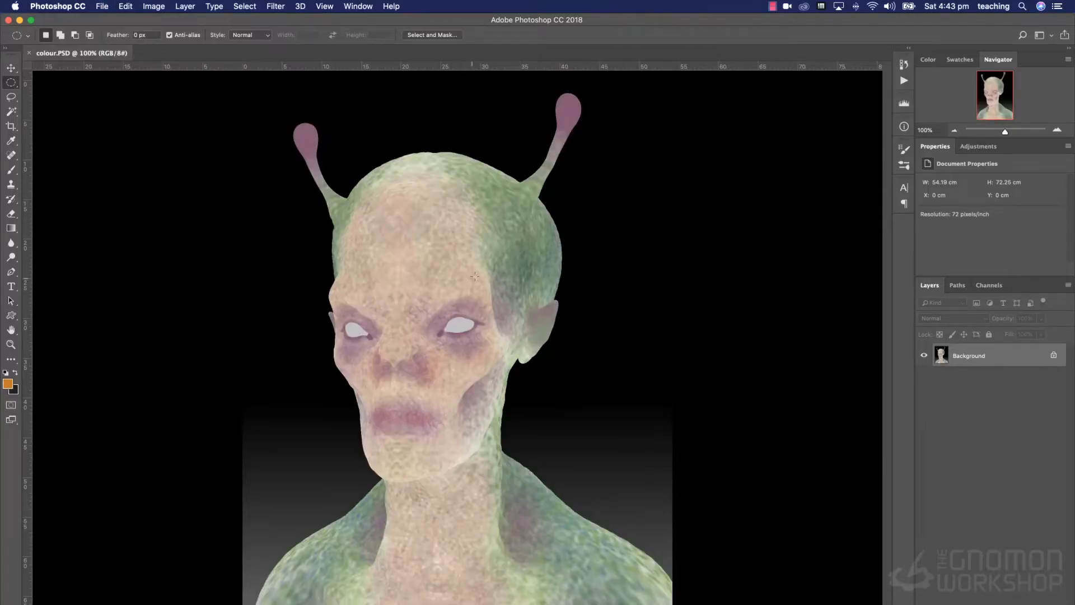
pyautogui.press('super+w')
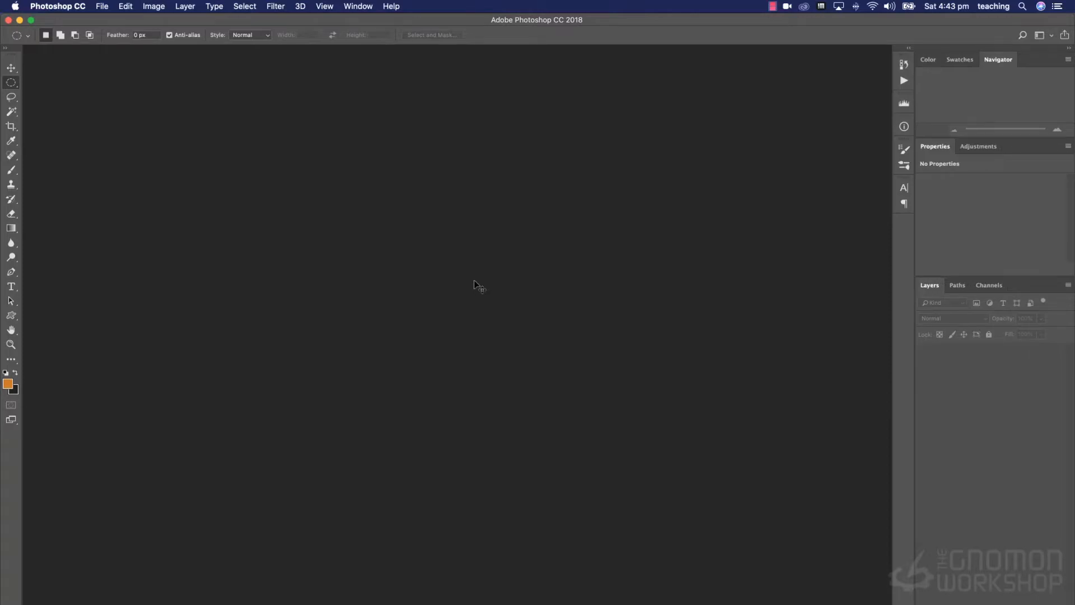
pyautogui.click(104, 7)
pyautogui.moveTo(168, 266)
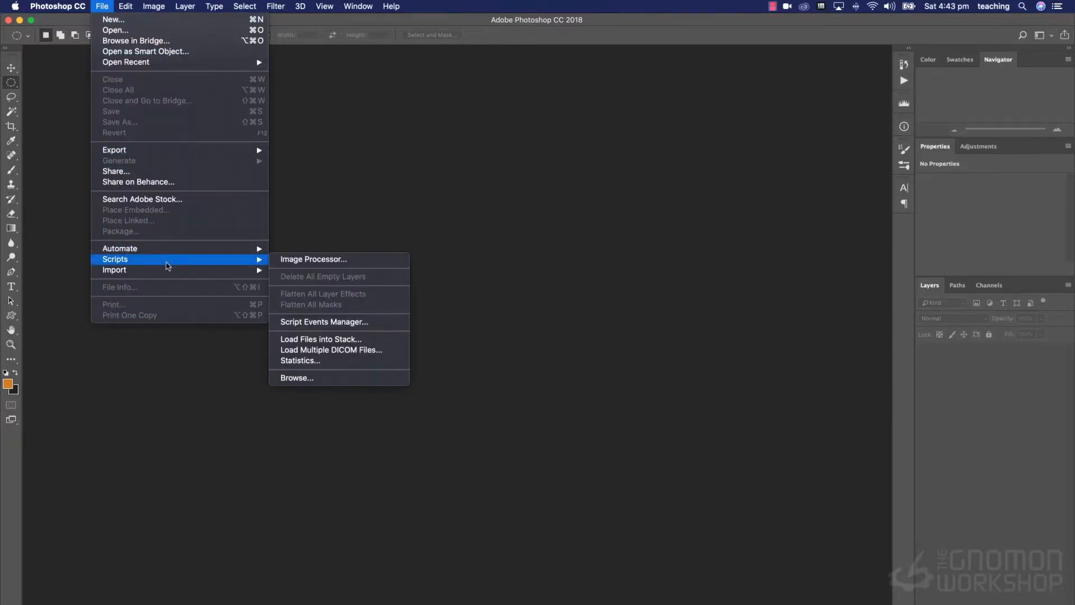
pyautogui.click(349, 339)
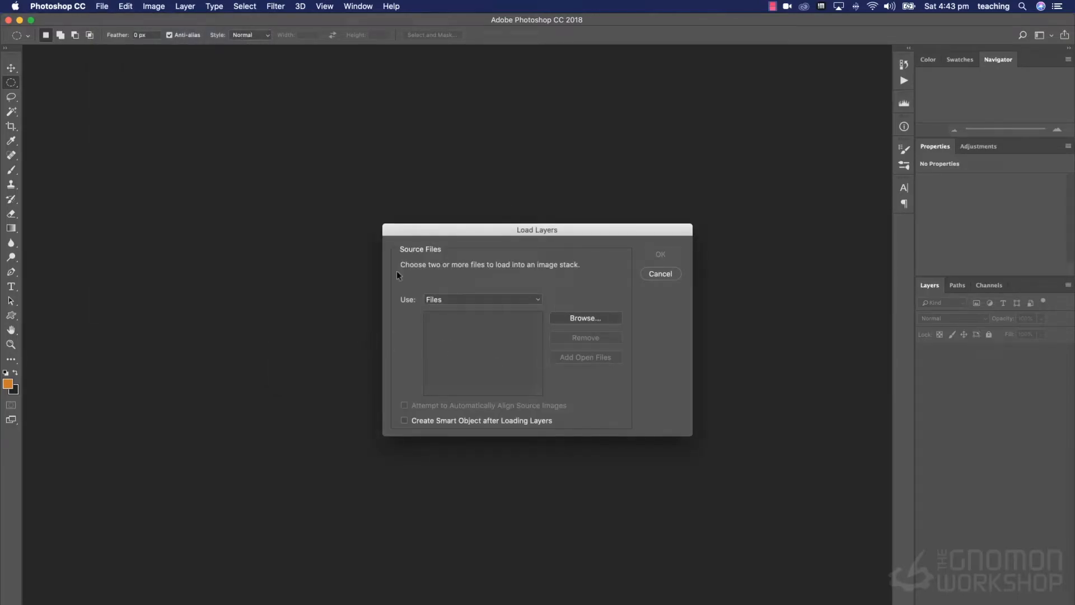
pyautogui.click(574, 318)
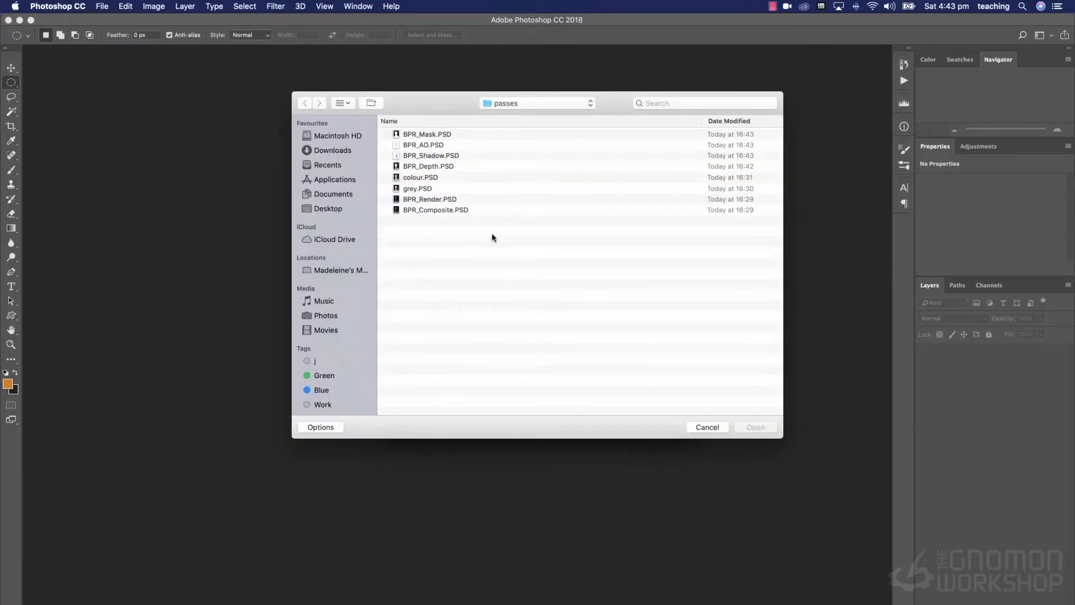
pyautogui.click(411, 134)
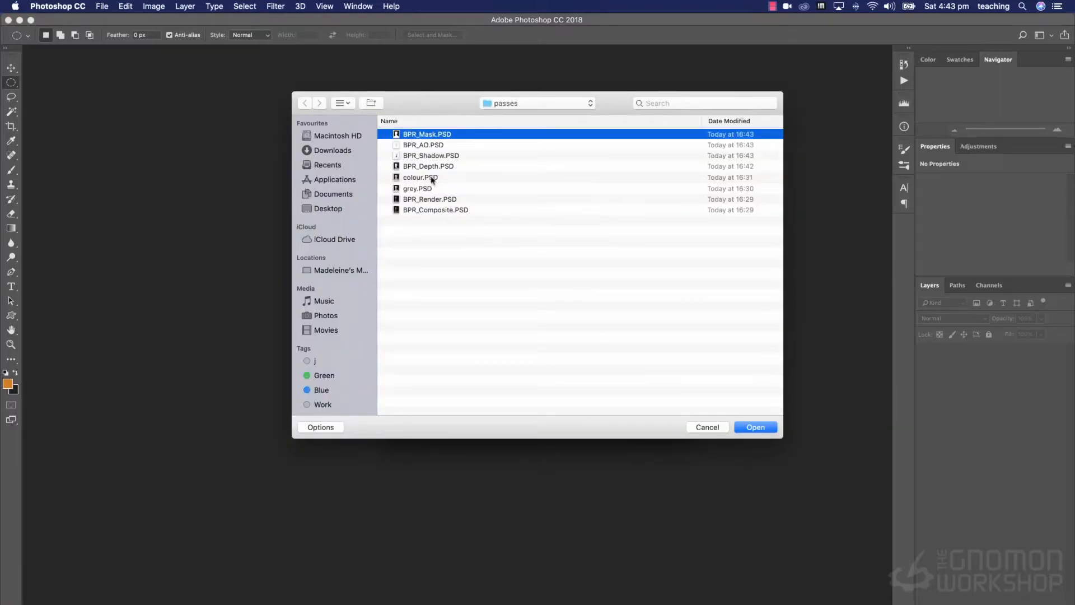
pyautogui.keyDown('super'); pyautogui.click(438, 210); pyautogui.keyUp('super')
pyautogui.moveTo(438, 224); pyautogui.dragTo(417, 133)
pyautogui.click(755, 426)
pyautogui.click(660, 256)
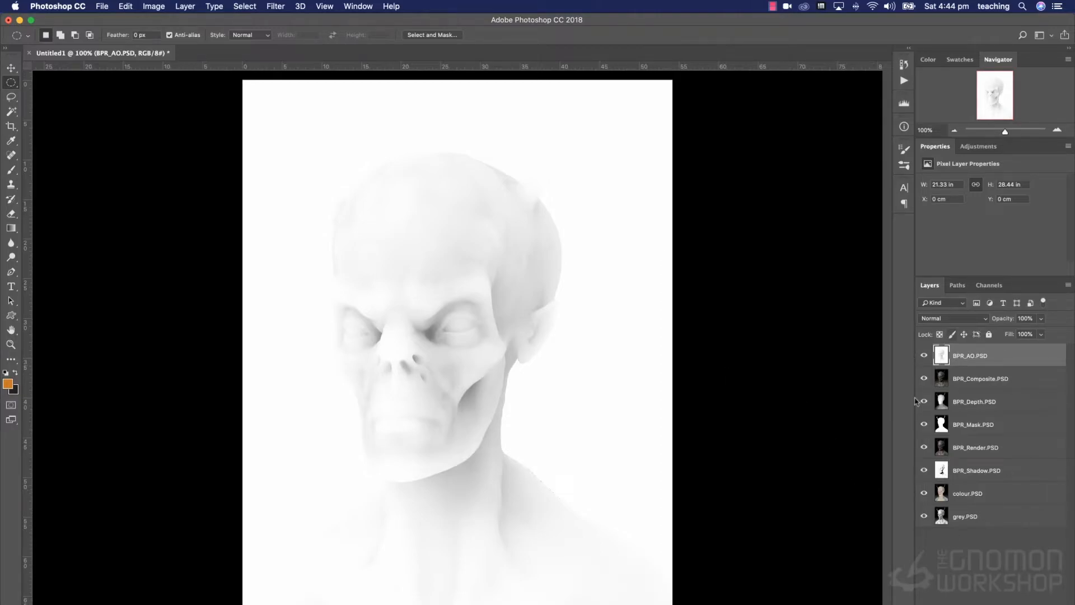
# - Move the BPR_Shadow.PSD layer directly below BPR_AO.PSD and place BPR_Composite.PSD at the bottom of the layer stack
pyautogui.click(945, 517)
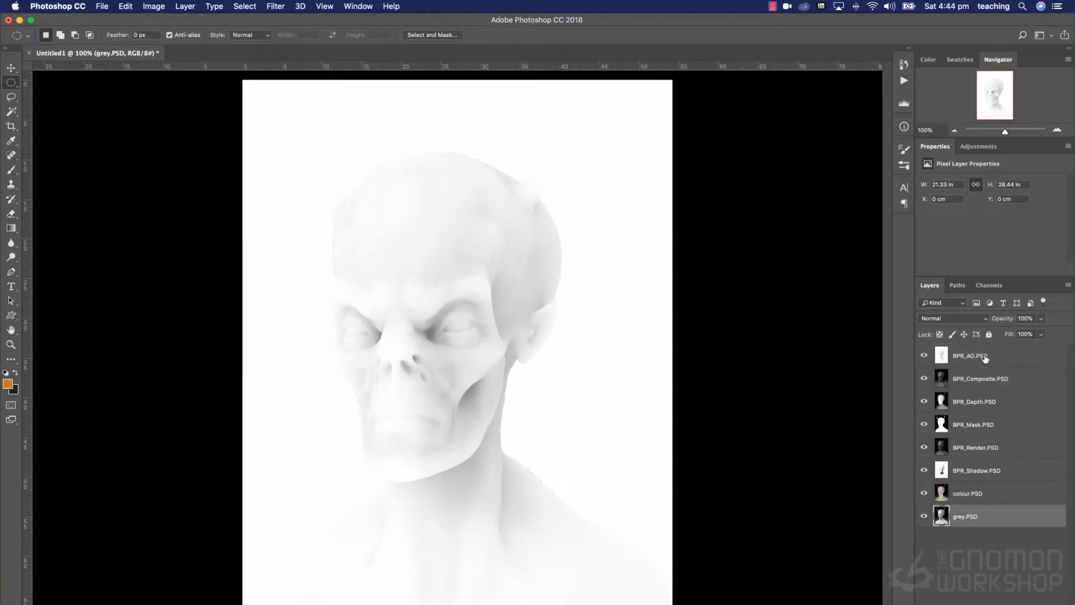
pyautogui.moveTo(940, 472); pyautogui.dragTo(949, 375)
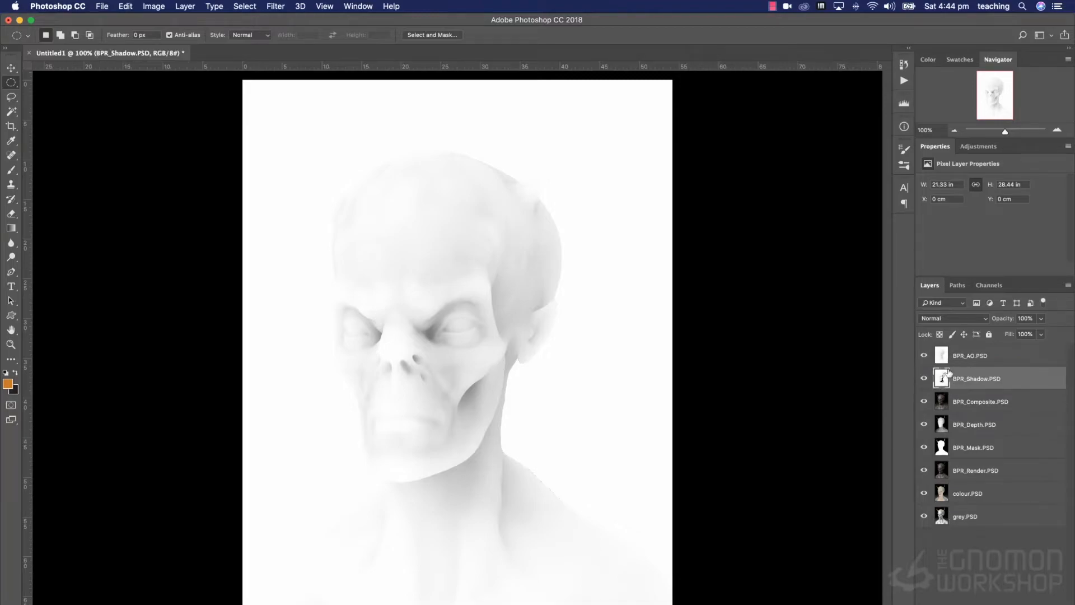
pyautogui.moveTo(944, 401); pyautogui.dragTo(925, 515)
pyautogui.click(925, 516)
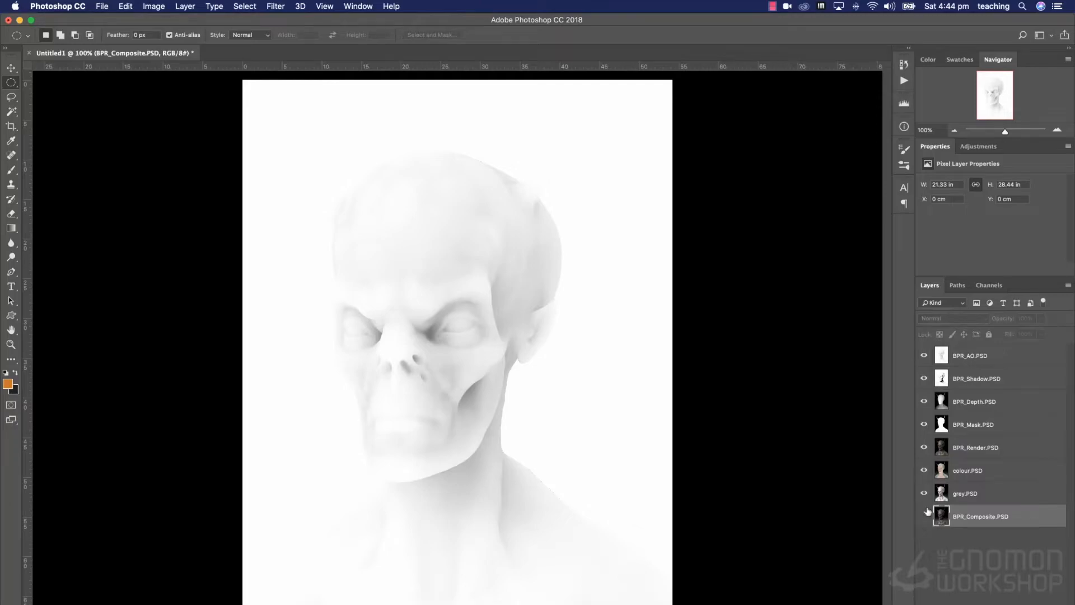
pyautogui.click(924, 517)
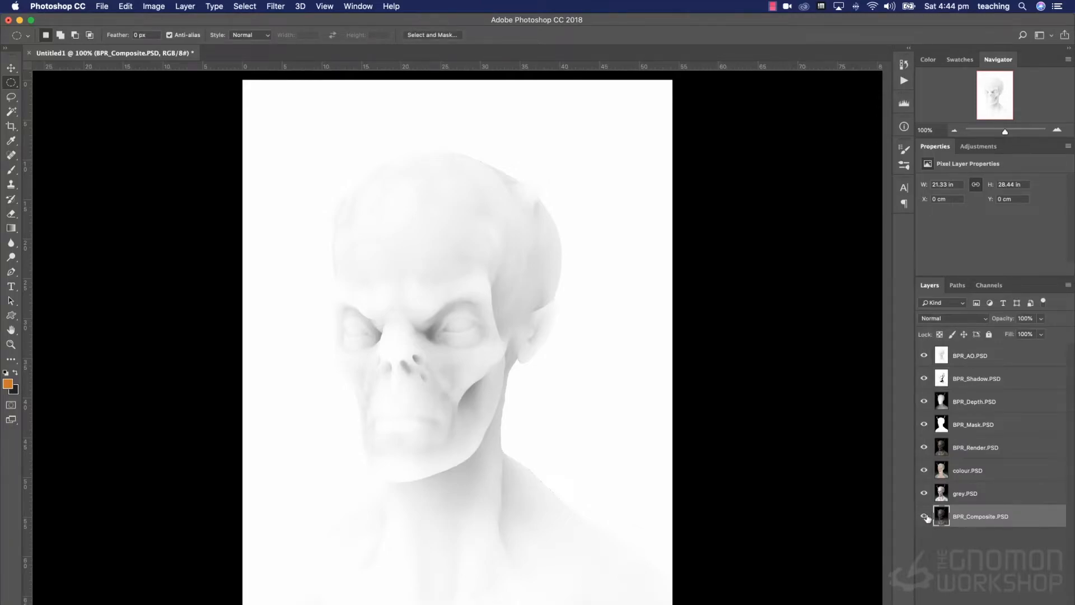
# - Bring BPR_Mask.PSD and BPR_Depth.PSD to the top of the layer stack and put them in a hidden group named util
pyautogui.moveTo(941, 426); pyautogui.dragTo(953, 361)
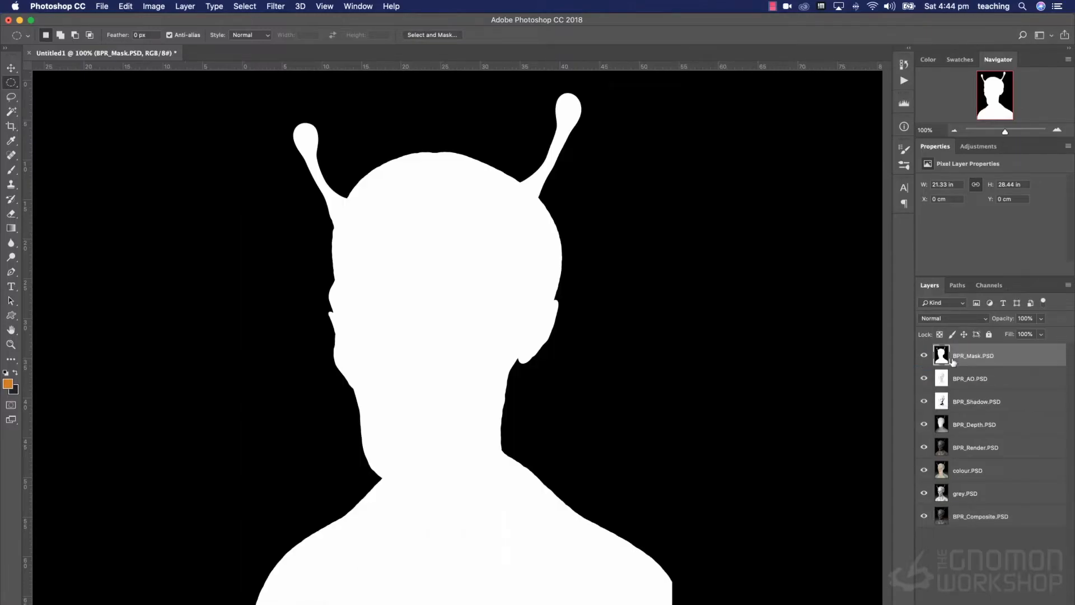
pyautogui.moveTo(954, 424); pyautogui.dragTo(956, 362)
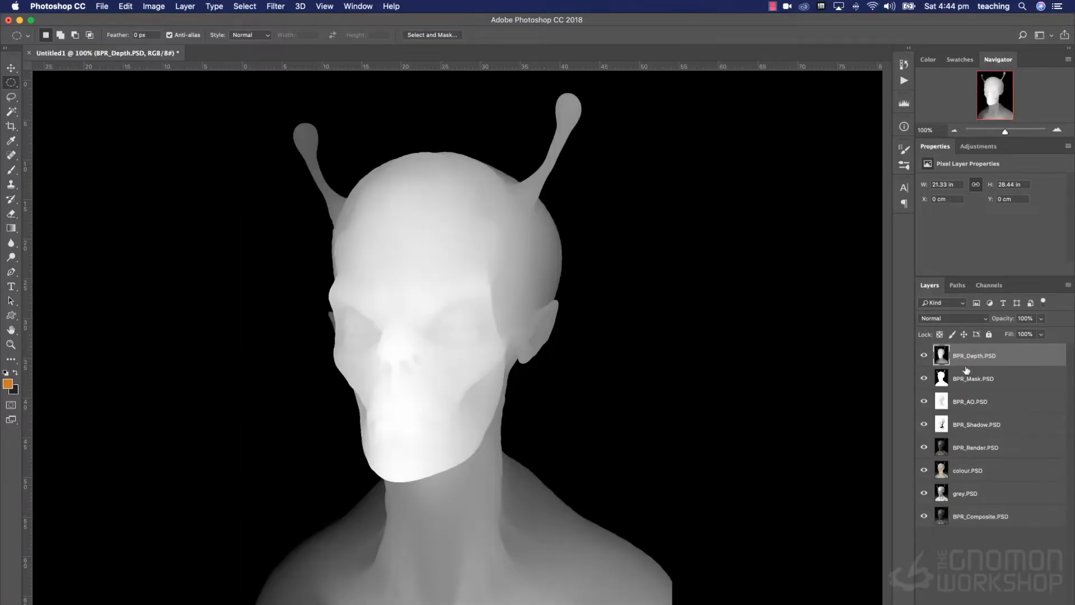
pyautogui.keyDown('shift'); pyautogui.click(966, 379); pyautogui.keyUp('shift')
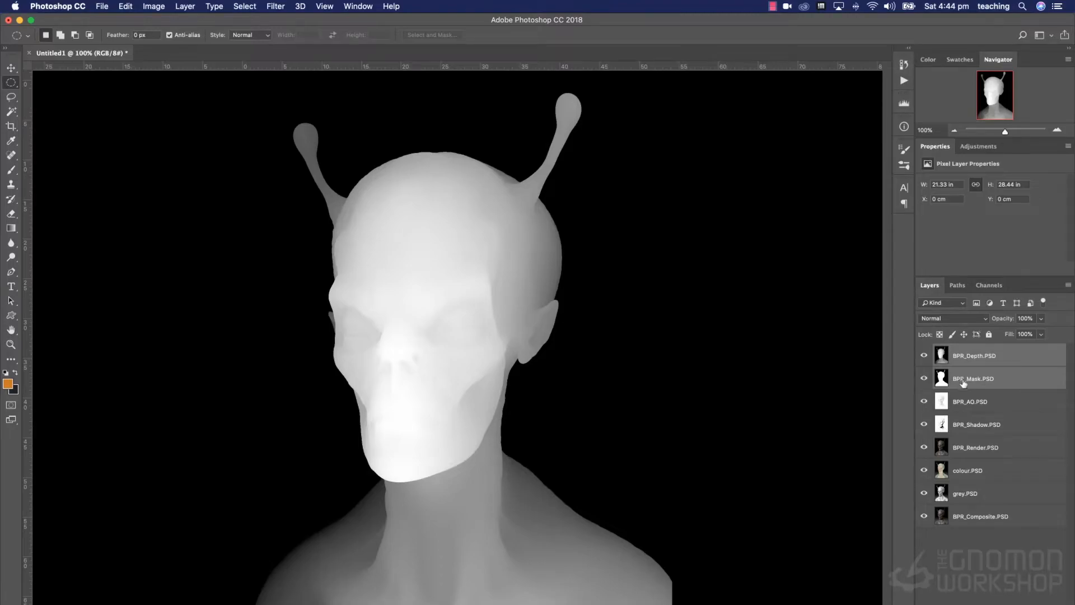
pyautogui.press('super+g')
pyautogui.doubleClick(965, 351)
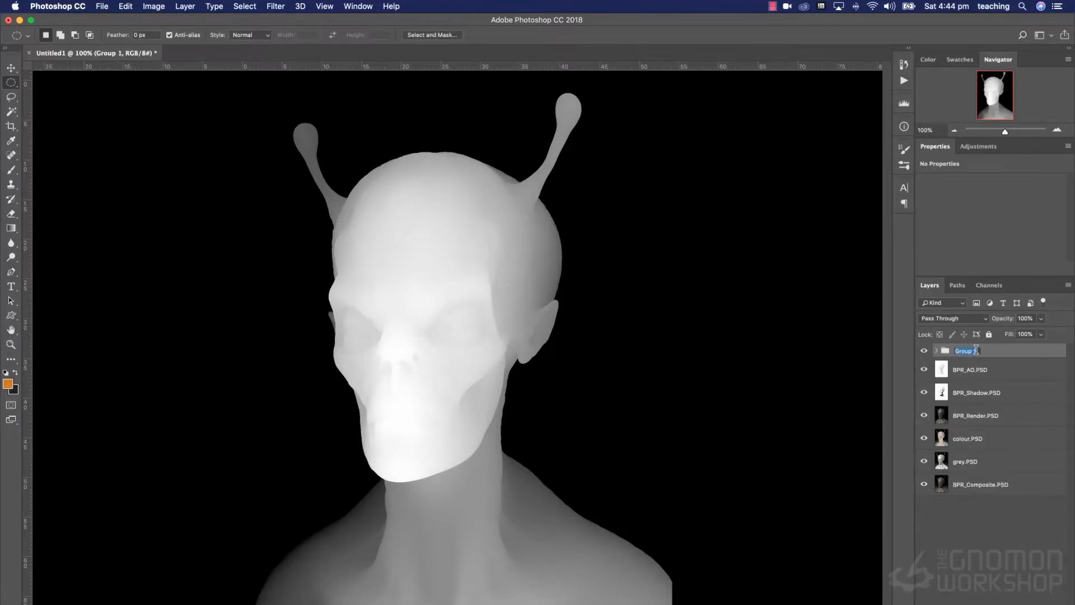
pyautogui.write('til')
pyautogui.press('Return')
pyautogui.click(925, 351)
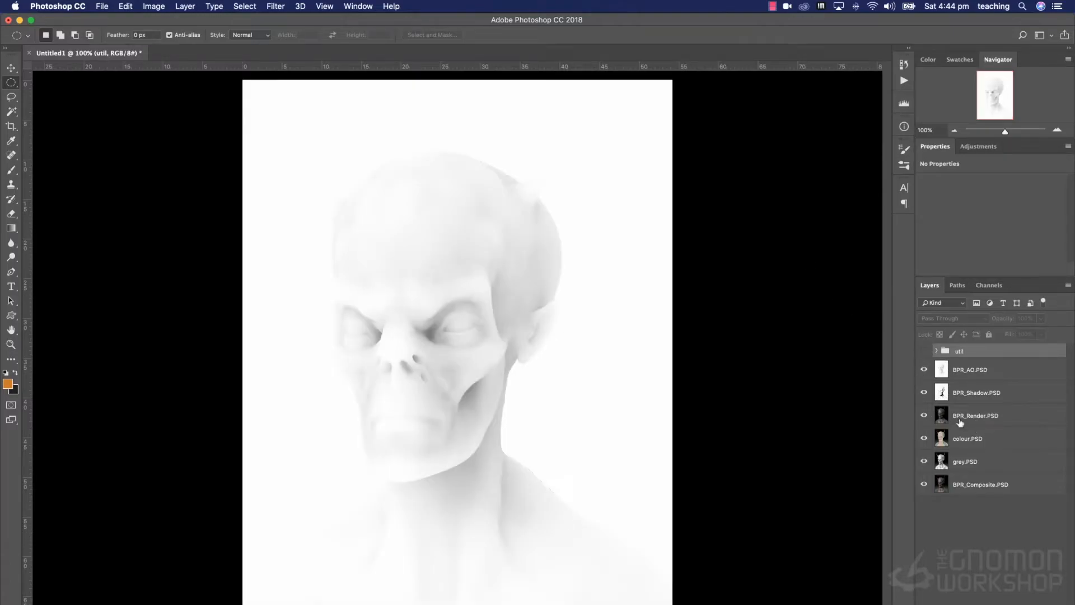
# - Move BPR_Render.PSD to the bottom of the stack and hide BPR_AO.PSD and BPR_Shadow.PSD, leaving colour.PSD and grey.PSD shown
pyautogui.moveTo(943, 418); pyautogui.dragTo(944, 490)
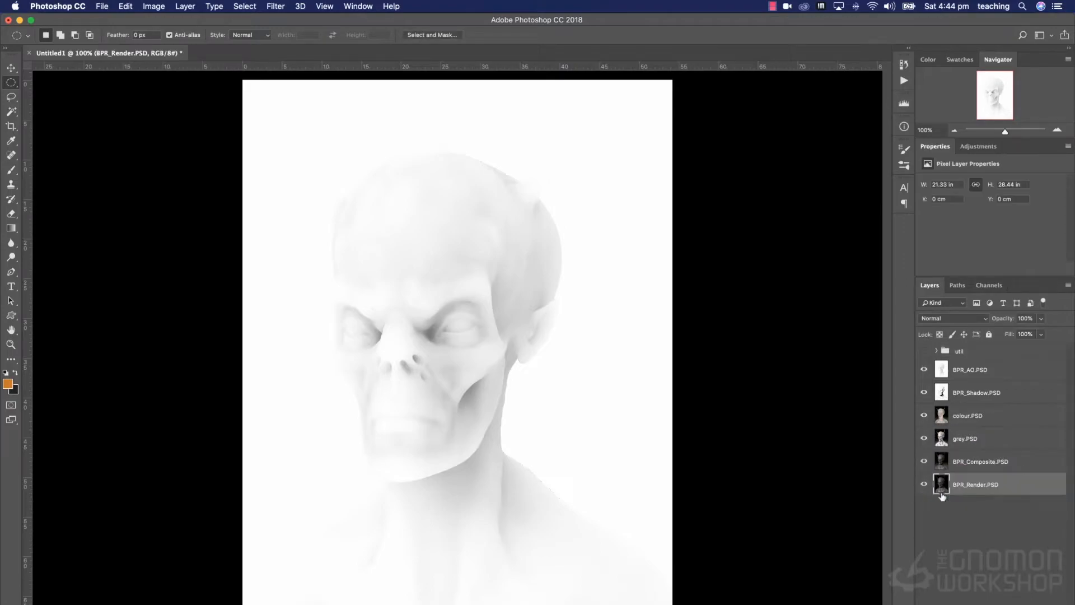
pyautogui.moveTo(924, 370); pyautogui.dragTo(924, 394)
pyautogui.click(924, 370)
pyautogui.moveTo(924, 370); pyautogui.dragTo(925, 440)
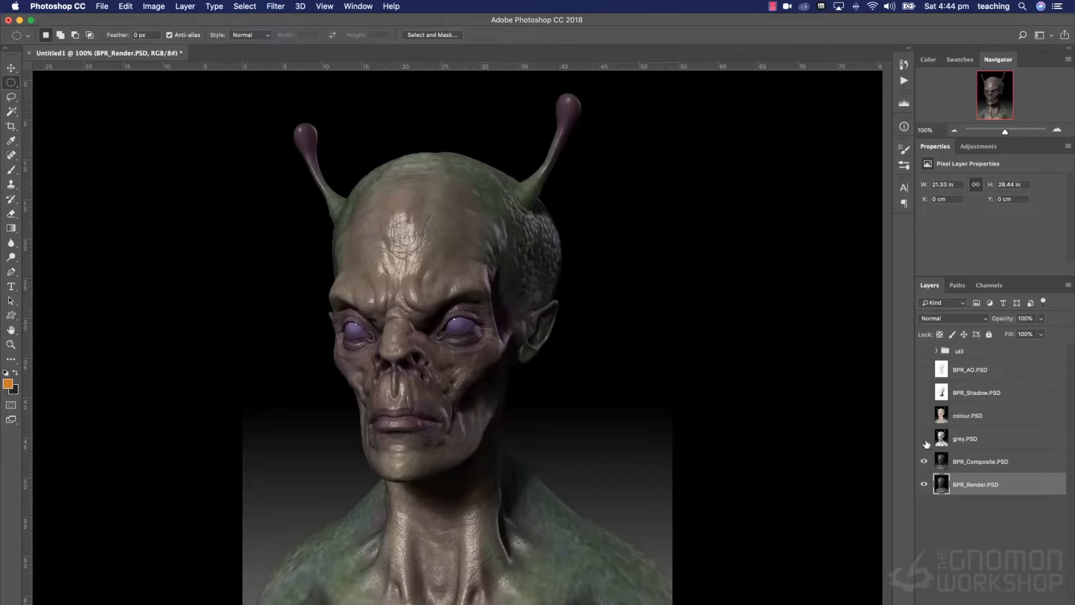
pyautogui.click(925, 415)
# - Set the colour.PSD layer's blend mode to Color
pyautogui.click(949, 417)
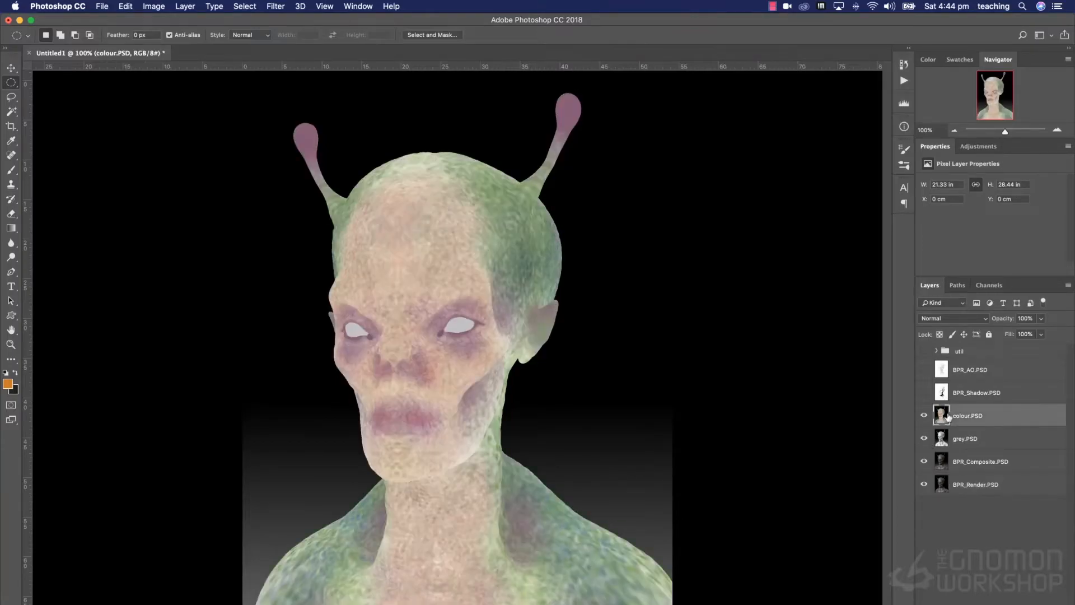
pyautogui.click(957, 320)
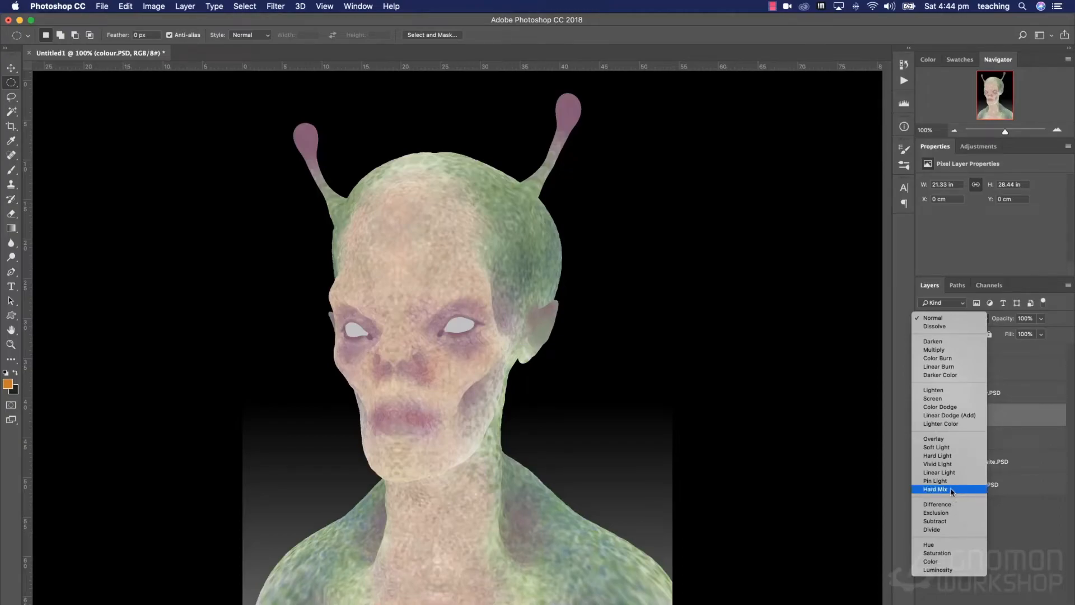
pyautogui.click(960, 563)
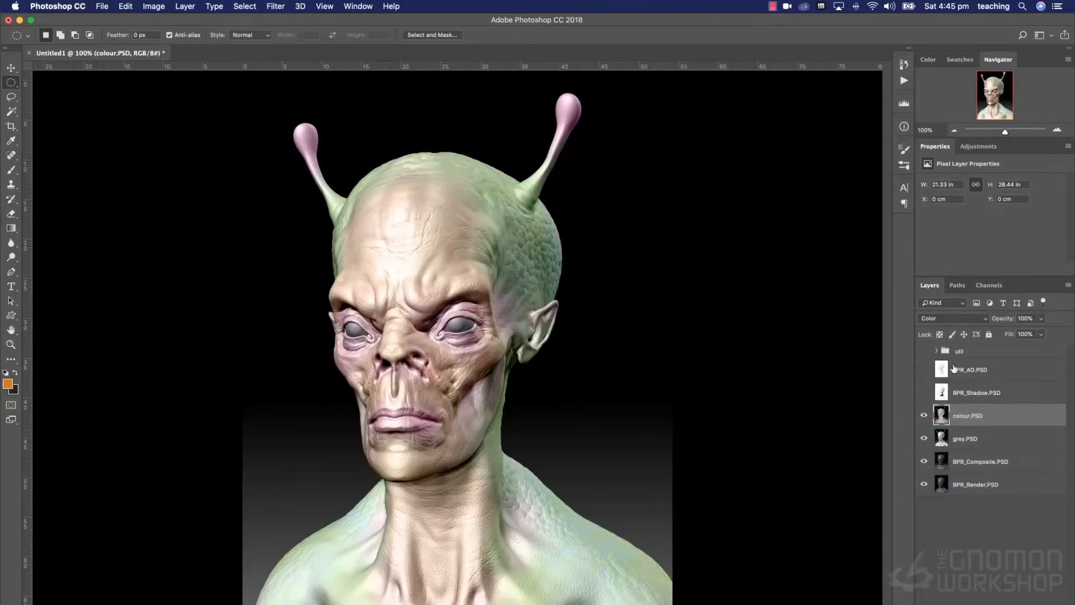
# - Try Overlay, Hard Light, Soft Light, Saturation and Hue blending on the colour.PSD layer, and return it to Color
pyautogui.click(952, 319)
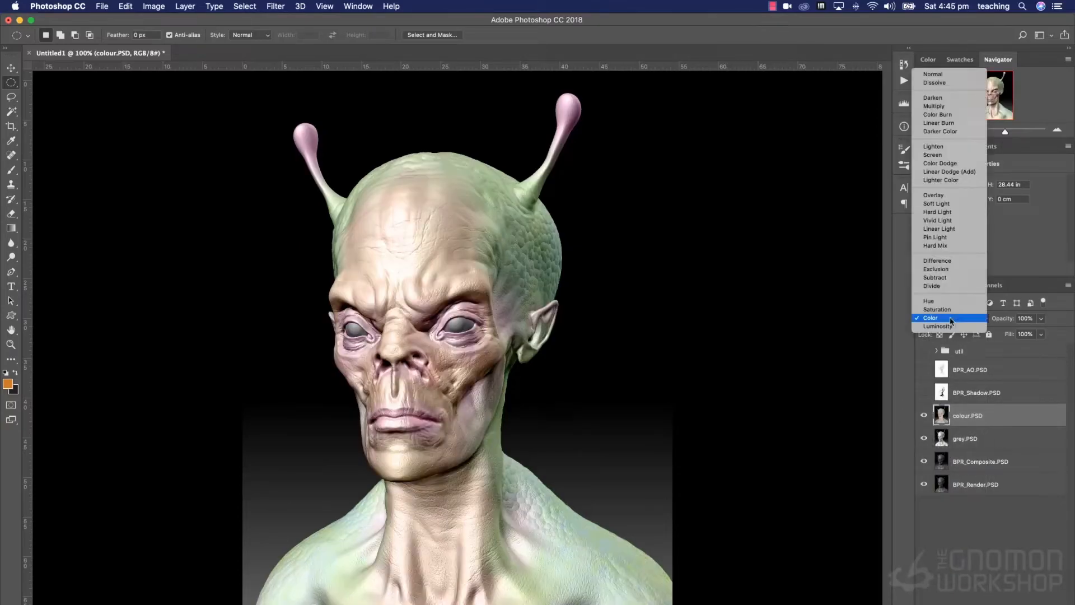
pyautogui.click(943, 195)
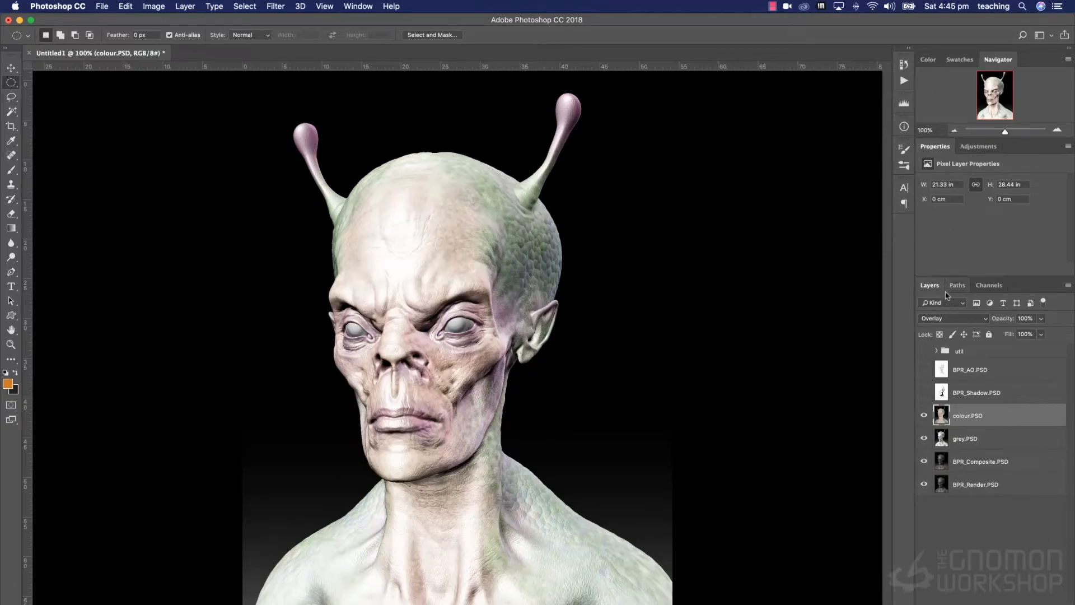
pyautogui.click(951, 318)
pyautogui.click(949, 334)
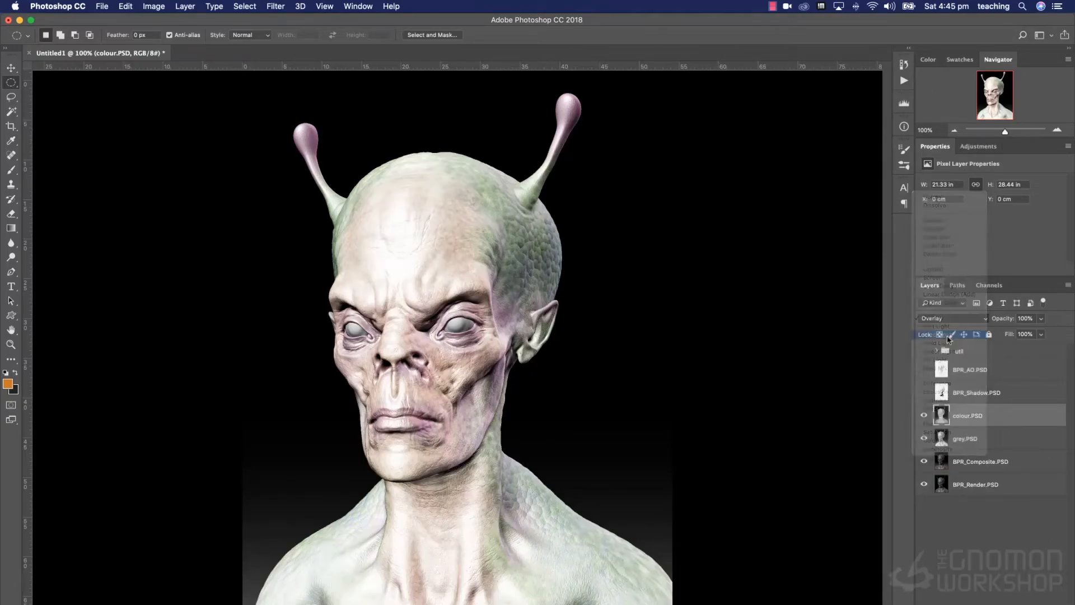
pyautogui.click(950, 324)
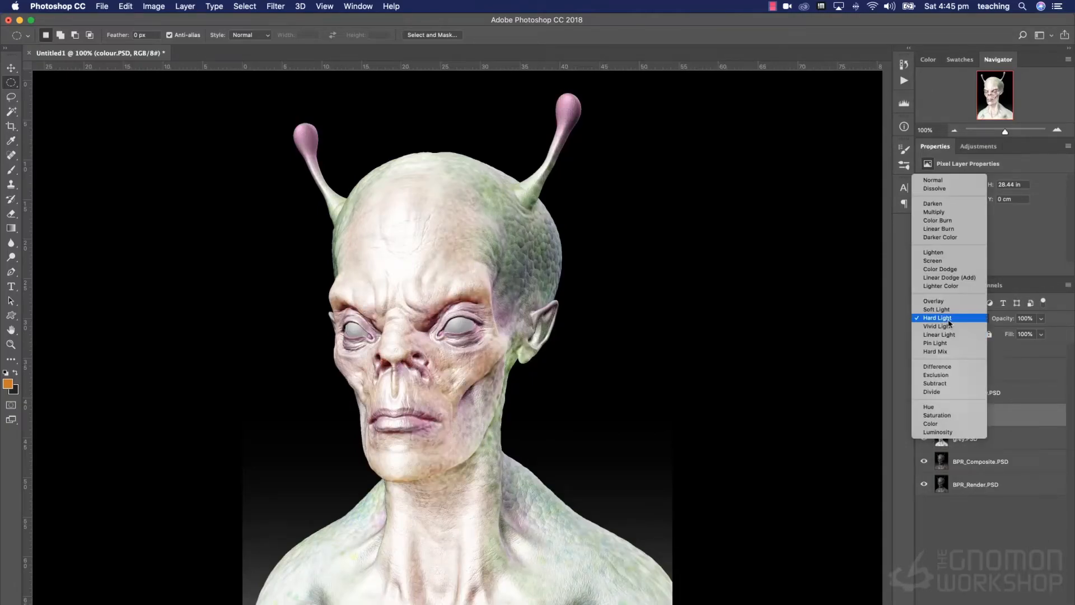
pyautogui.click(951, 312)
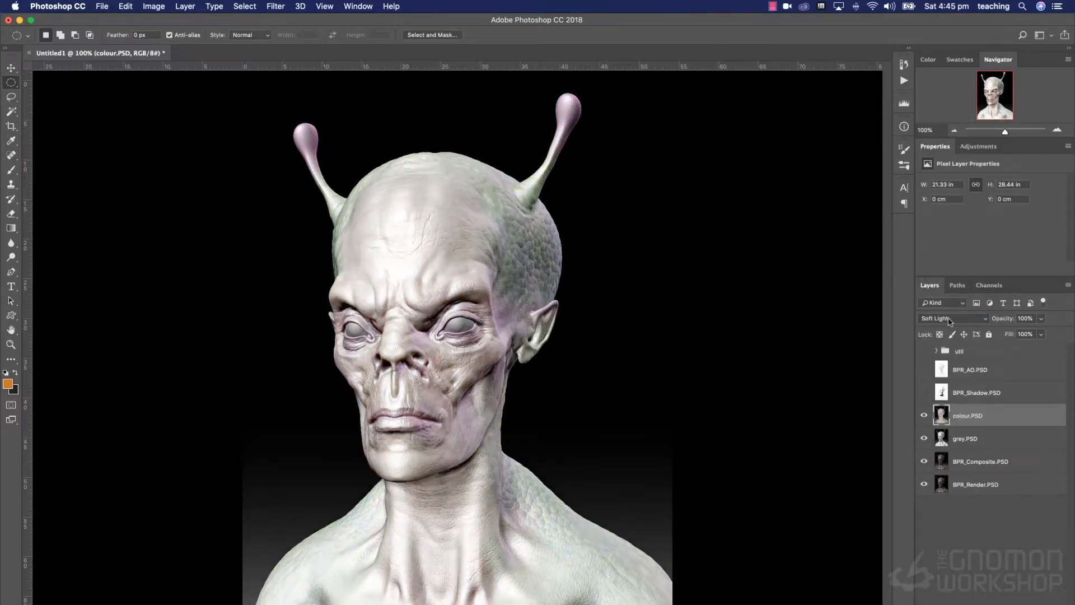
pyautogui.click(951, 319)
pyautogui.click(957, 424)
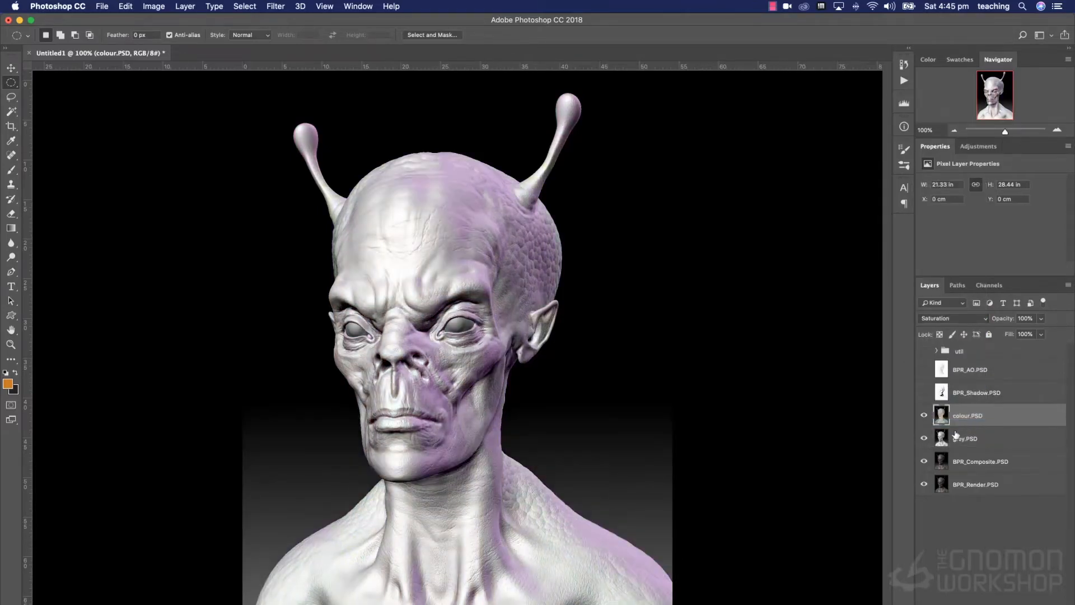
pyautogui.click(958, 319)
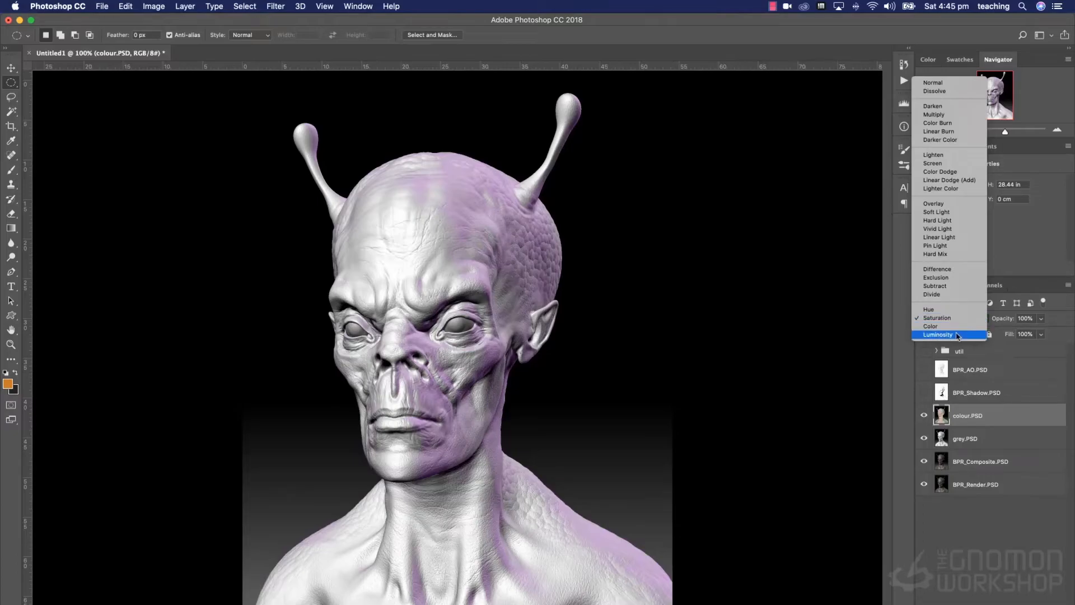
pyautogui.click(949, 309)
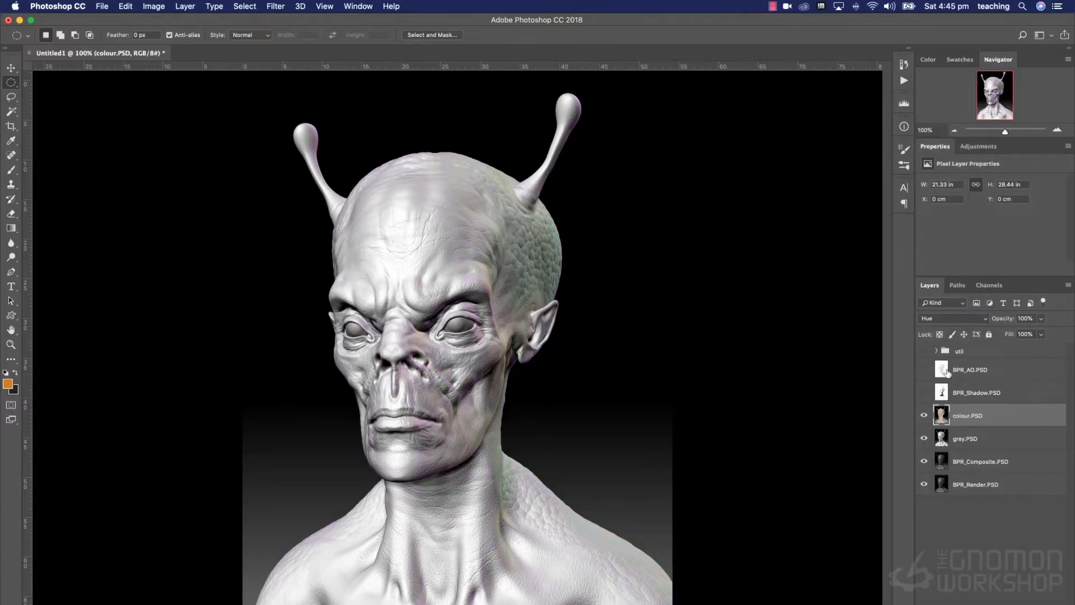
pyautogui.click(952, 319)
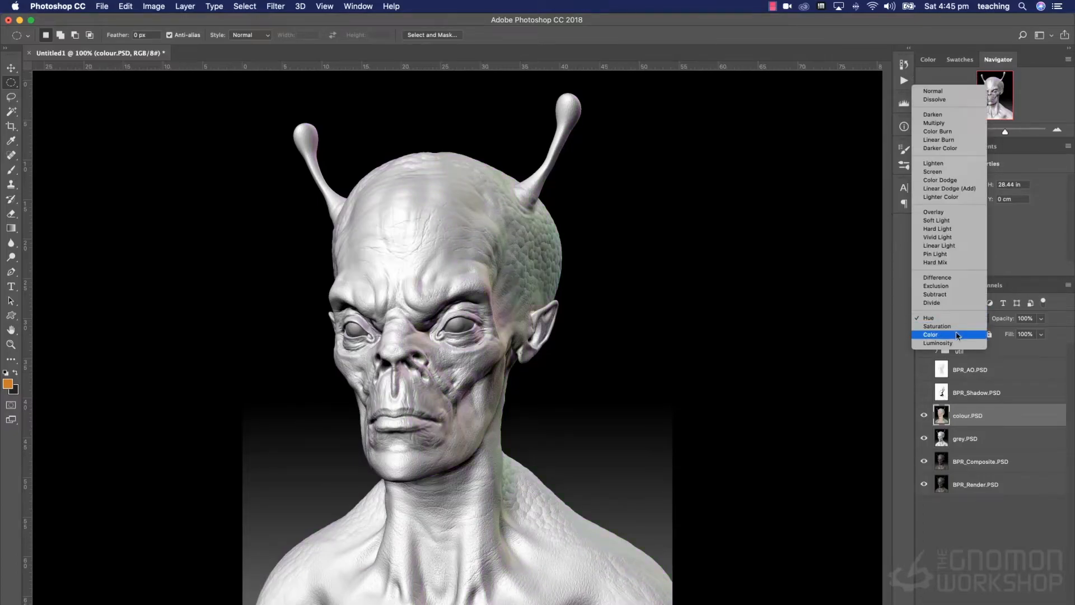
pyautogui.click(959, 336)
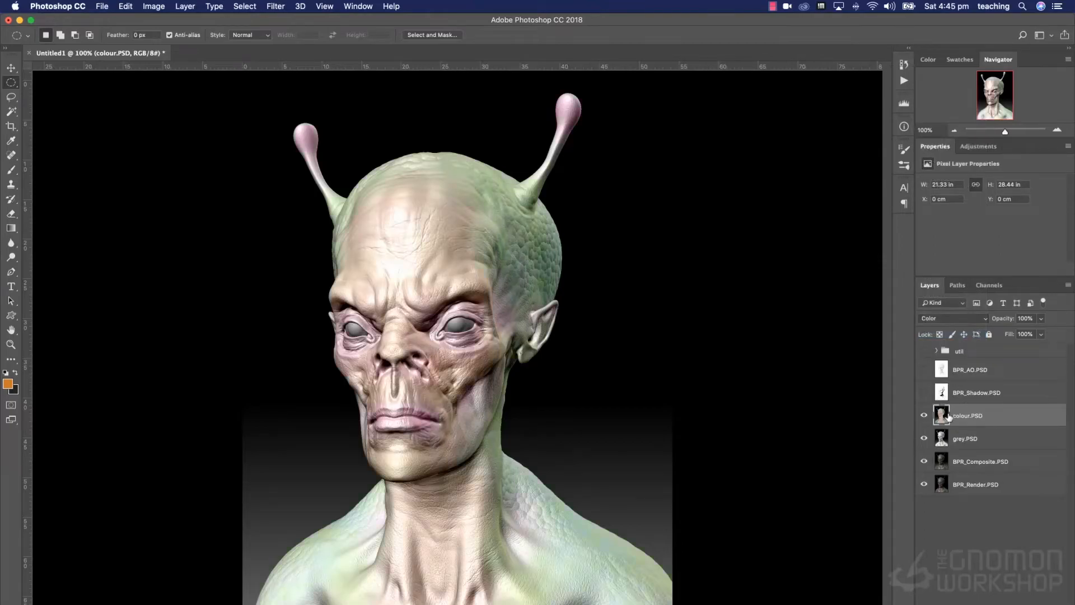
pyautogui.click(964, 440)
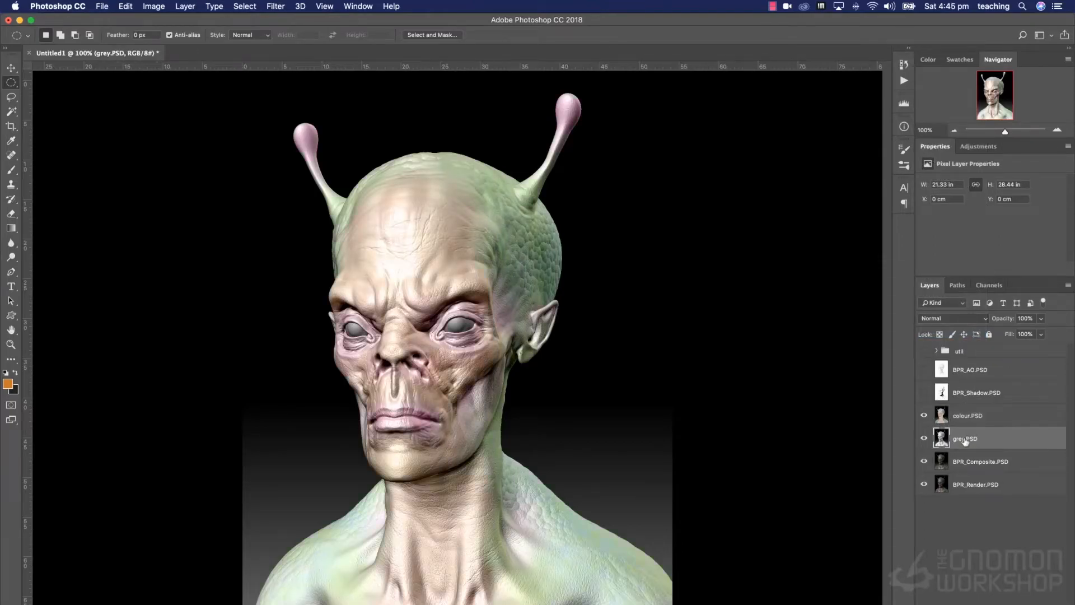
pyautogui.press('super+l')
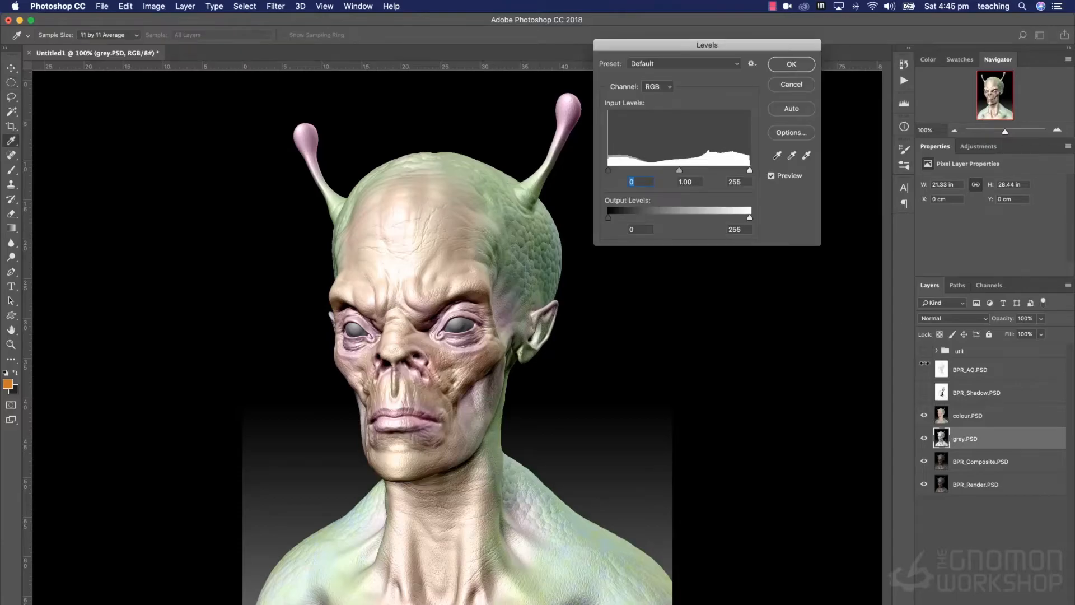
pyautogui.moveTo(750, 217); pyautogui.dragTo(791, 216)
pyautogui.click(797, 88)
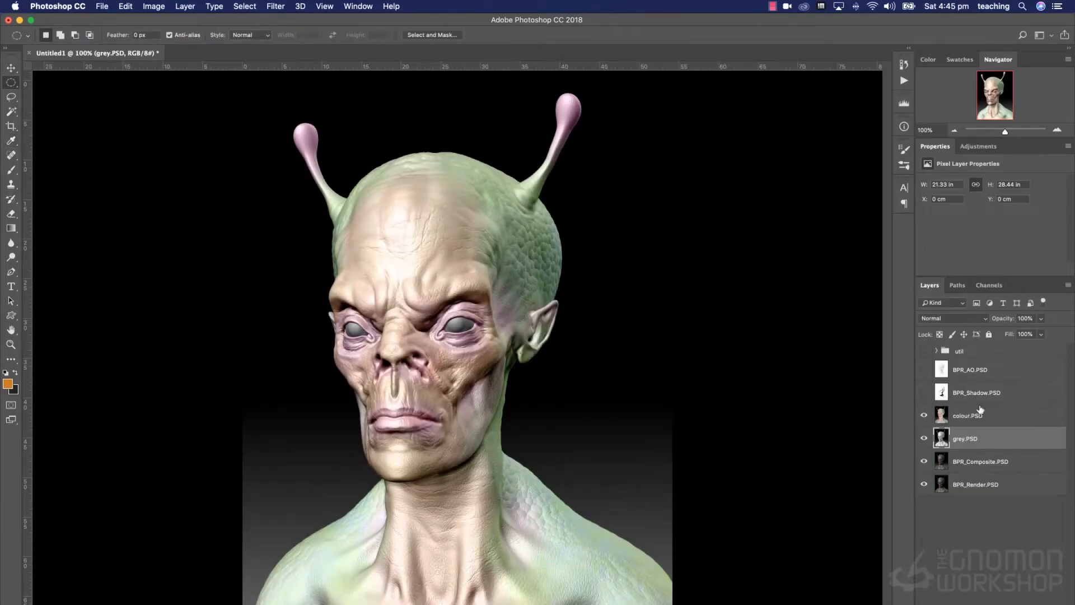
# - Show BPR_Shadow.PSD with colour.PSD hidden, and set the shadow layer to Multiply blending at 55% opacity
pyautogui.click(923, 394)
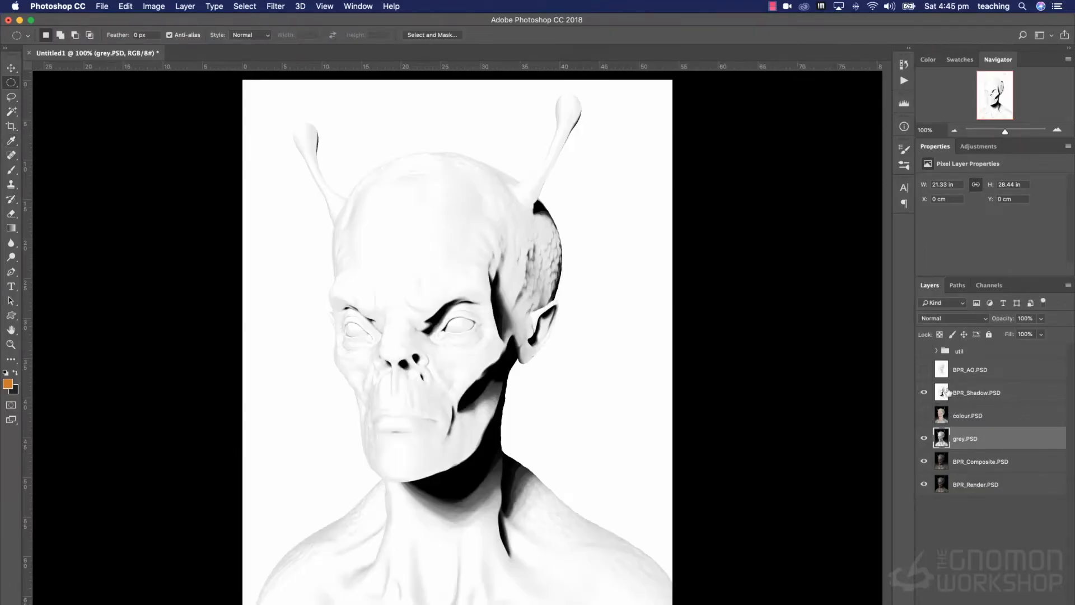
pyautogui.click(977, 395)
pyautogui.click(948, 318)
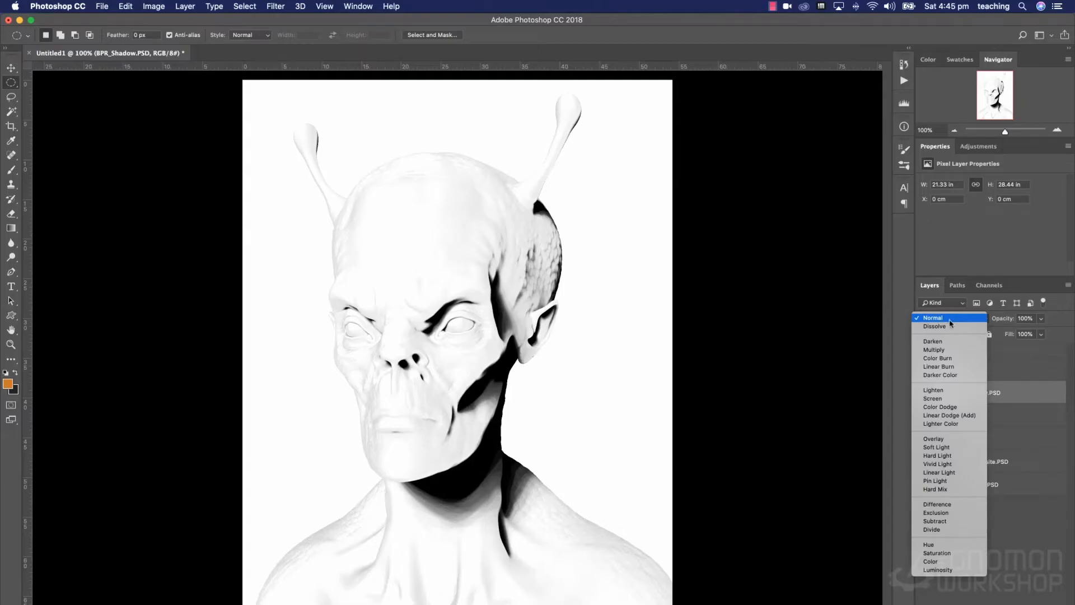
pyautogui.click(949, 361)
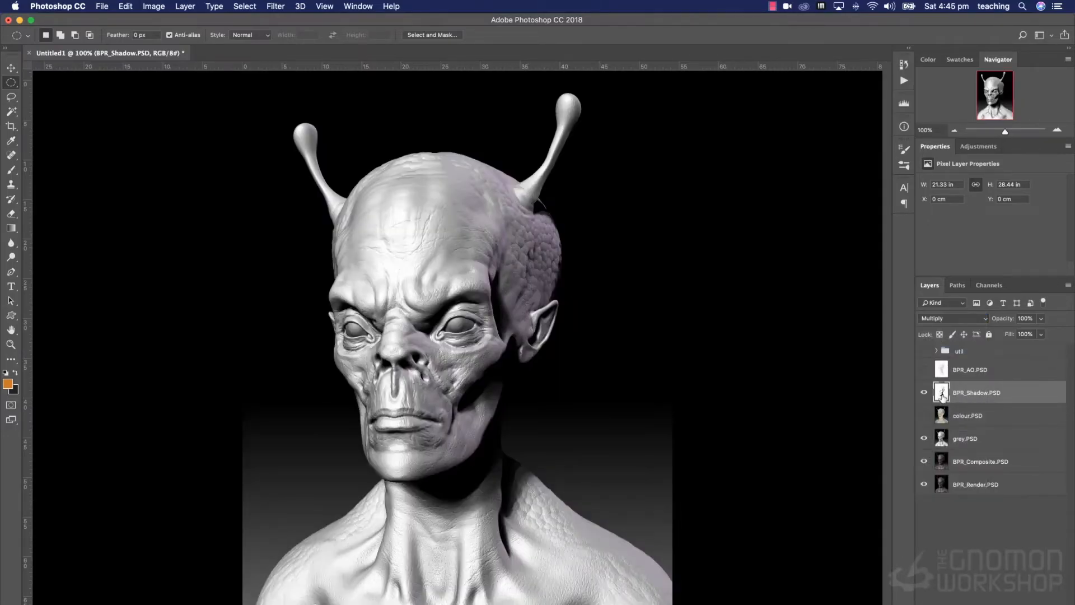
pyautogui.click(1041, 318)
pyautogui.moveTo(1043, 331); pyautogui.dragTo(1017, 335)
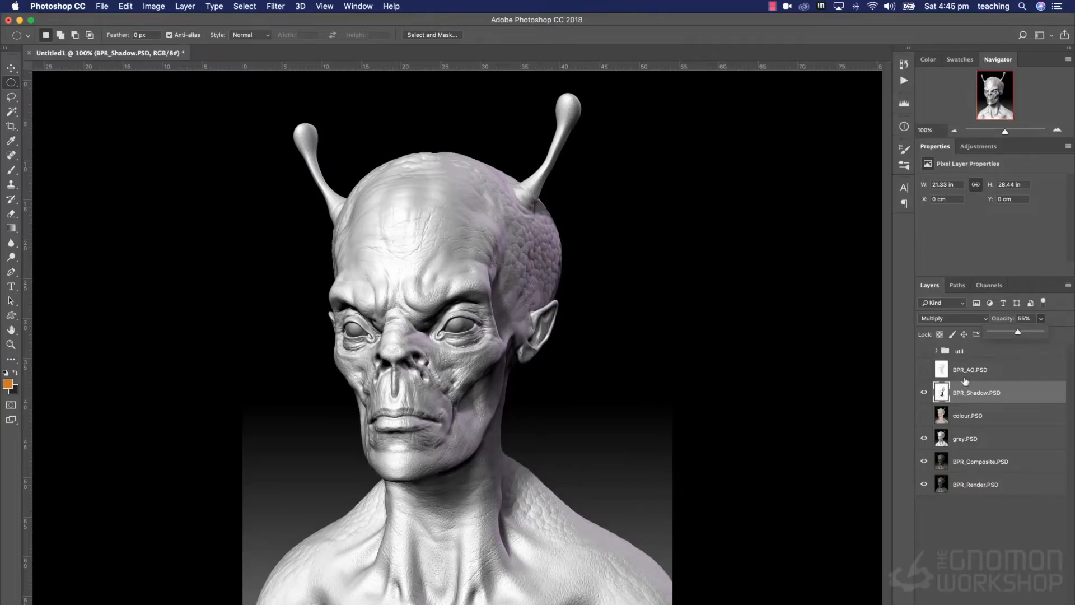
# - Show the BPR_AO.PSD layer and set it to Multiply blending at 95% opacity
pyautogui.click(957, 369)
pyautogui.click(924, 369)
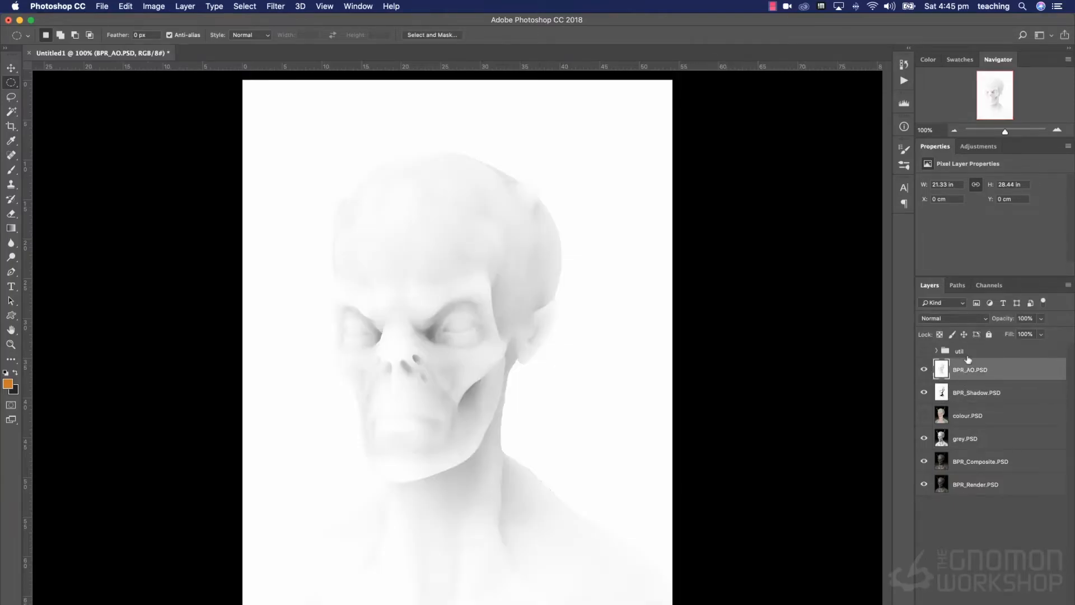
pyautogui.click(955, 319)
pyautogui.click(952, 351)
pyautogui.click(1042, 319)
pyautogui.moveTo(1043, 333)
pyautogui.mouseDown()
pyautogui.moveTo(1023, 335)
pyautogui.moveTo(1038, 332)
pyautogui.mouseUp()
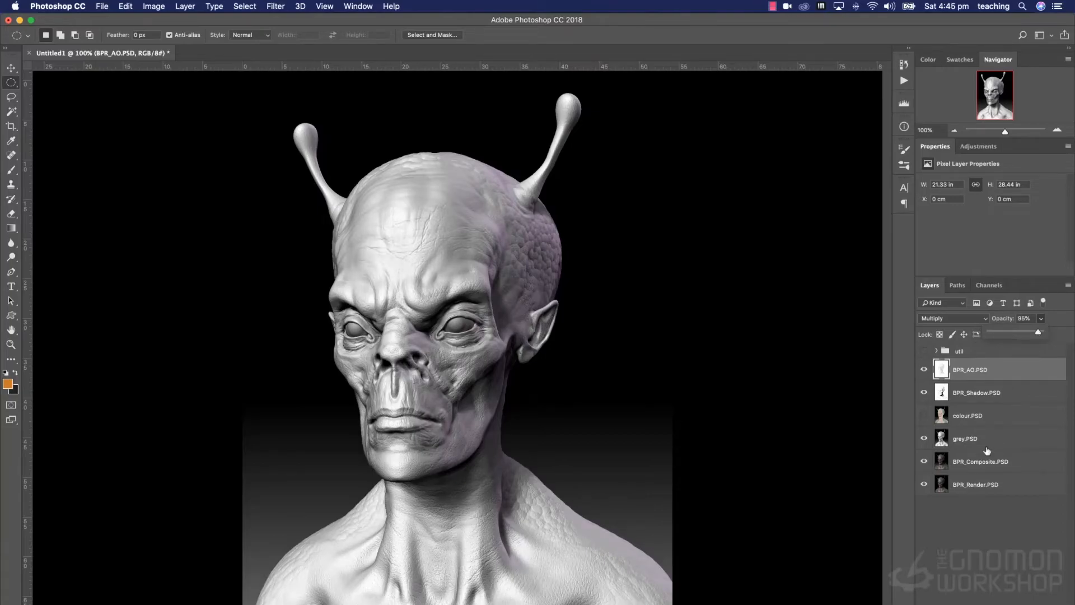
# - Switch to ZBrush and fill the alien bust subtool with black using only the Rgb channel
pyautogui.press('super+Tab')
pyautogui.press('super+Tab')
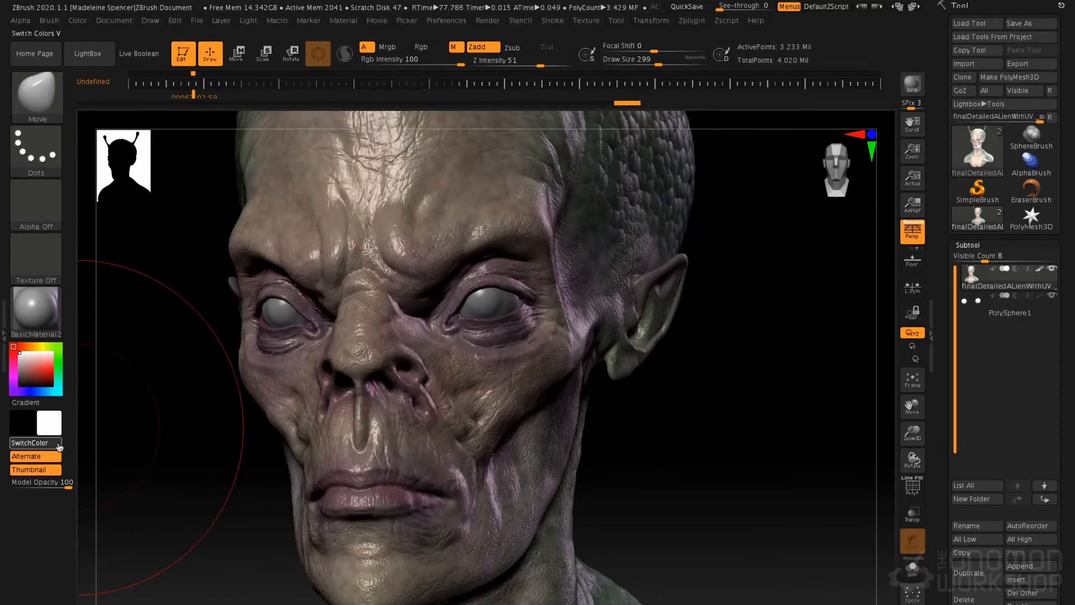
pyautogui.click(31, 442)
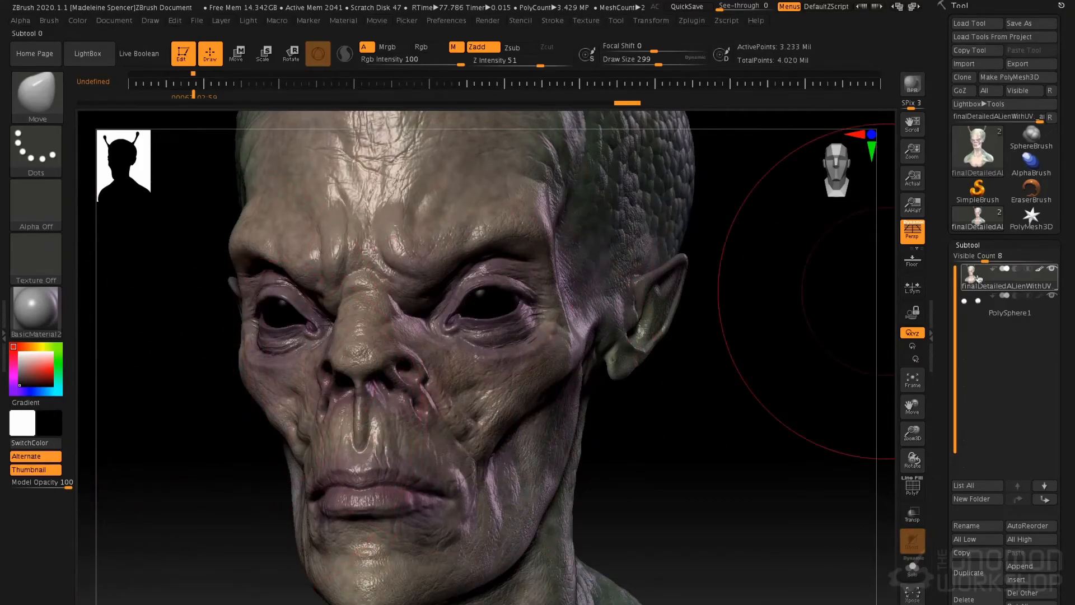
pyautogui.click(430, 47)
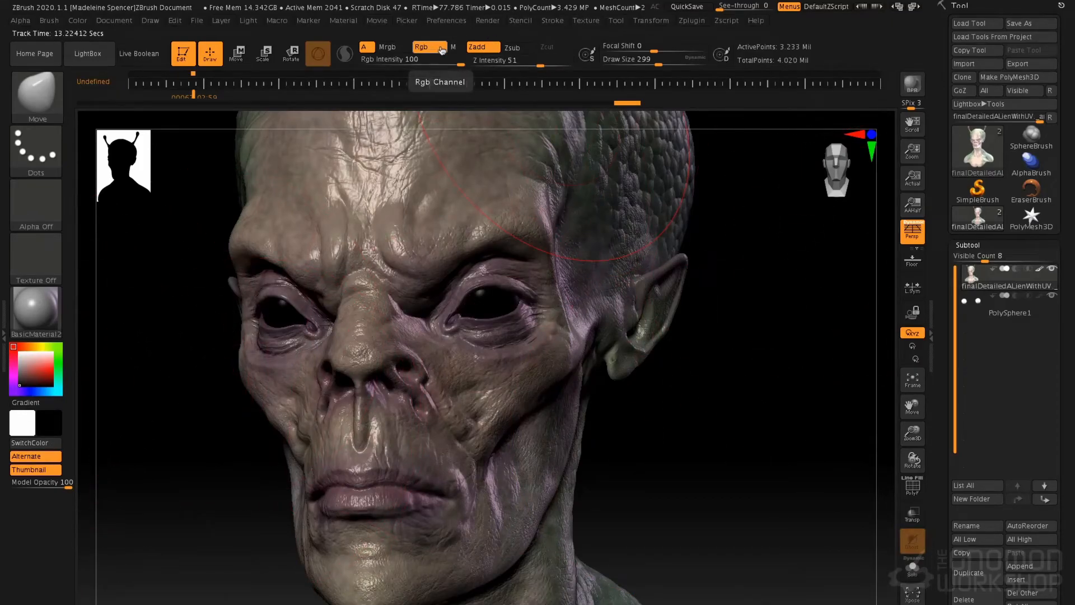
pyautogui.click(78, 20)
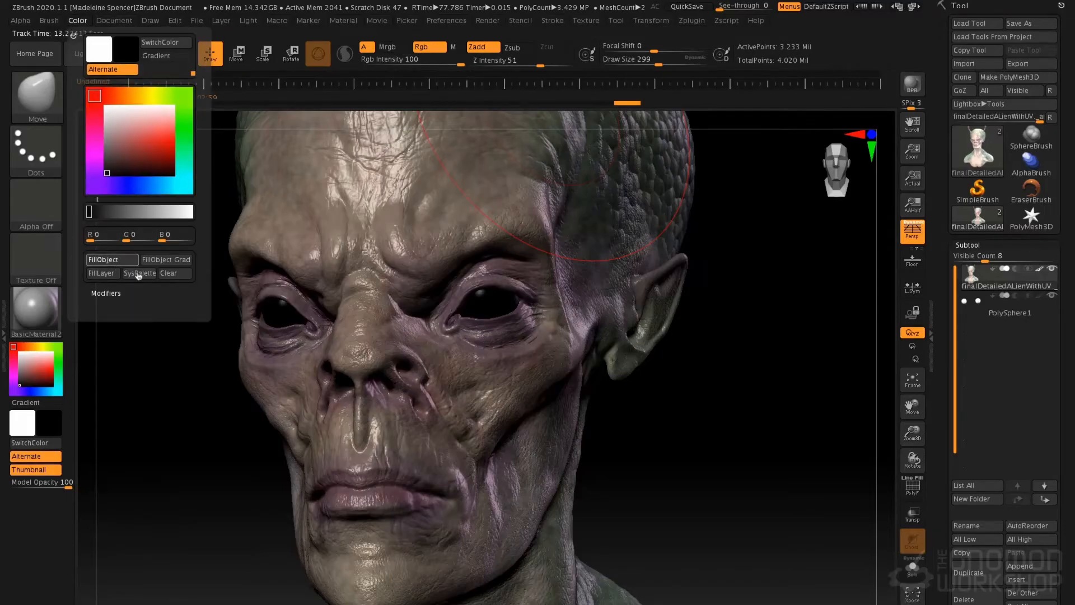
pyautogui.click(112, 260)
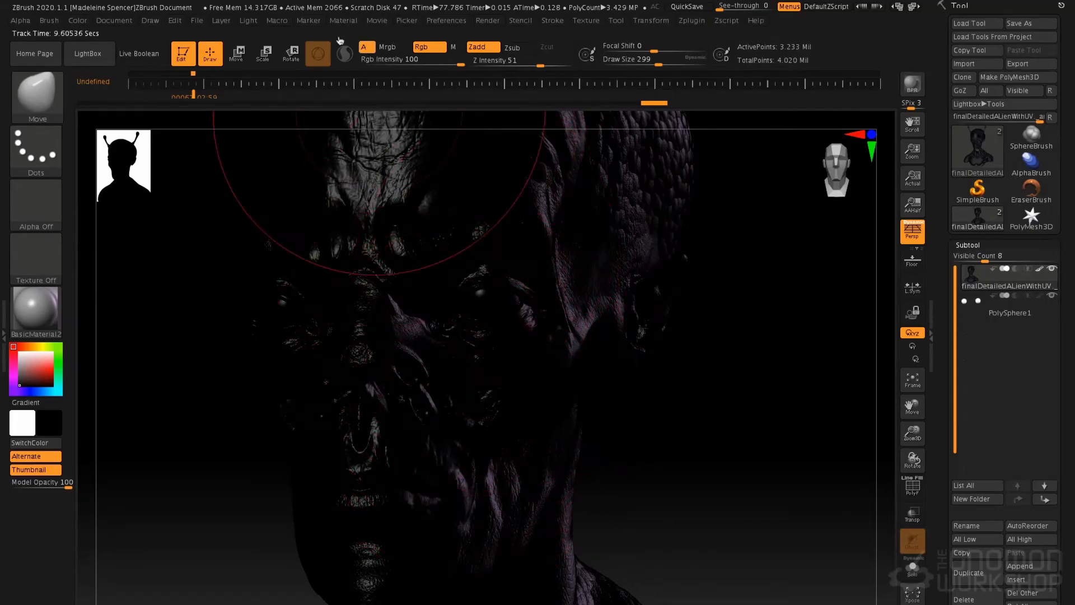
# - Reshape the SpecularCurve of BasicMaterial2 to strengthen the highlights on the black bust
pyautogui.click(341, 20)
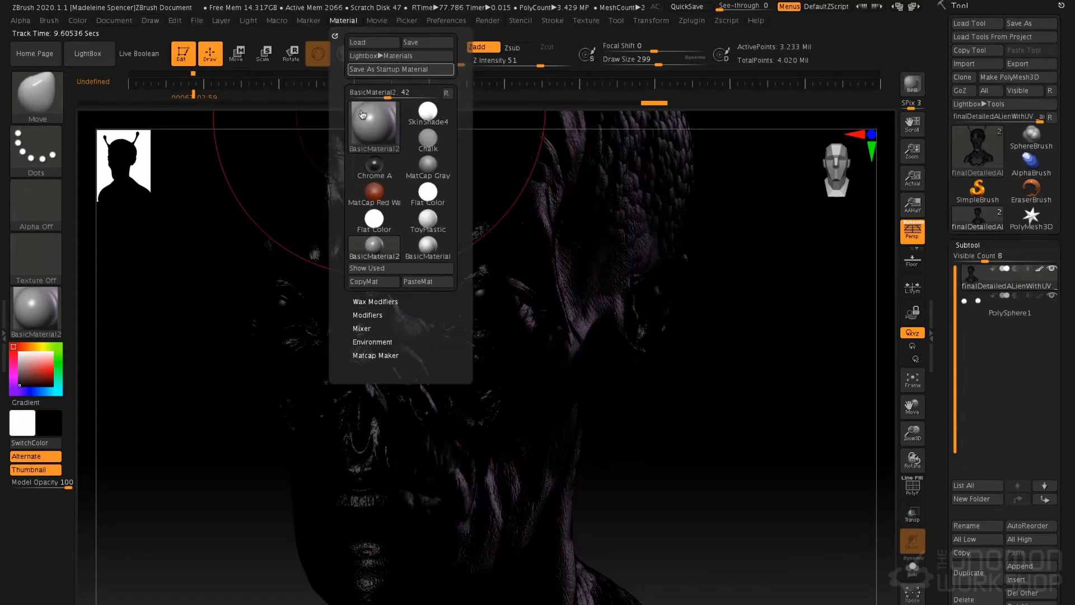
pyautogui.click(379, 314)
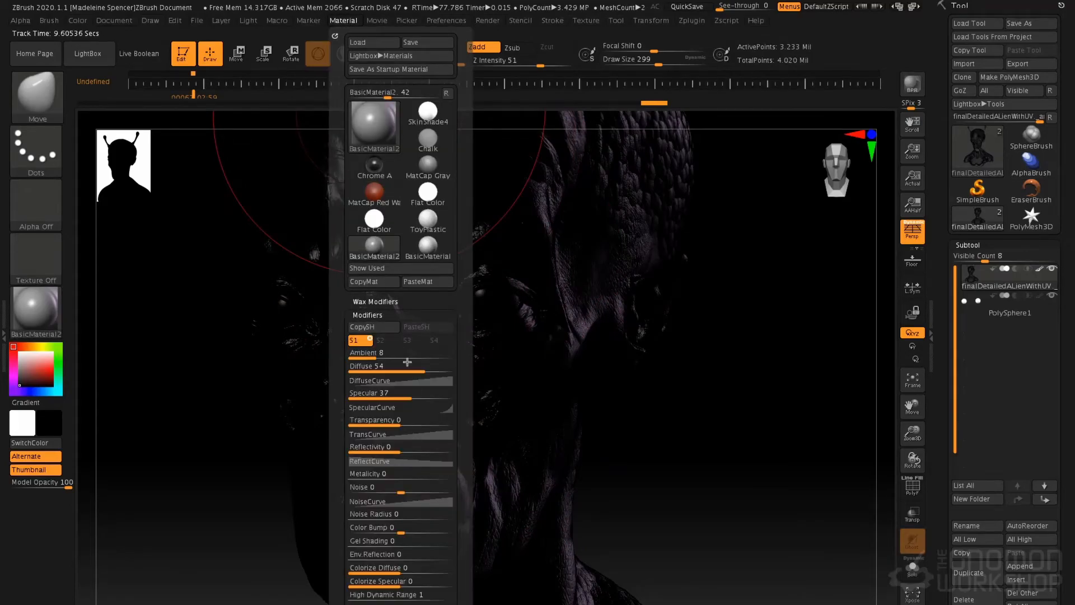
pyautogui.click(442, 407)
pyautogui.moveTo(446, 458); pyautogui.dragTo(448, 463)
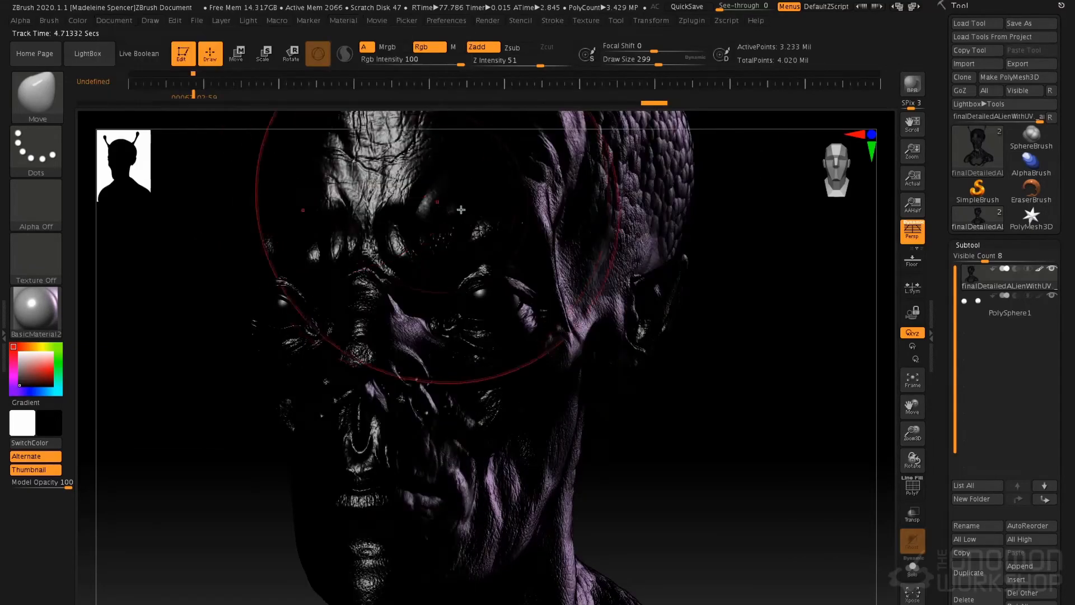
# - Export the document image as a PSD named spec in the passes folder
pyautogui.click(129, 20)
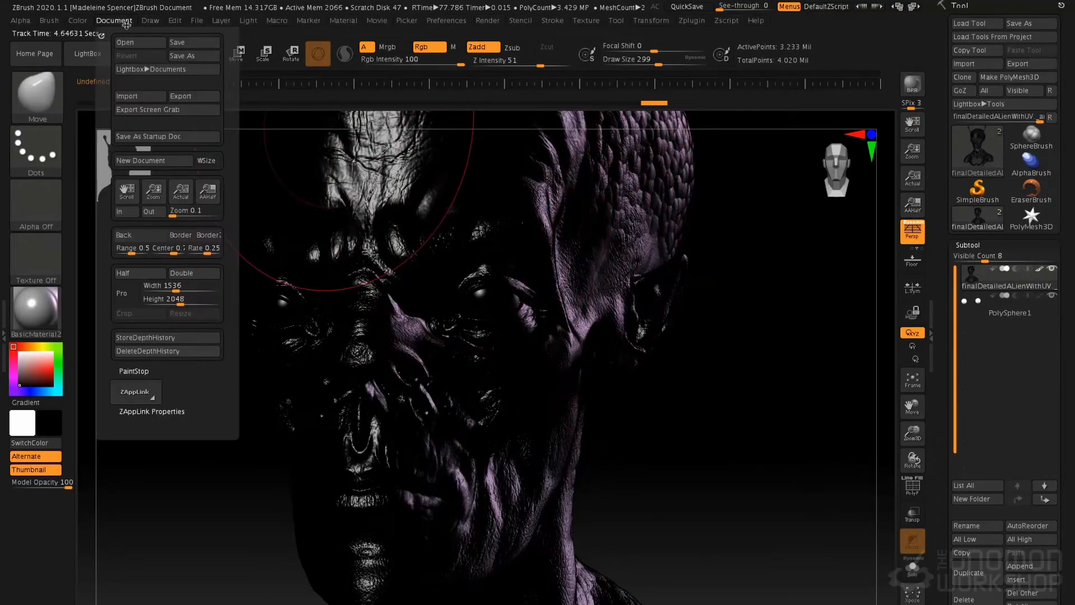
pyautogui.click(187, 98)
pyautogui.write('spec')
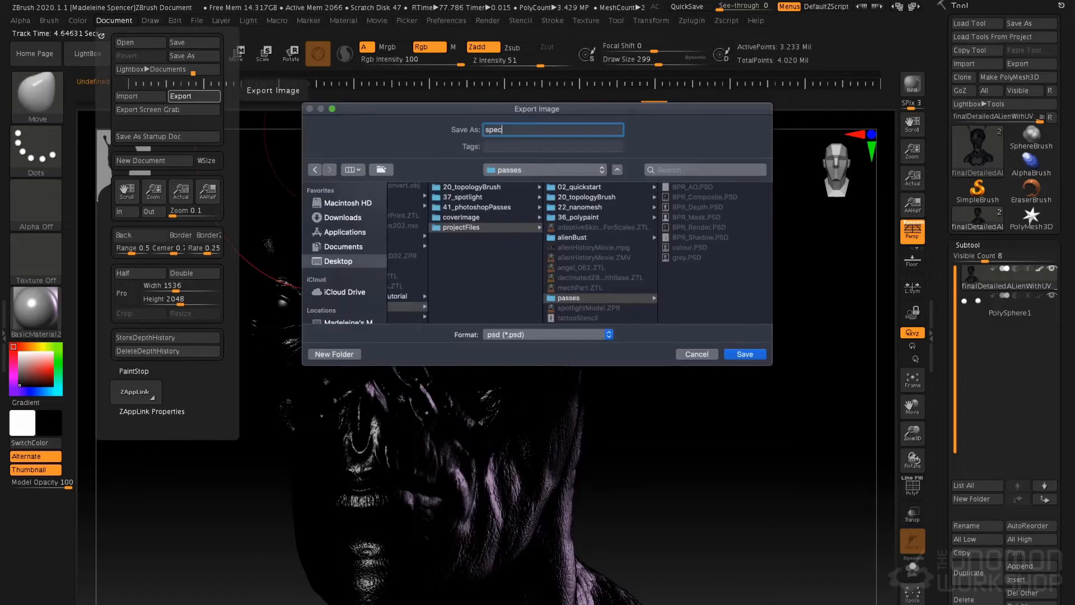
pyautogui.press('Return')
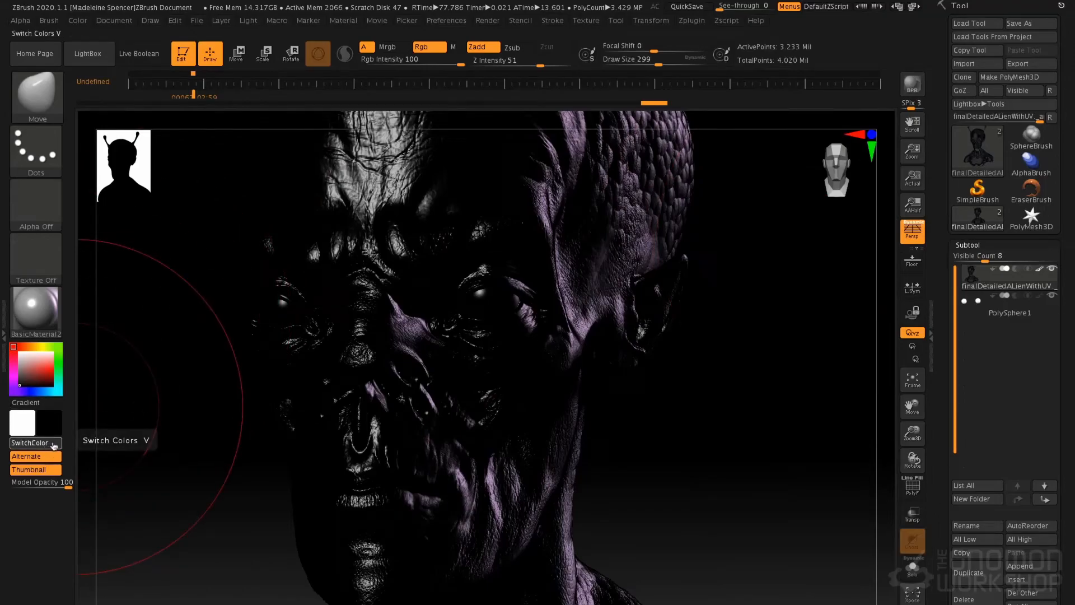
# - Swap the active colour to white and fill the alien bust subtool with it
pyautogui.click(56, 444)
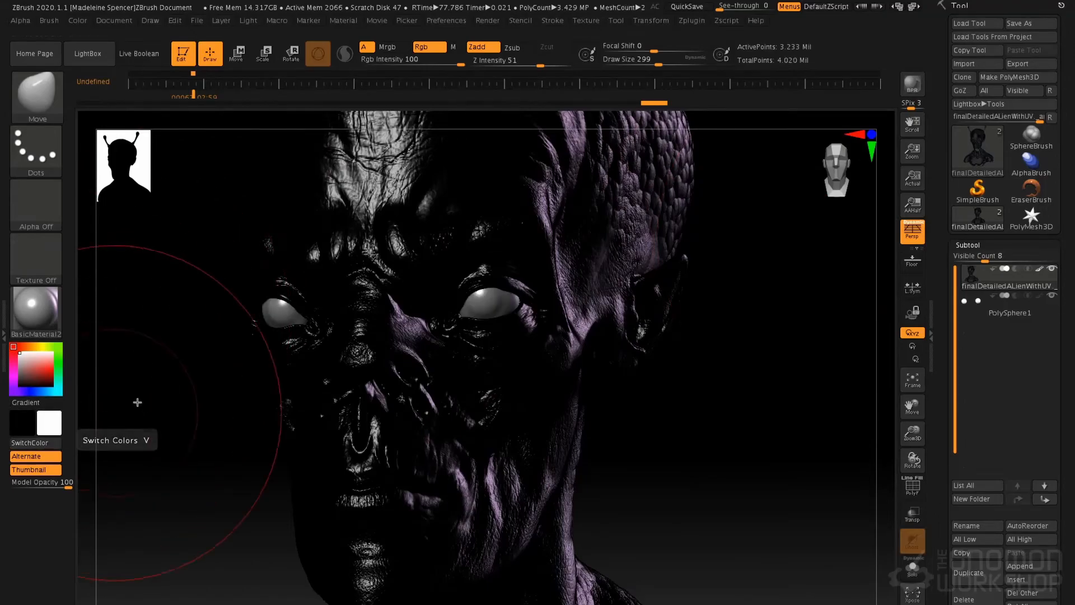
pyautogui.click(82, 21)
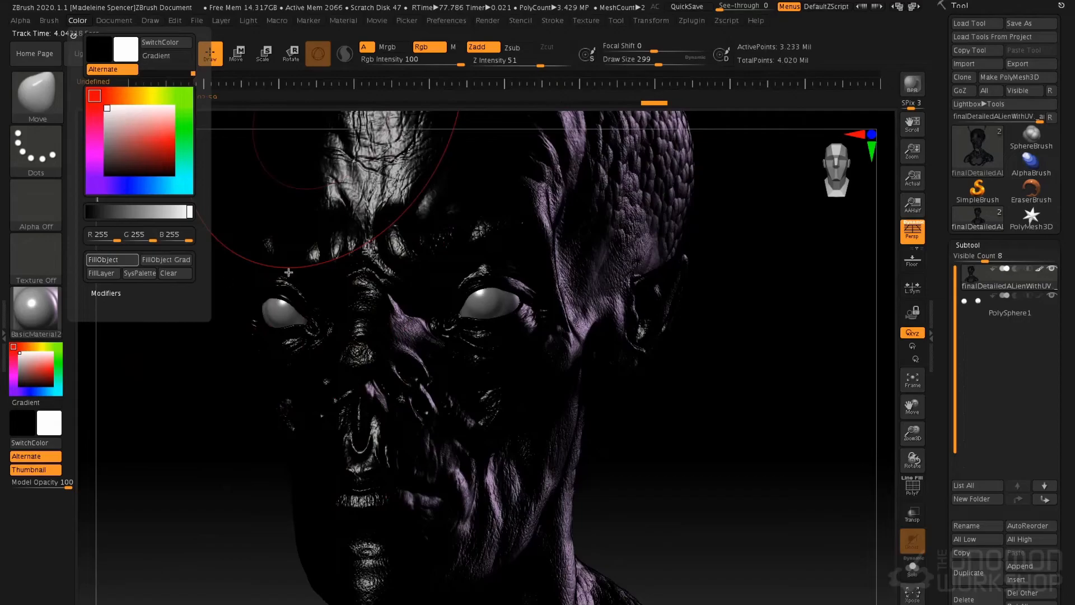
pyautogui.click(106, 259)
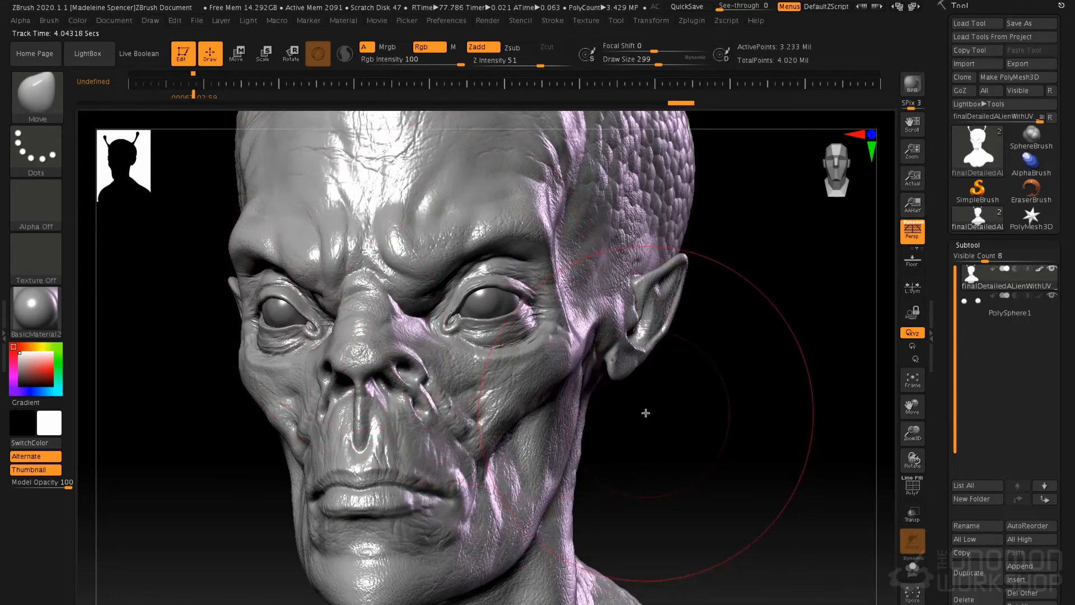
# - Choose the Flat Color material and fill the bust with both material and white colour using Mrgb
pyautogui.click(34, 309)
pyautogui.click(124, 287)
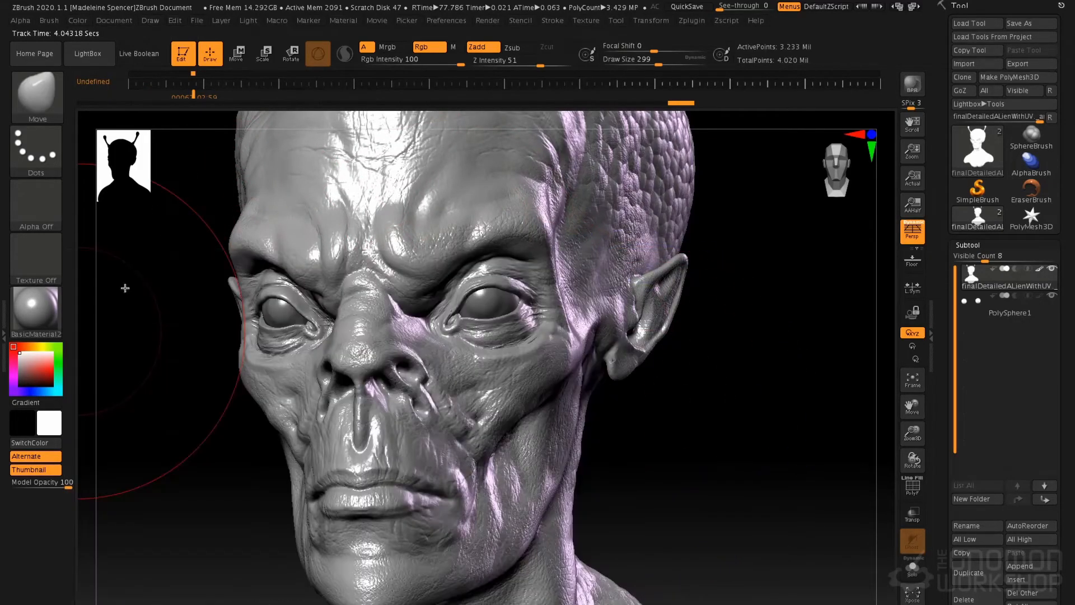
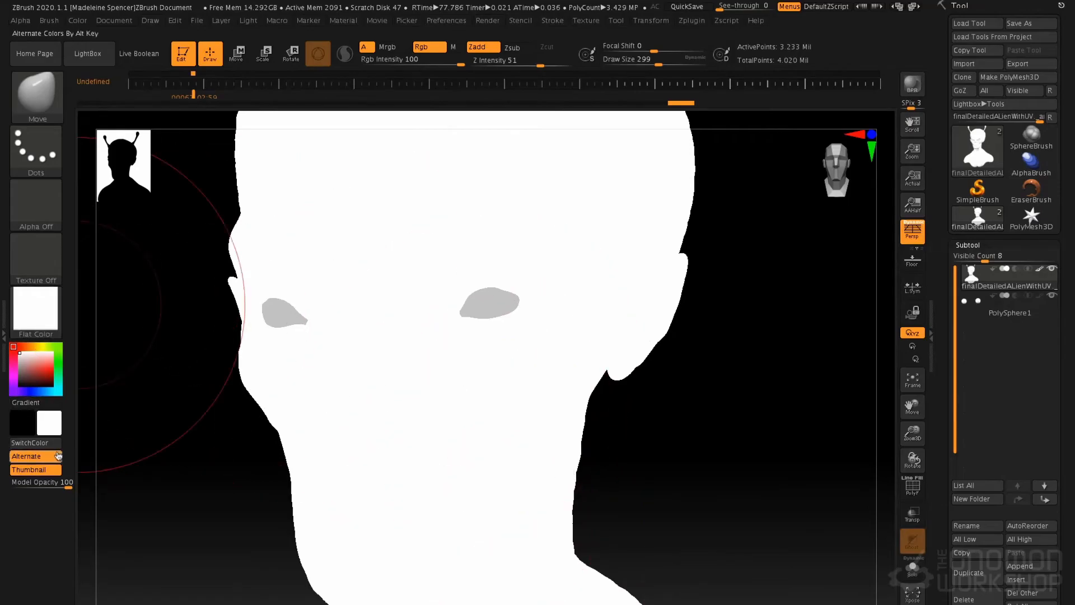
pyautogui.click(393, 48)
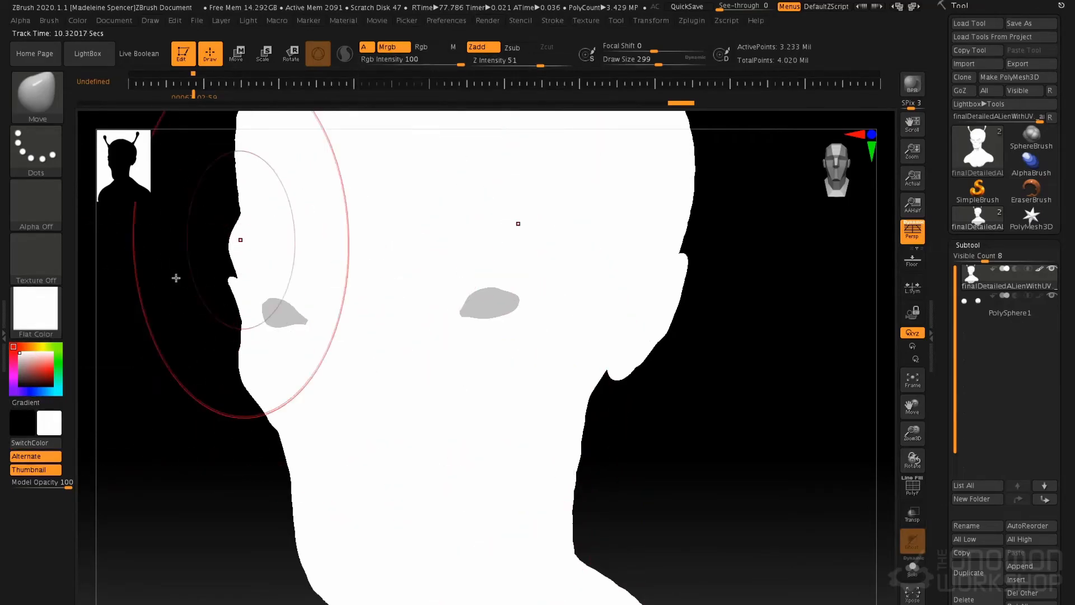
pyautogui.click(78, 20)
pyautogui.click(111, 260)
# - Select the PolySphere1 eye subtool and fill it with red (235, 16, 16) and the Flat Color material
pyautogui.click(959, 303)
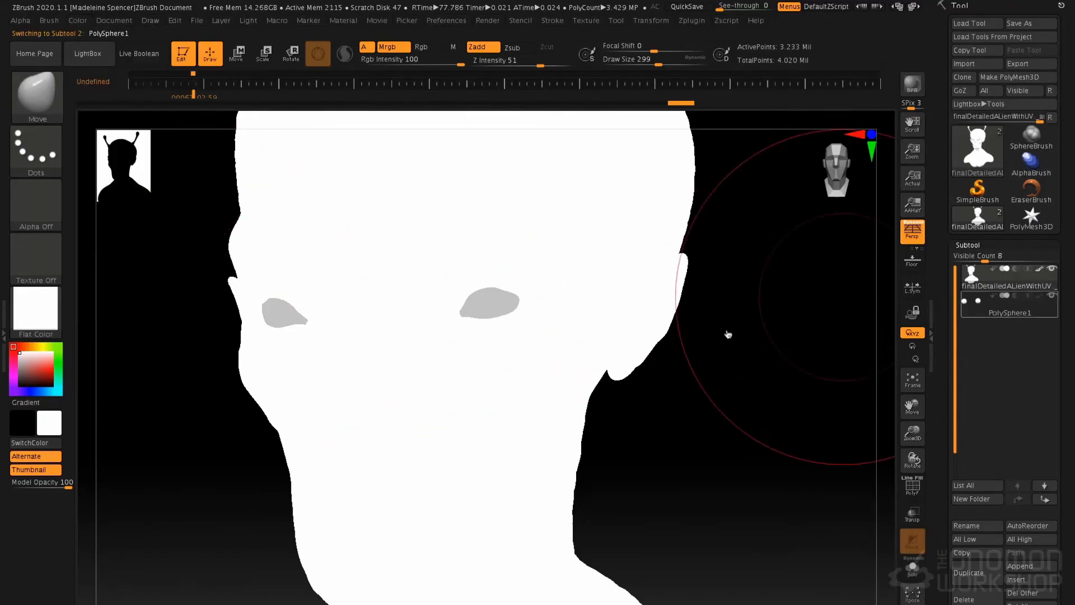
pyautogui.click(50, 368)
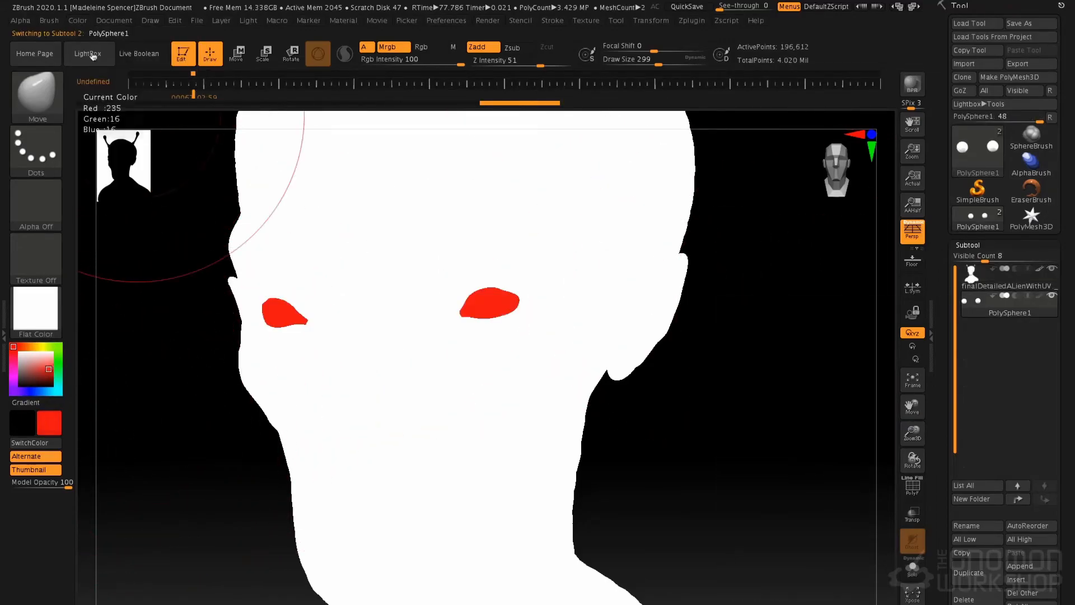
pyautogui.click(78, 20)
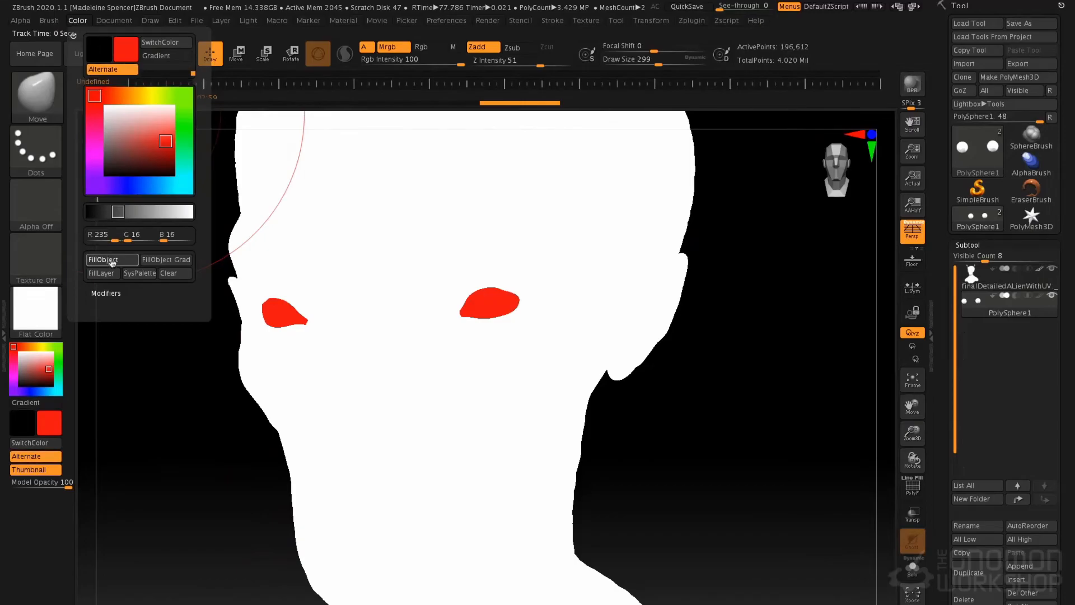
# - Export the flat white-and-red image as a PSD named mattes in the passes folder
pyautogui.click(114, 20)
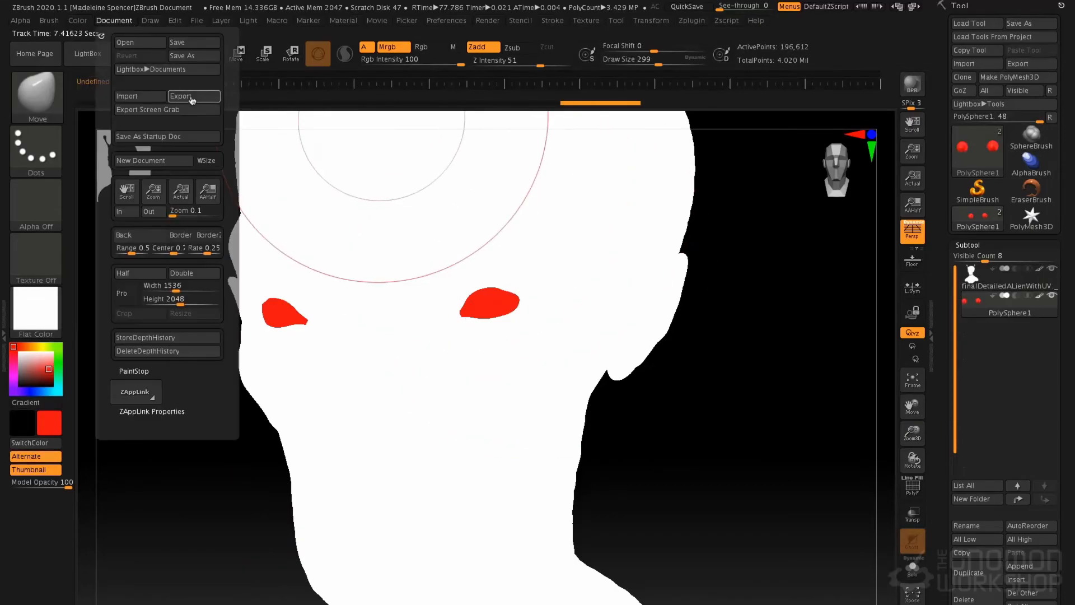
pyautogui.click(200, 97)
pyautogui.write('mattes')
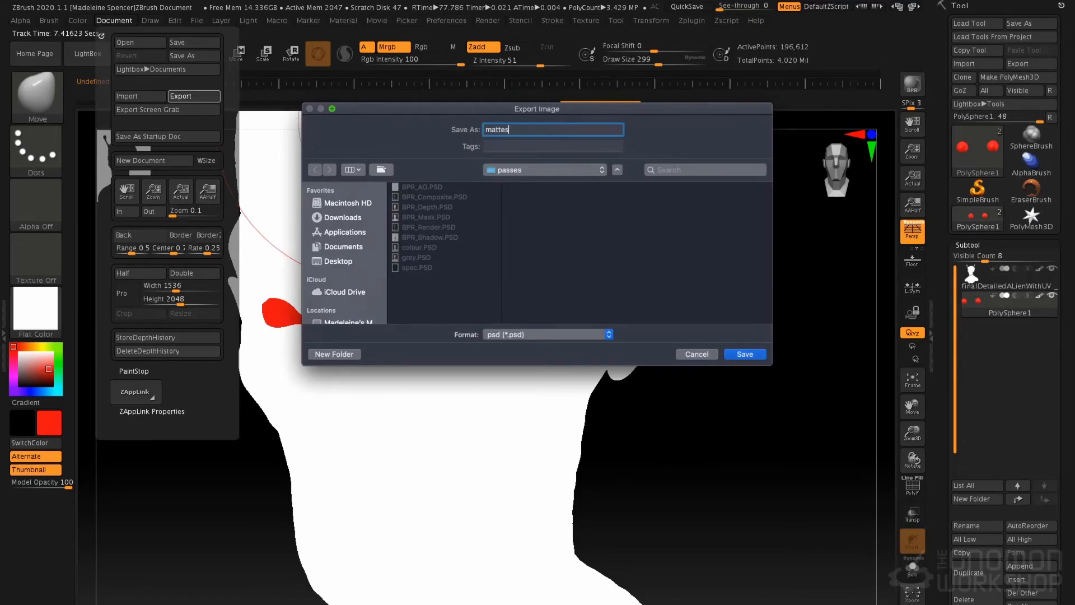
pyautogui.press('Return')
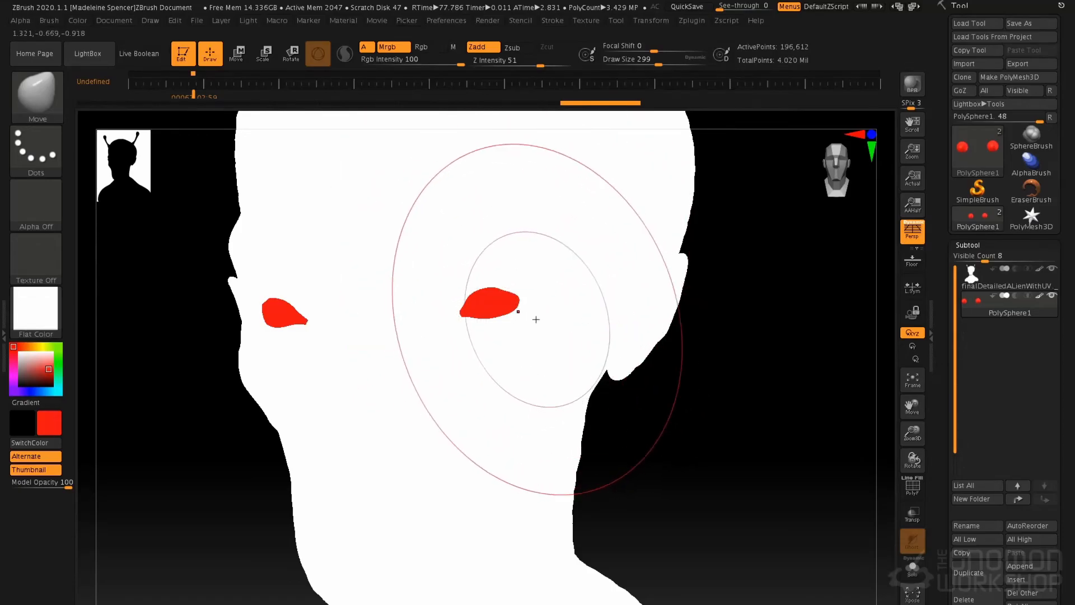
# - Switch back to the Photoshop composite
pyautogui.press('ctrl')
pyautogui.press('super+Tab')
pyautogui.press('super+Tab')
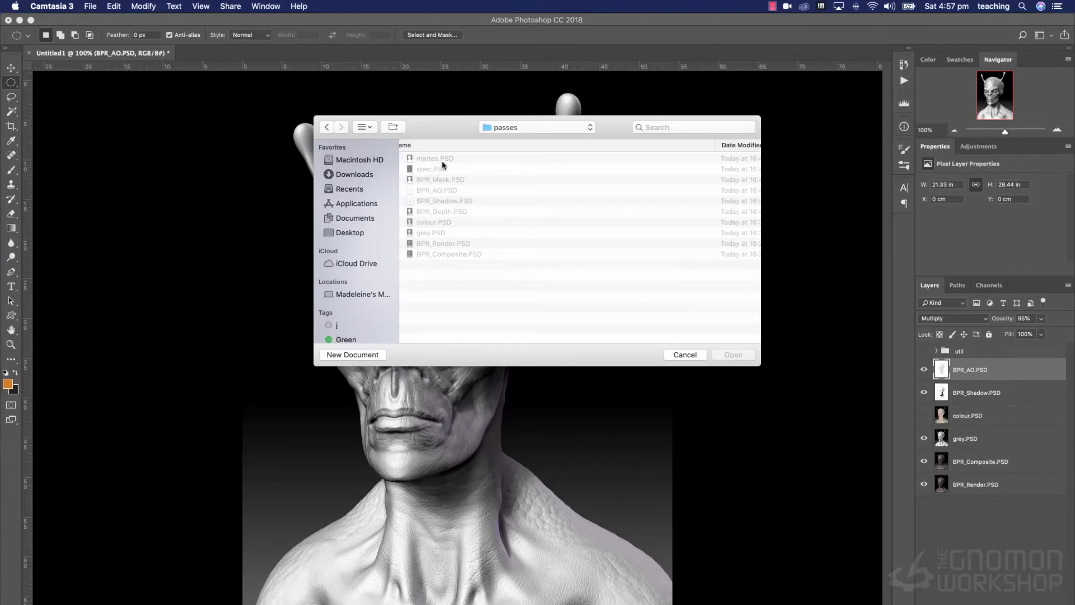
pyautogui.press('Escape')
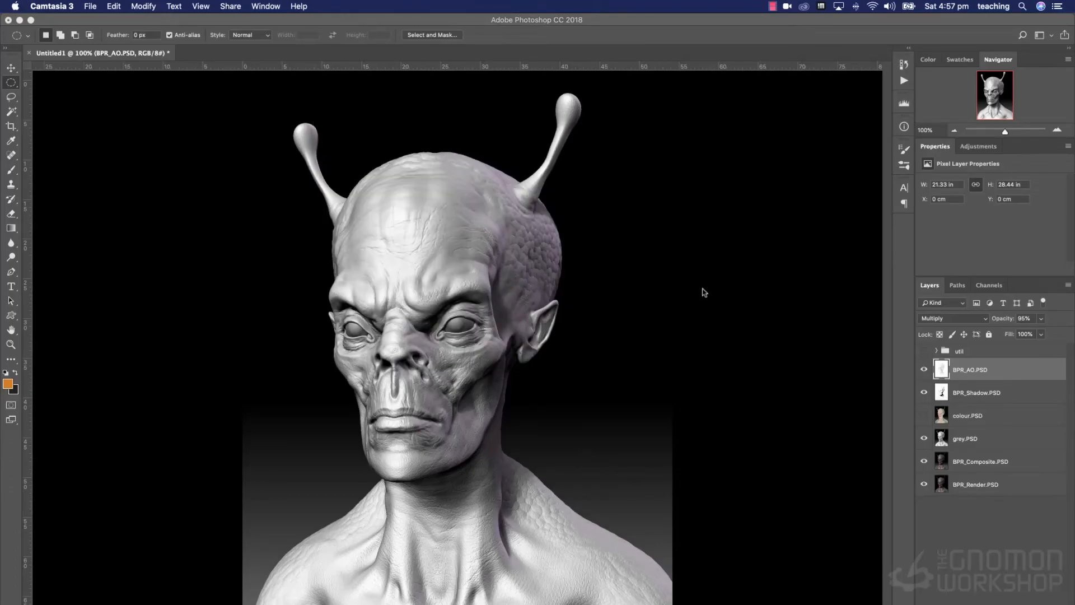
pyautogui.press('super+o')
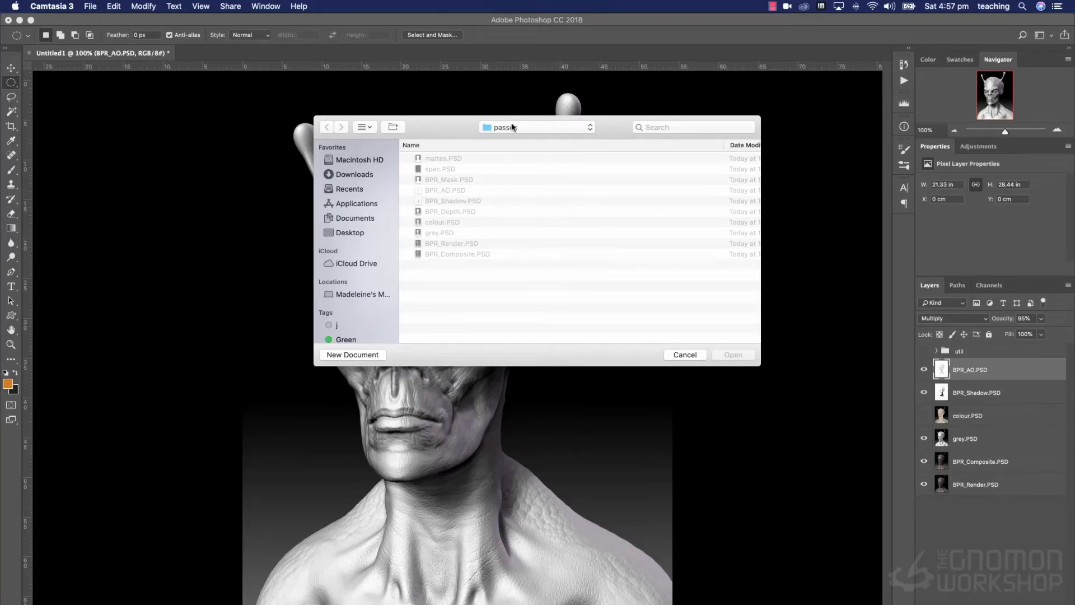
pyautogui.press('Escape')
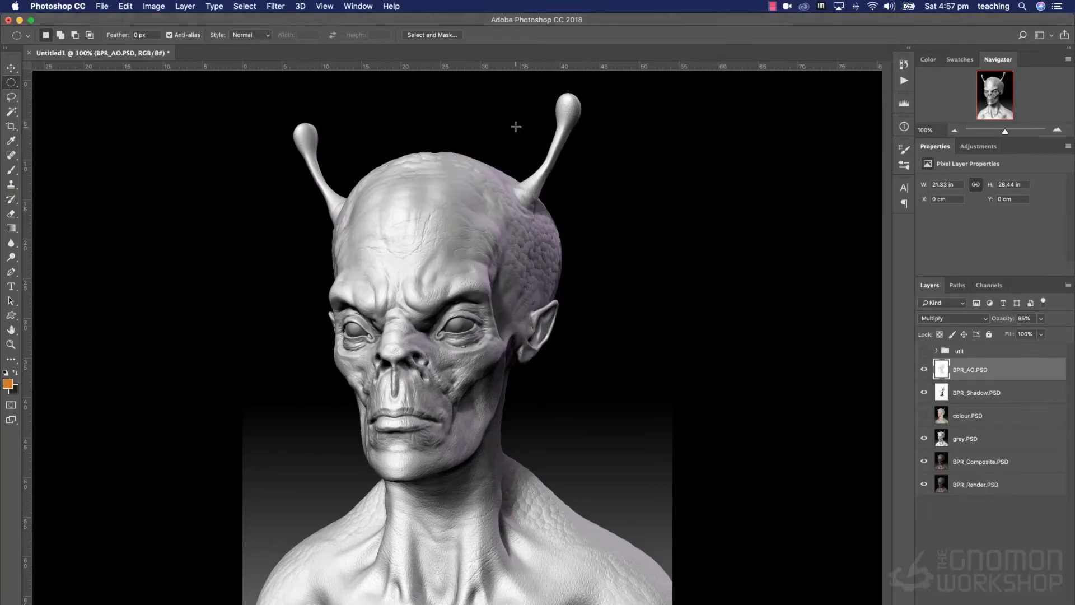
# - Open mattes.PSD and spec.PSD together from the passes folder
pyautogui.press('super+o')
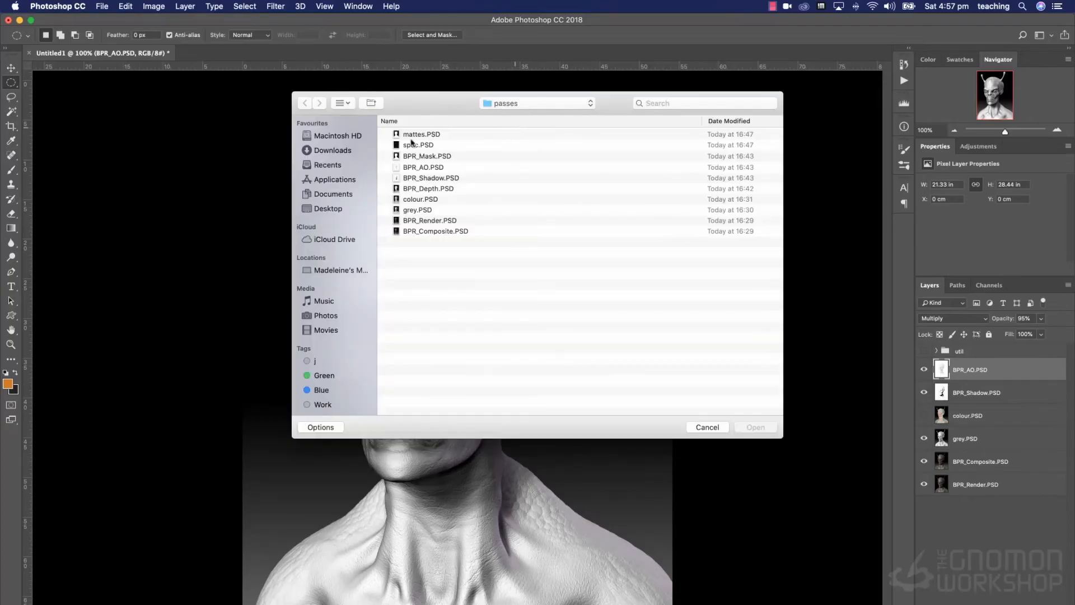
pyautogui.click(425, 135)
pyautogui.keyDown('shift'); pyautogui.click(429, 145); pyautogui.keyUp('shift')
pyautogui.click(764, 429)
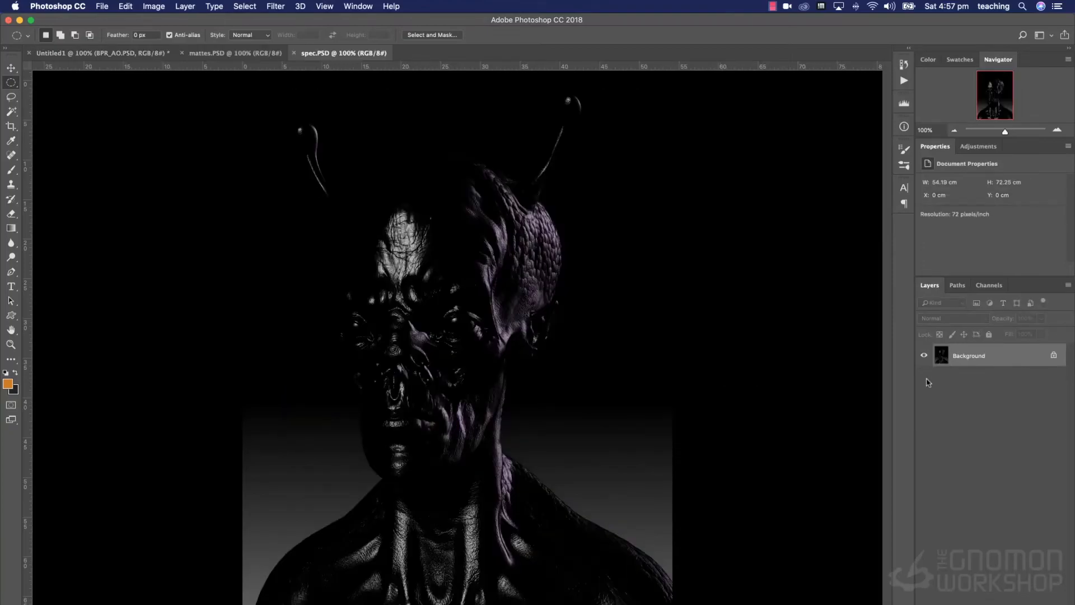
# - Copy the whole spec.PSD image, close that document and paste it above BPR_AO.PSD in the composite
pyautogui.press('super+a')
pyautogui.press('super+w')
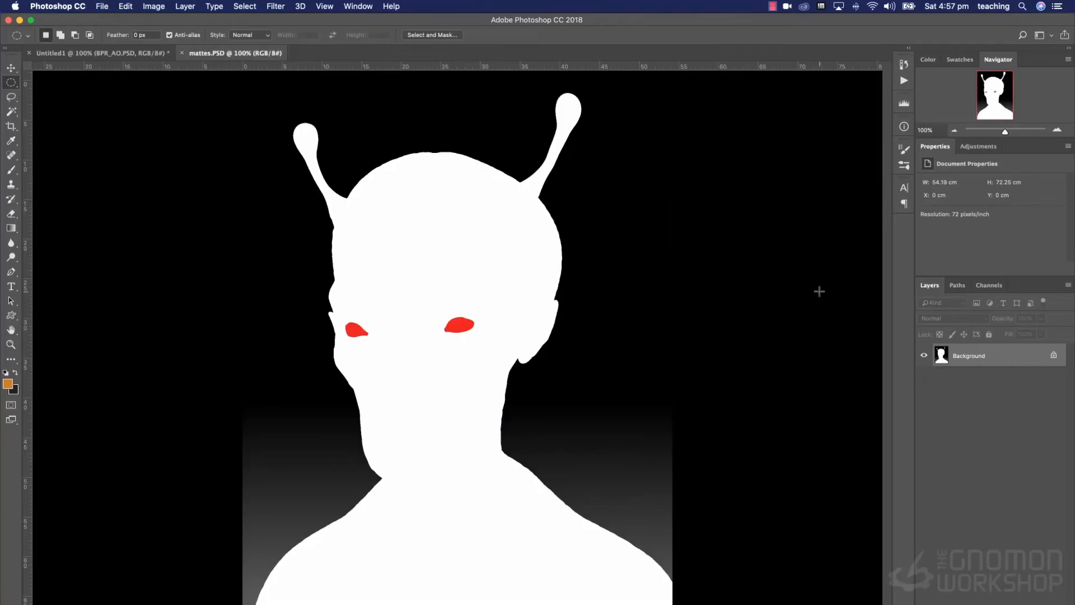
pyautogui.click(101, 52)
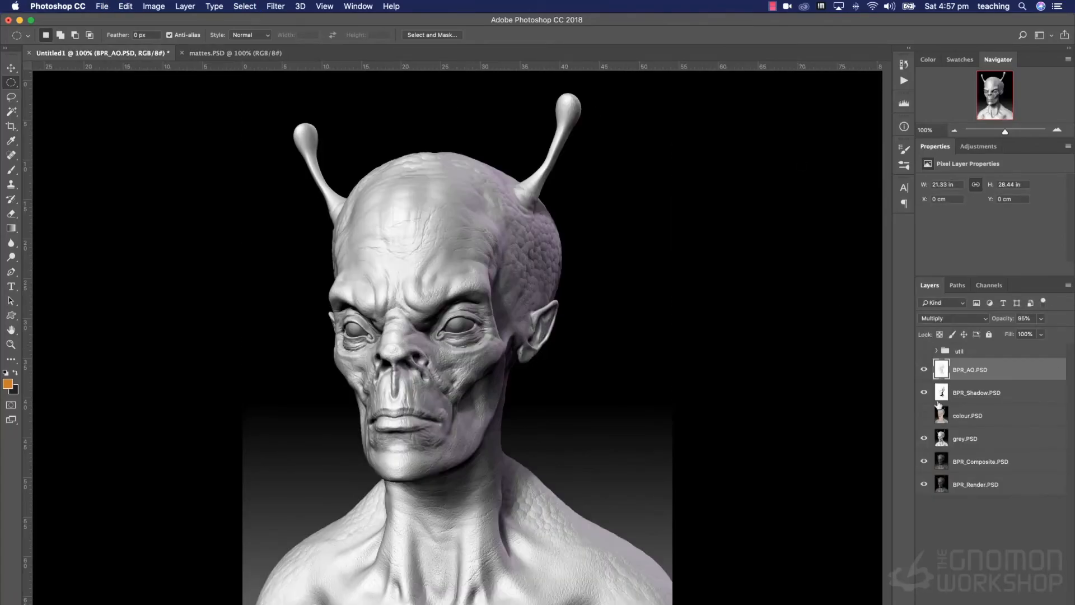
pyautogui.press('super+v')
# - Set the pasted specular layer's blend mode to Screen and compare the image with the layer off and on
pyautogui.click(941, 318)
pyautogui.click(943, 325)
pyautogui.click(938, 322)
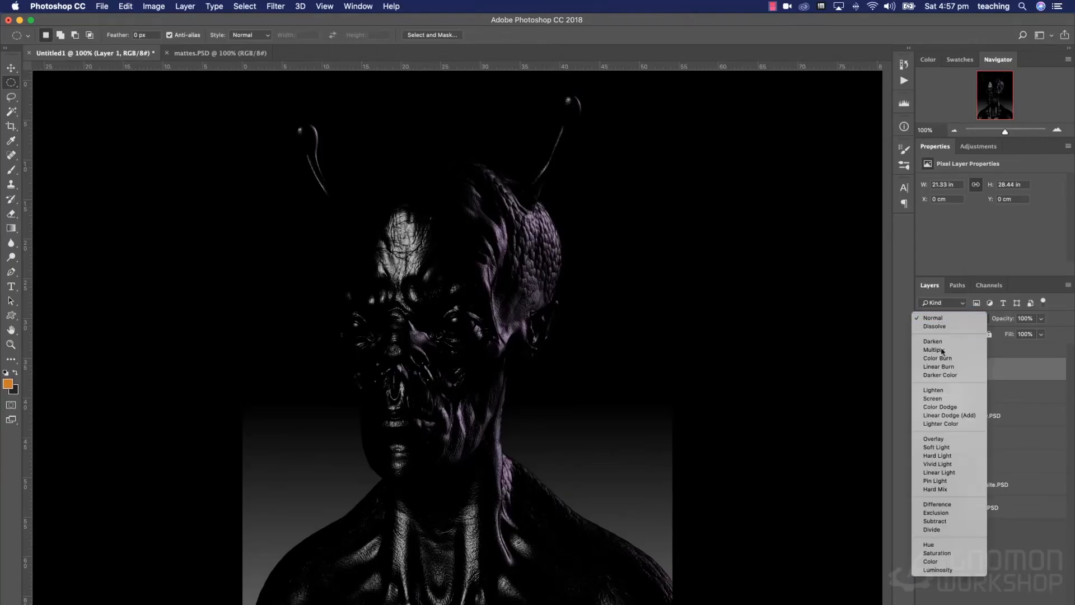
pyautogui.click(934, 398)
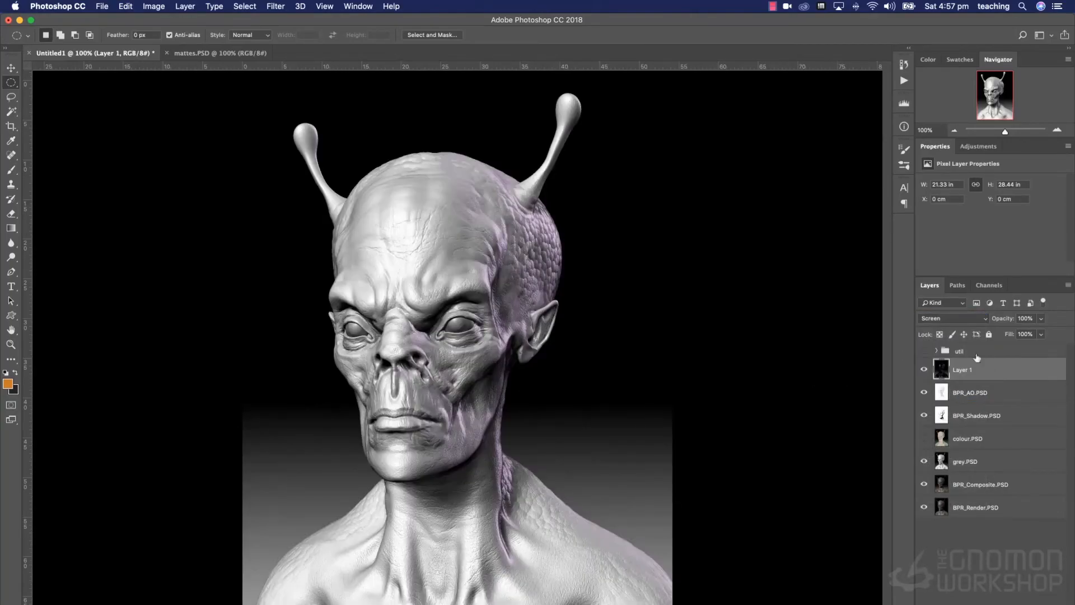
pyautogui.click(924, 369)
pyautogui.click(924, 369)
pyautogui.click(925, 370)
pyautogui.click(924, 370)
# - Copy the mattes.PSD image into the composite, close its document and move the pasted layer into the util group
pyautogui.click(222, 53)
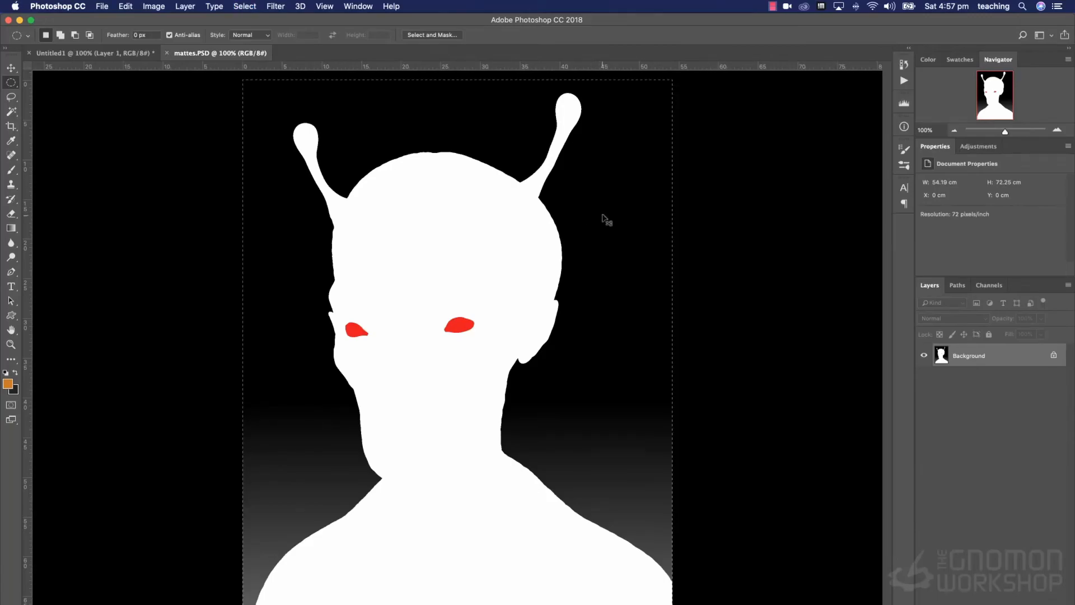
pyautogui.press('super+w')
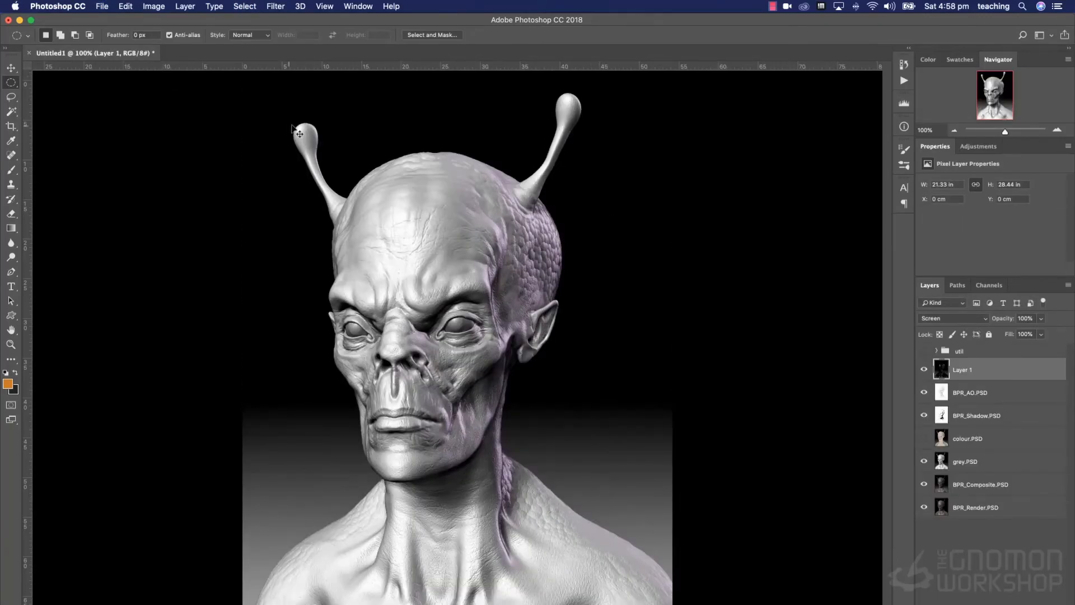
pyautogui.press('super+v')
pyautogui.moveTo(942, 370); pyautogui.dragTo(952, 354)
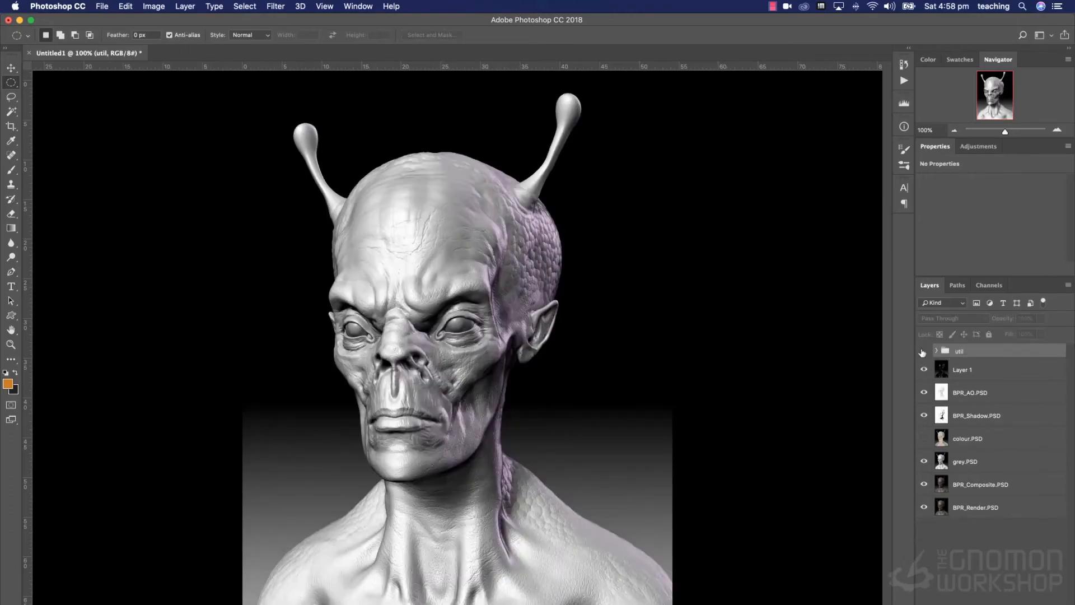
# - Show and expand the util group, and move BPR_Mask.PSD to the top of it
pyautogui.click(923, 351)
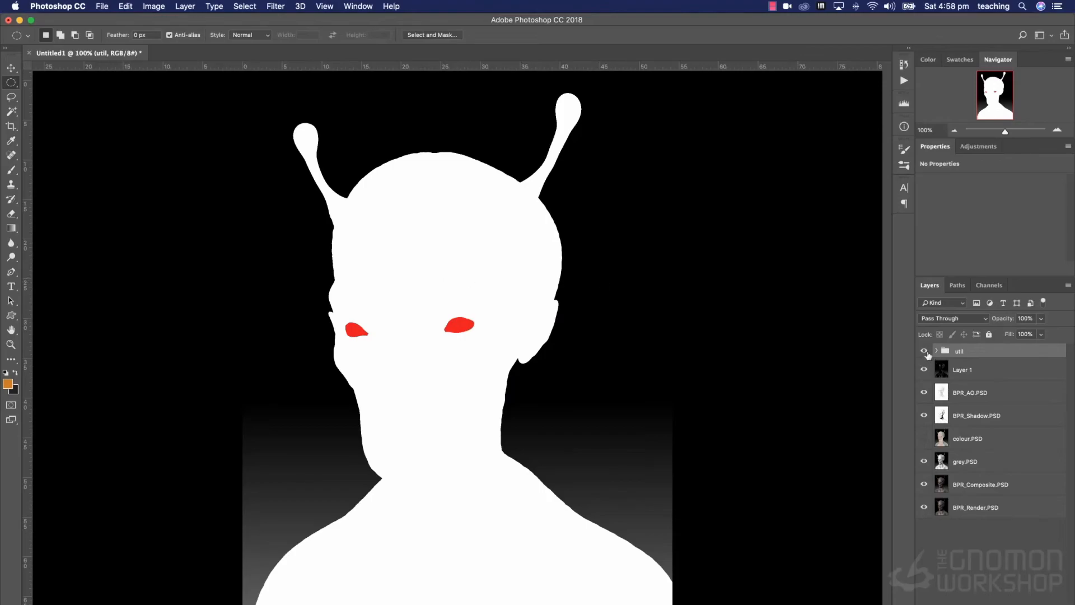
pyautogui.press('w')
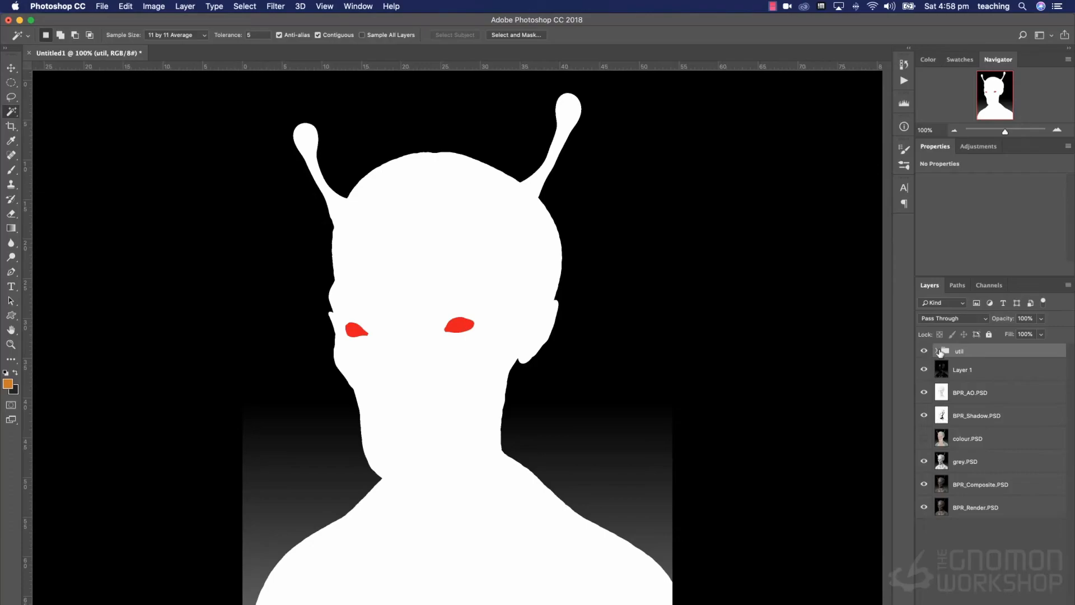
pyautogui.click(936, 351)
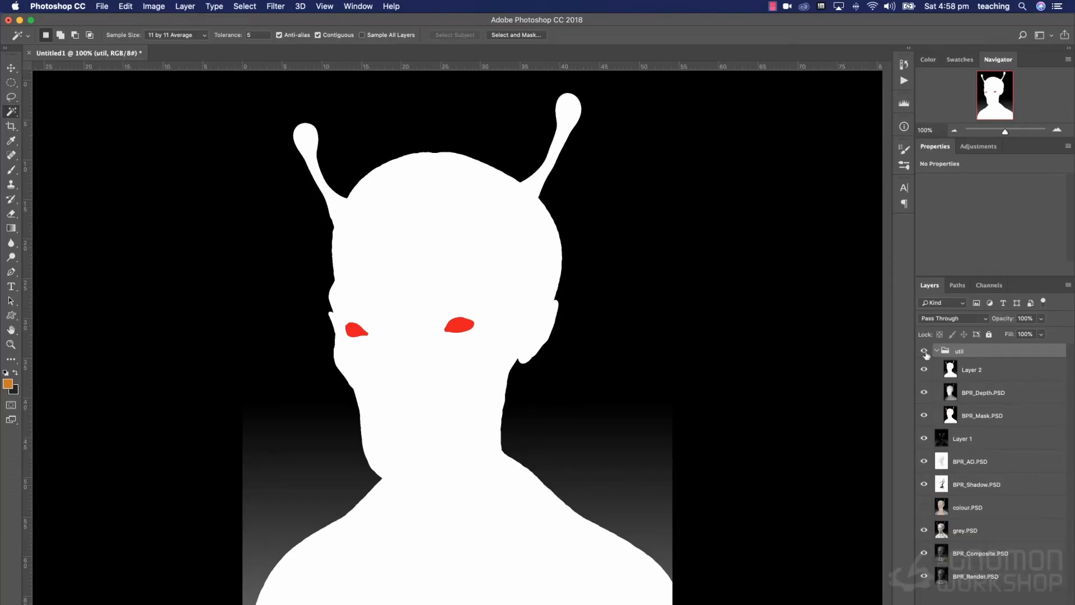
pyautogui.click(974, 370)
pyautogui.moveTo(980, 415); pyautogui.dragTo(970, 370)
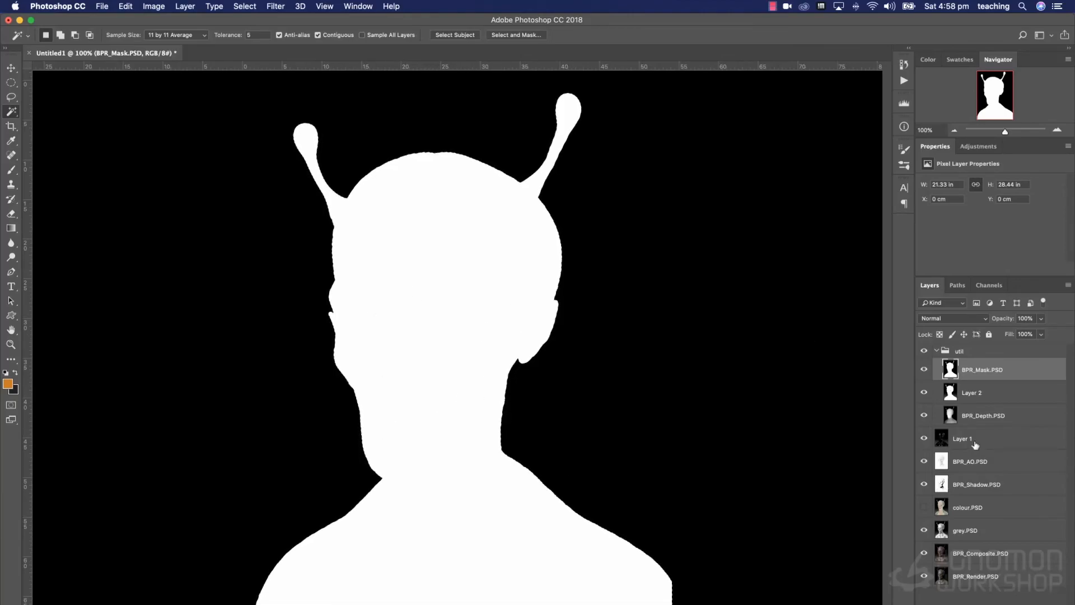
# - Select the black background around the bust on BPR_Mask.PSD, and collapse and hide the util group
pyautogui.press('super+a')
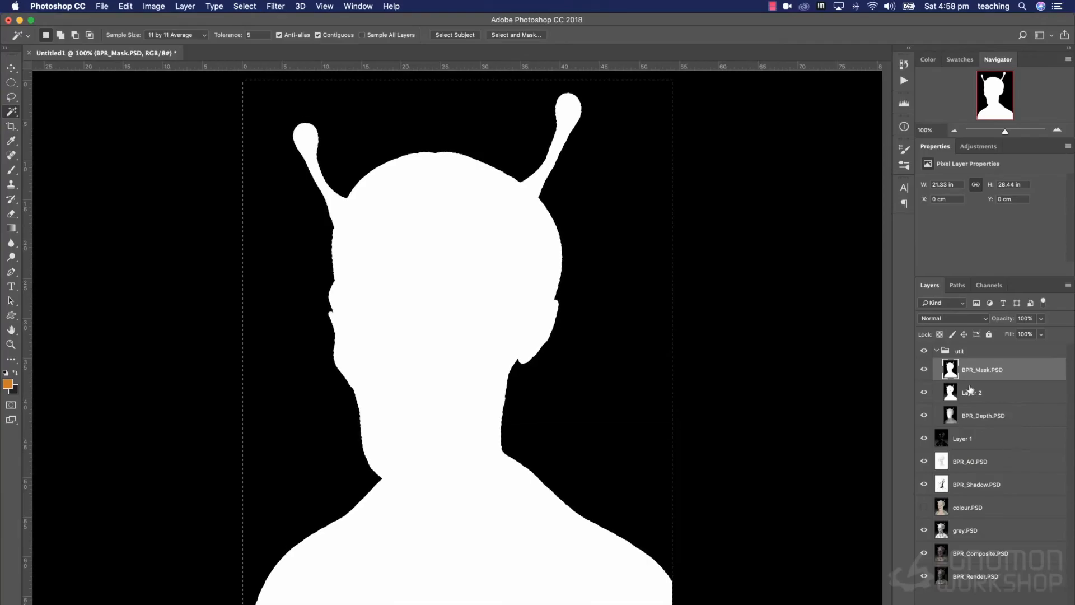
pyautogui.click(937, 350)
pyautogui.click(924, 352)
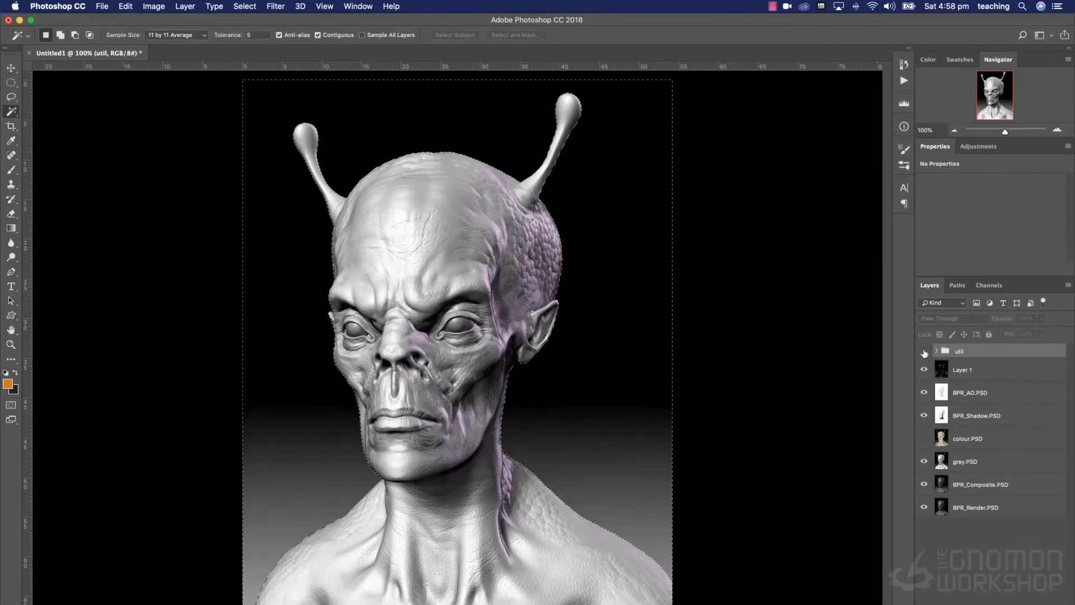
# - Delete the selected background from the specular, BPR_AO, BPR_Shadow and colour layers, and hide all four layers
pyautogui.click(964, 369)
pyautogui.click(970, 394)
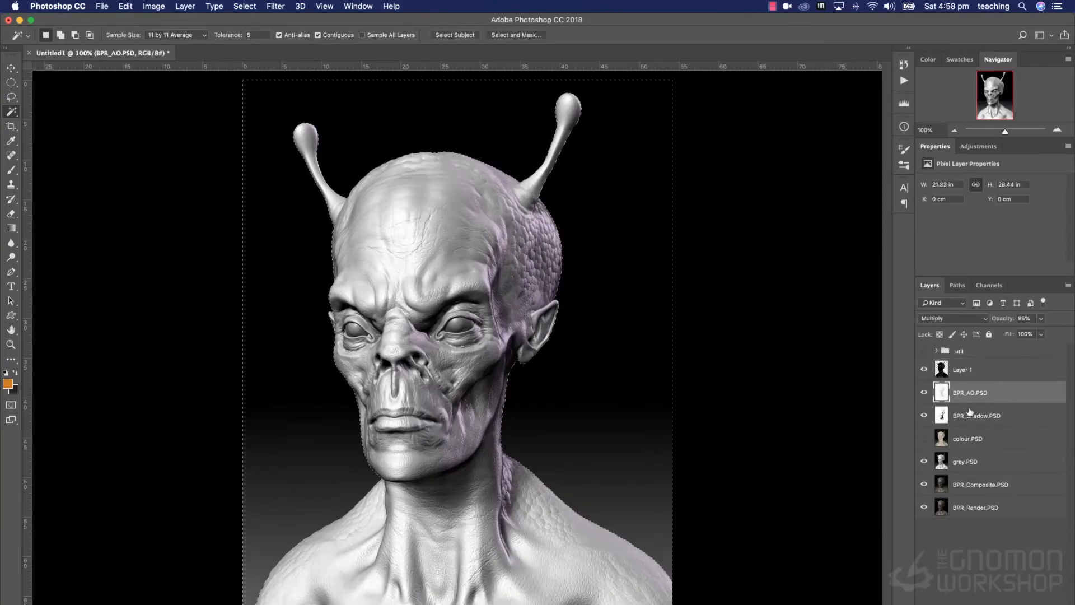
pyautogui.click(970, 415)
pyautogui.click(969, 438)
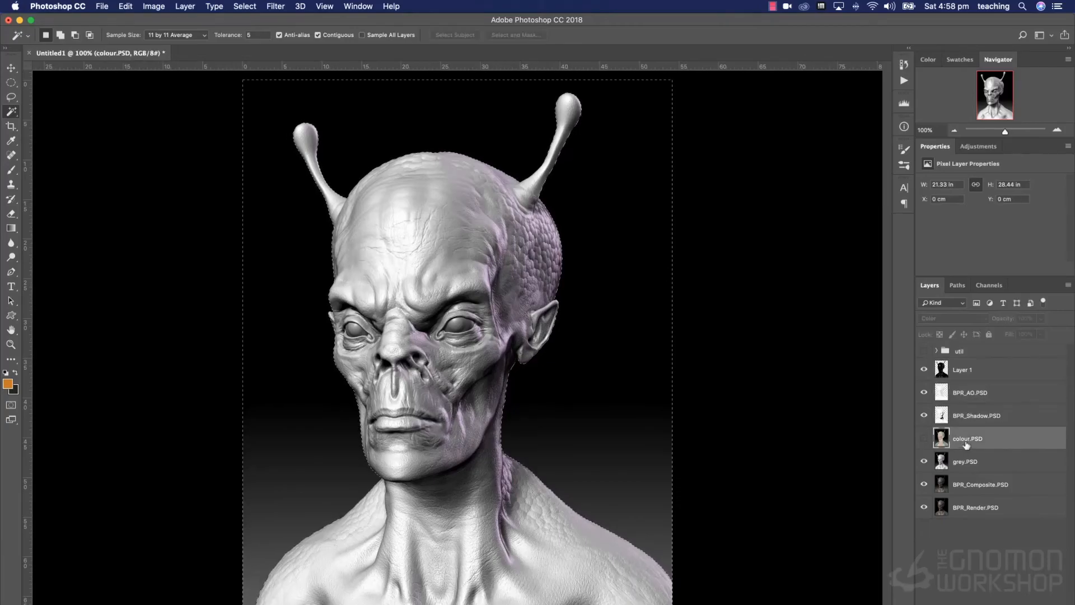
pyautogui.click(924, 439)
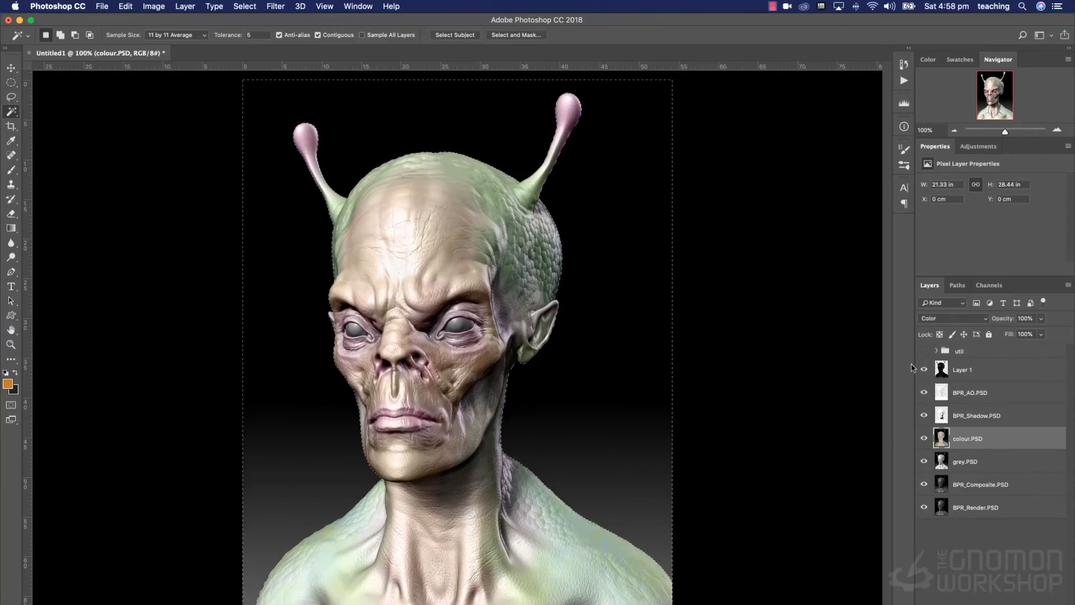
pyautogui.click(924, 370)
pyautogui.click(924, 392)
pyautogui.click(924, 416)
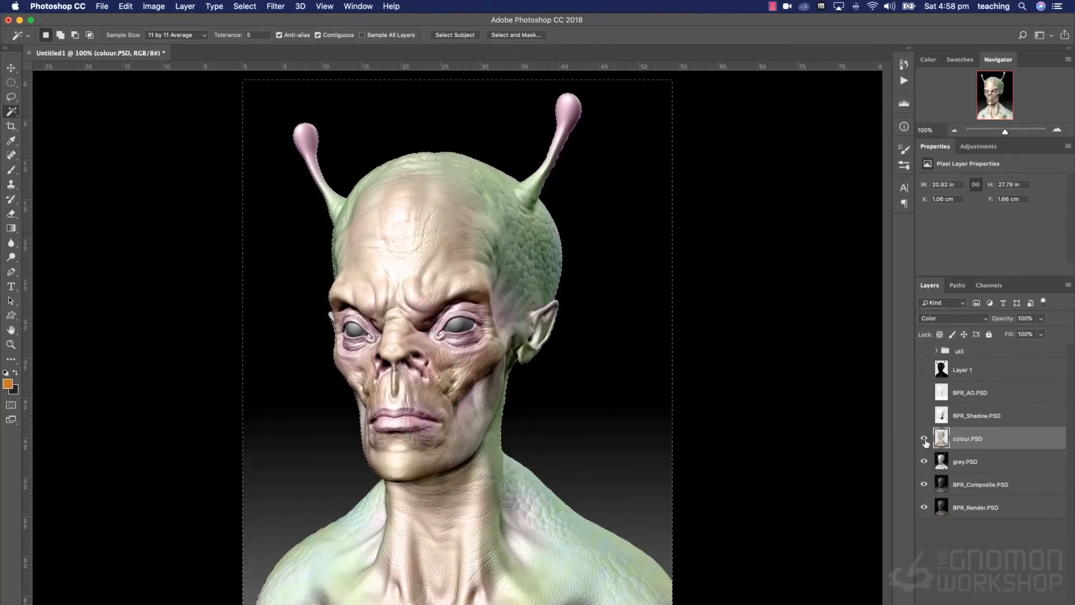
pyautogui.click(924, 438)
# - Delete the selected background from the grey, BPR_Composite and BPR_Render layers, and turn the shadow, AO and specular layers back on
pyautogui.click(946, 464)
pyautogui.press('Delete')
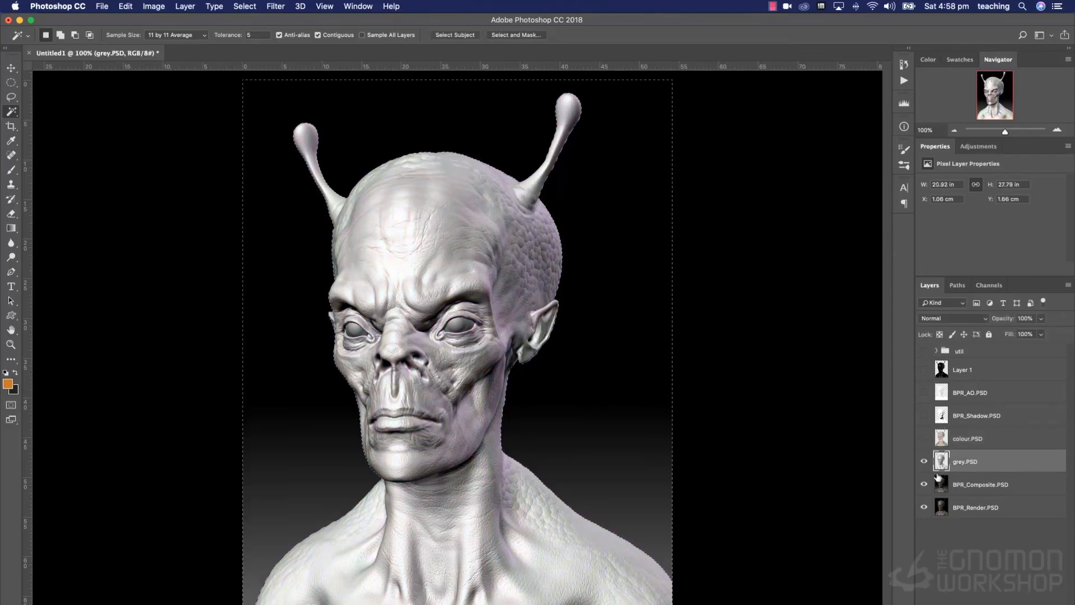
pyautogui.click(943, 488)
pyautogui.press('Delete')
pyautogui.click(942, 505)
pyautogui.press('Delete')
pyautogui.click(924, 416)
pyautogui.click(924, 392)
pyautogui.click(924, 369)
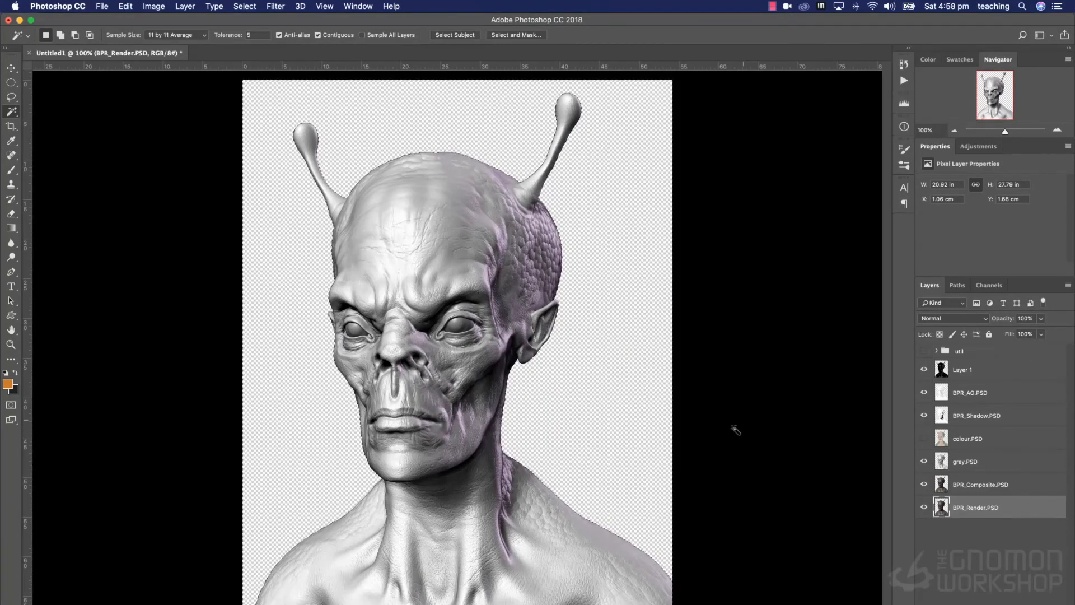
# - Create a new layer named bg
pyautogui.press('m')
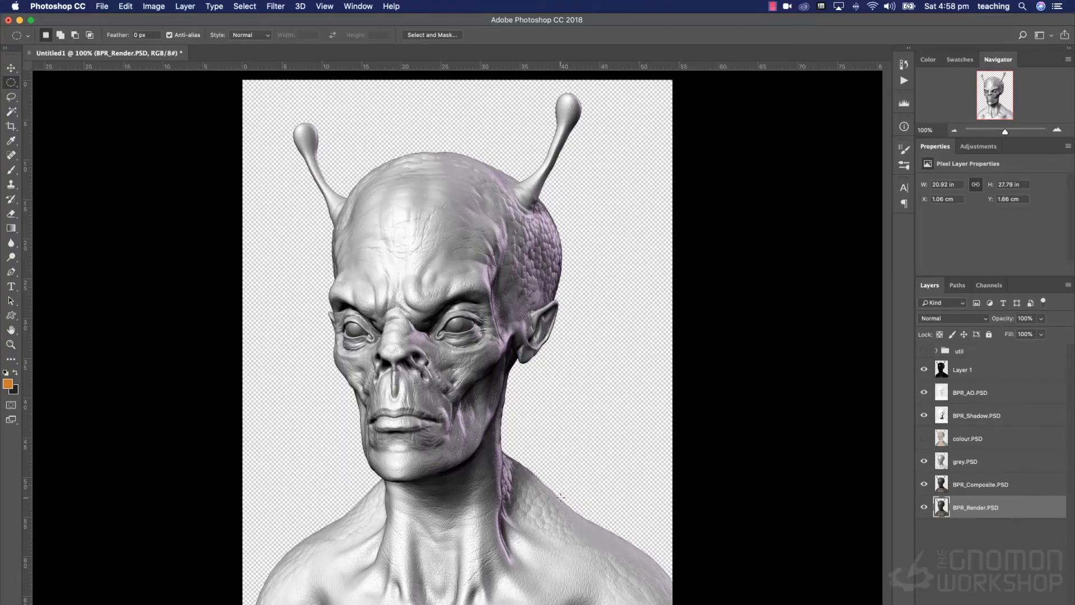
pyautogui.press('super+shift+n')
pyautogui.write('bg')
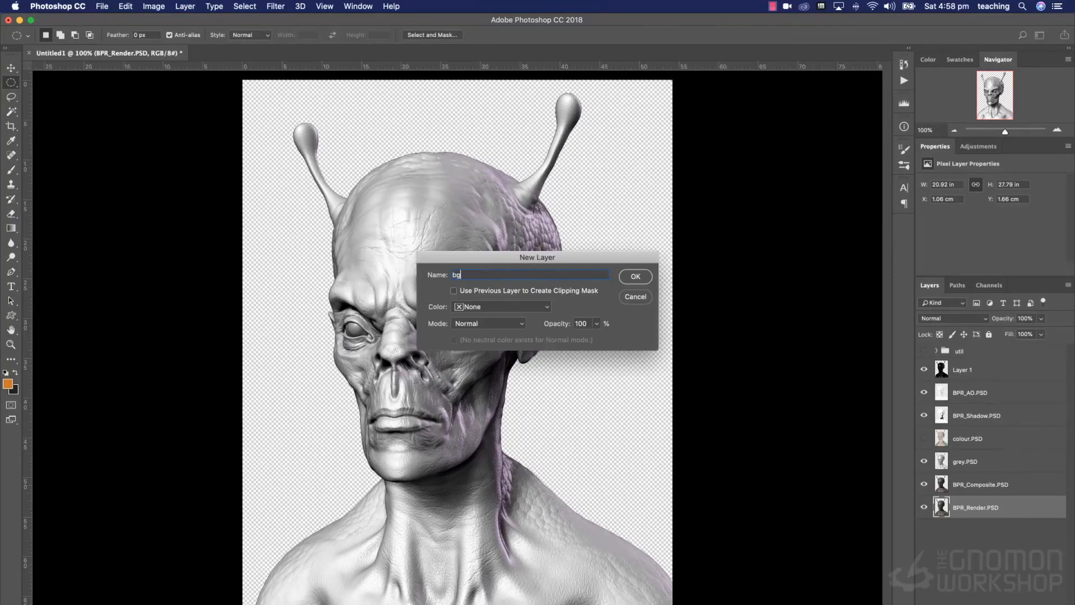
pyautogui.press('Return')
# - Fill the entire bg layer with grey (RGB 90, 90, 90) and move it below BPR_Render.PSD
pyautogui.click(8, 384)
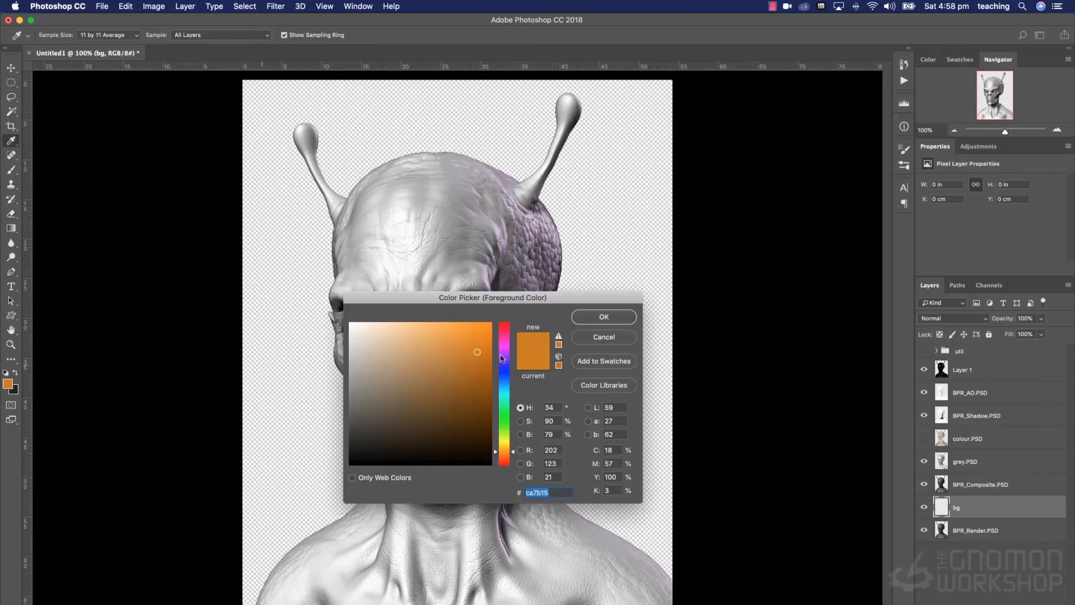
pyautogui.moveTo(413, 418); pyautogui.dragTo(606, 320)
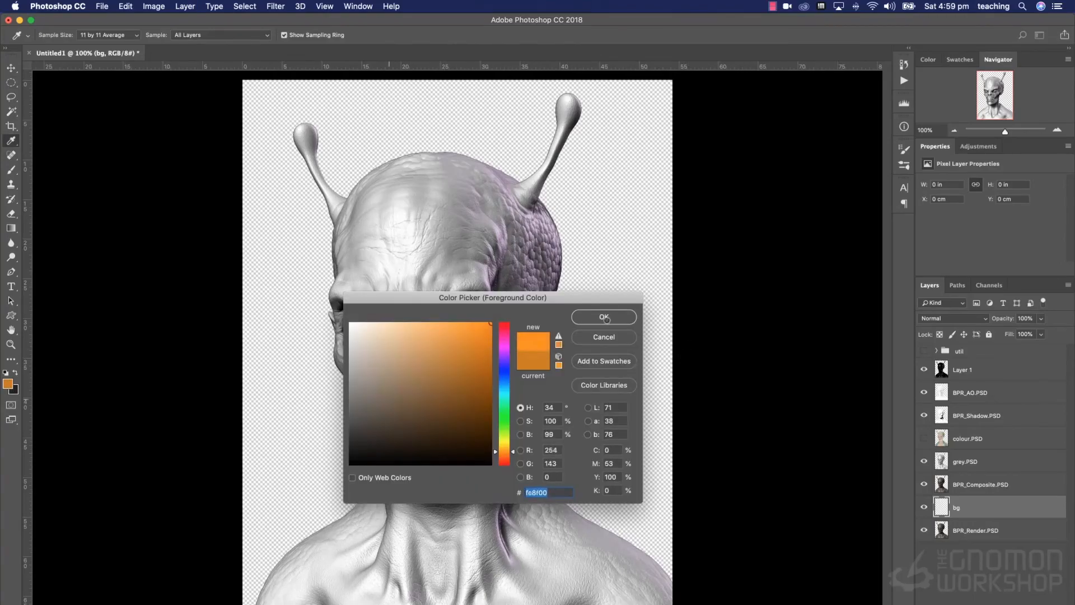
pyautogui.click(350, 414)
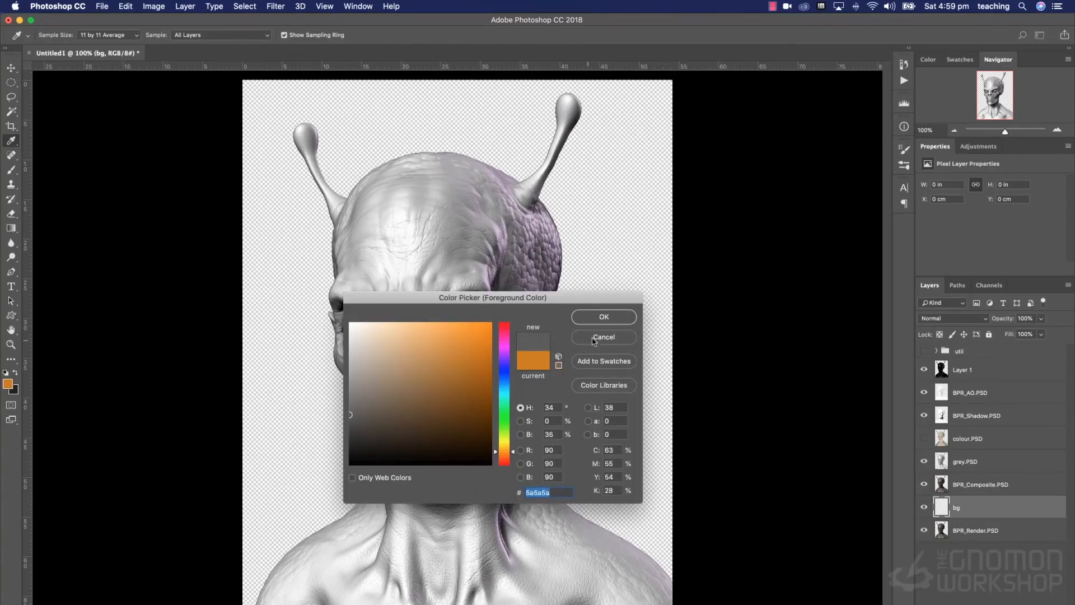
pyautogui.click(604, 317)
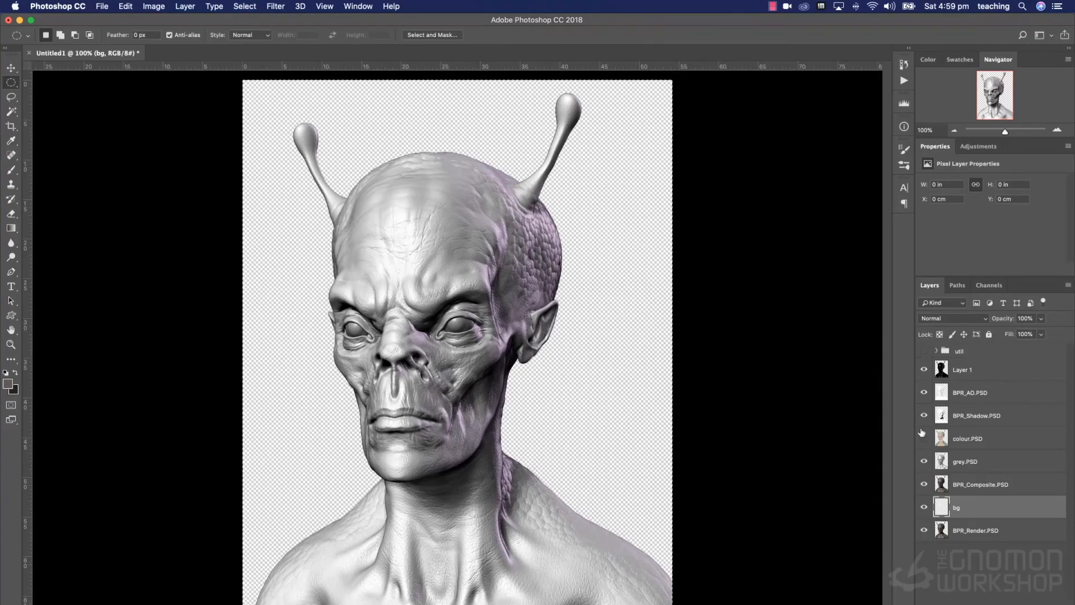
pyautogui.press('super+a')
pyautogui.hotkey('alt', 'BackSpace')
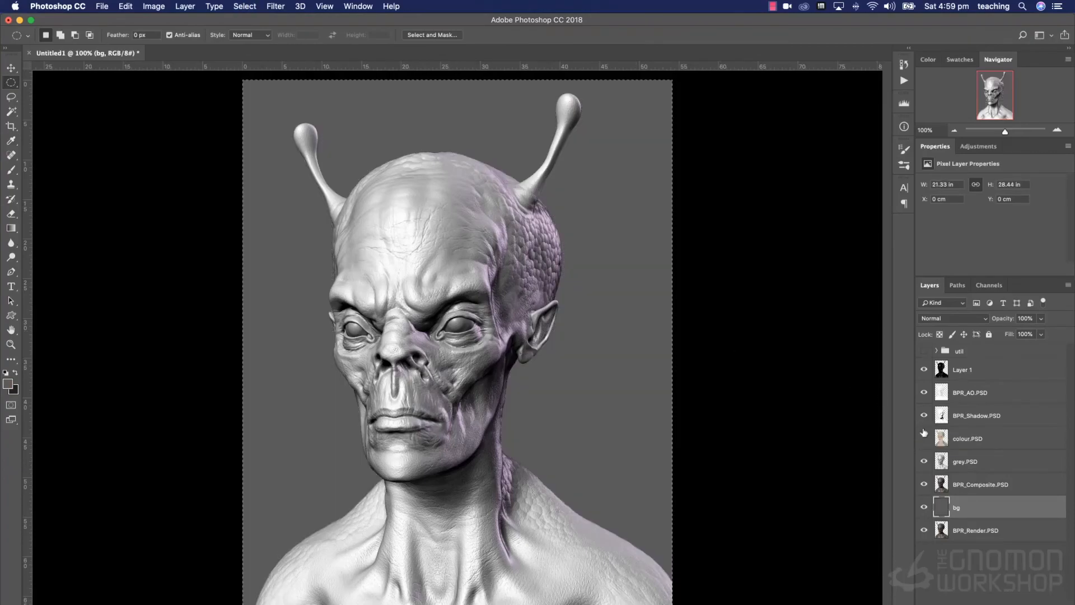
pyautogui.moveTo(946, 509); pyautogui.dragTo(949, 540)
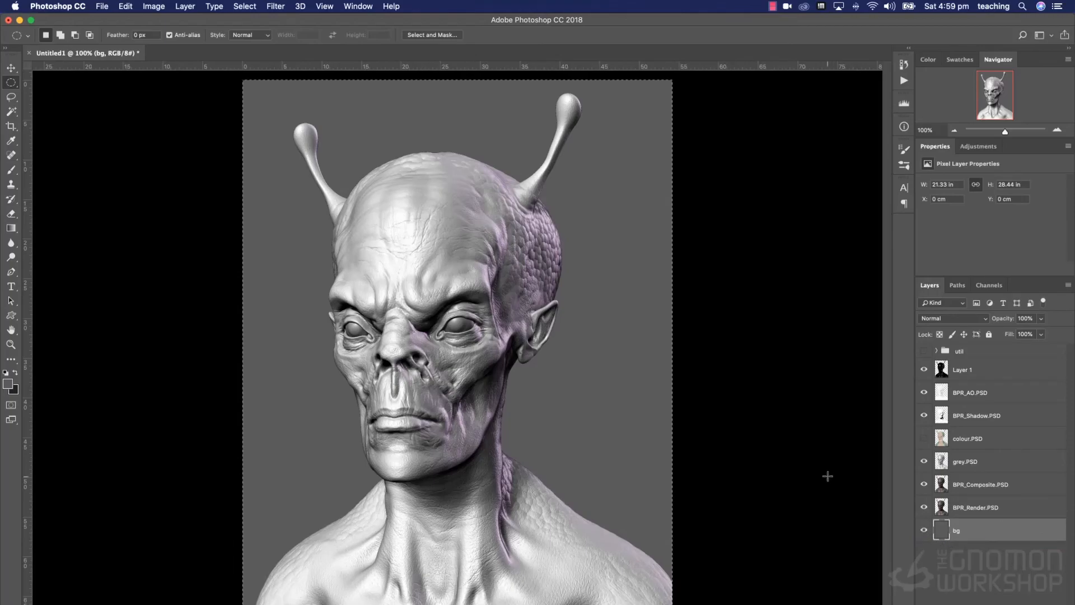